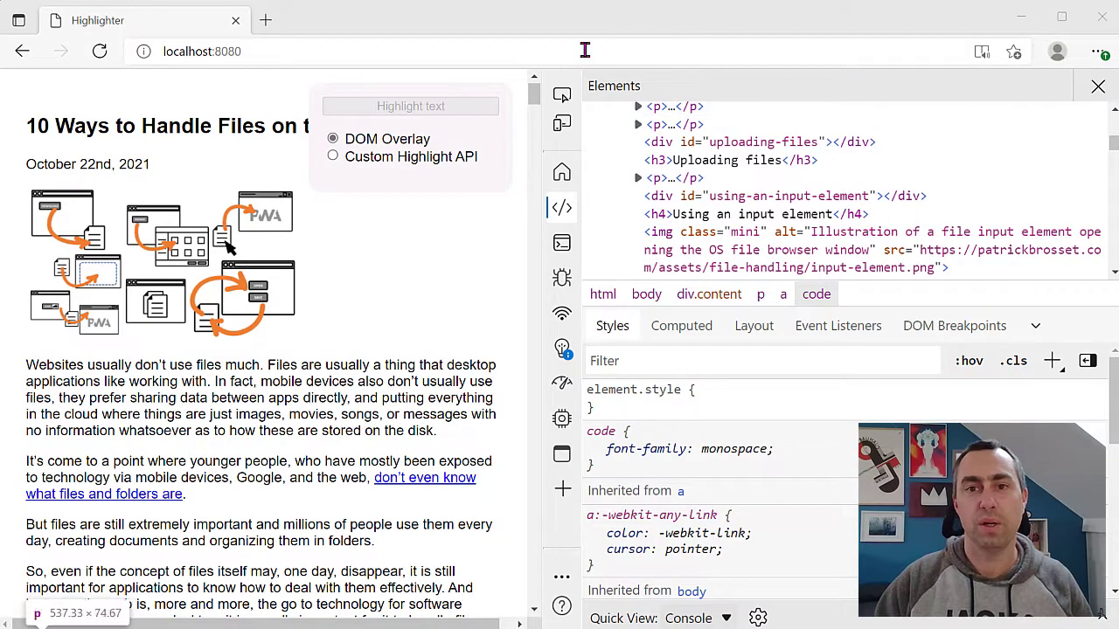
# Close the developer tools pane and scroll through the Highlighter article on handling files
pyautogui.click(1097, 85)
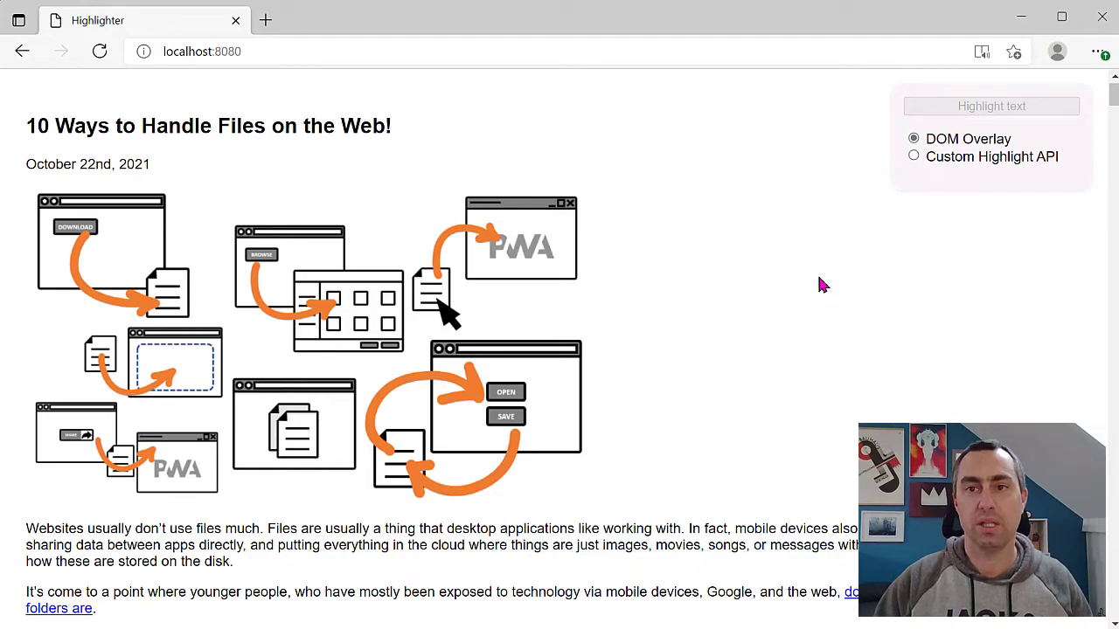
pyautogui.scroll(-2, 822, 275)
pyautogui.scroll(-2, 821, 276)
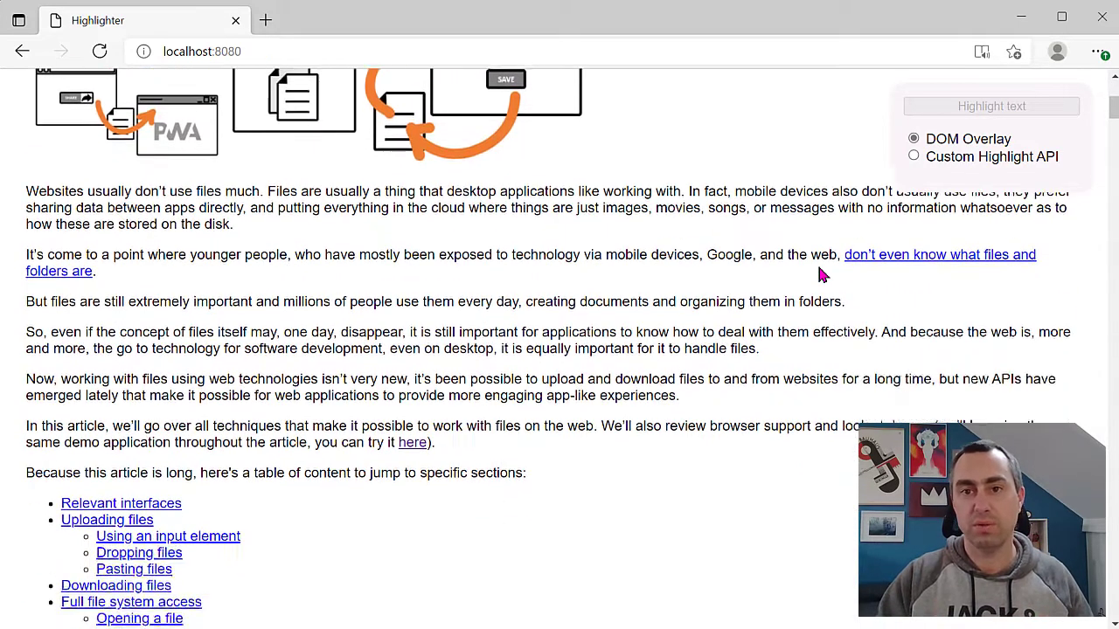
pyautogui.scroll(-2, 591, 302)
pyautogui.scroll(-1, 591, 303)
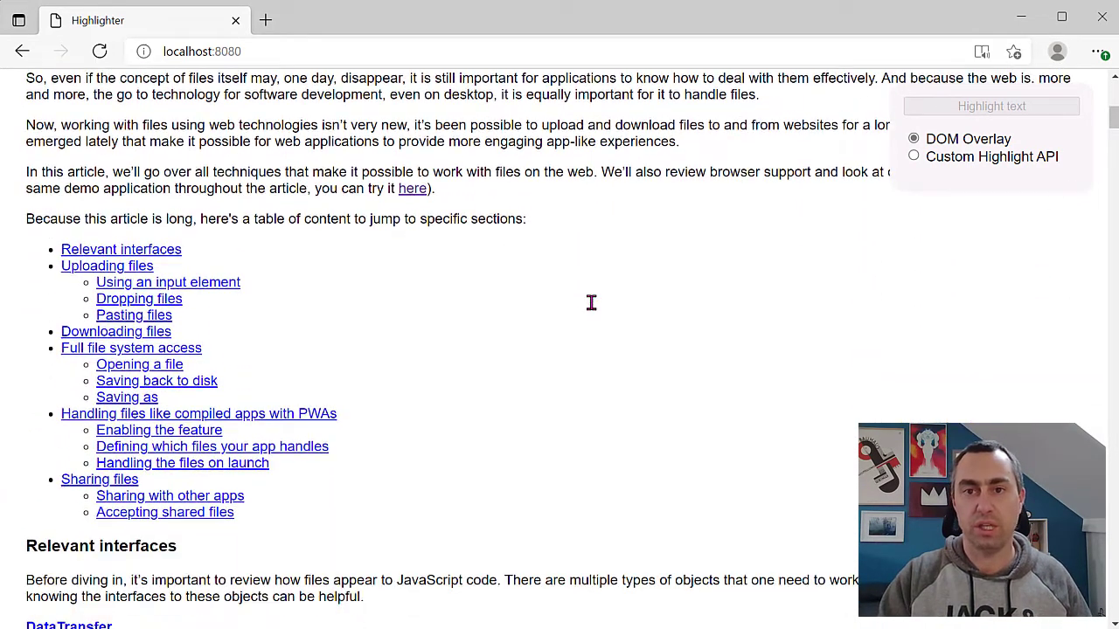
pyautogui.scroll(-2, 591, 303)
pyautogui.scroll(-3, 591, 302)
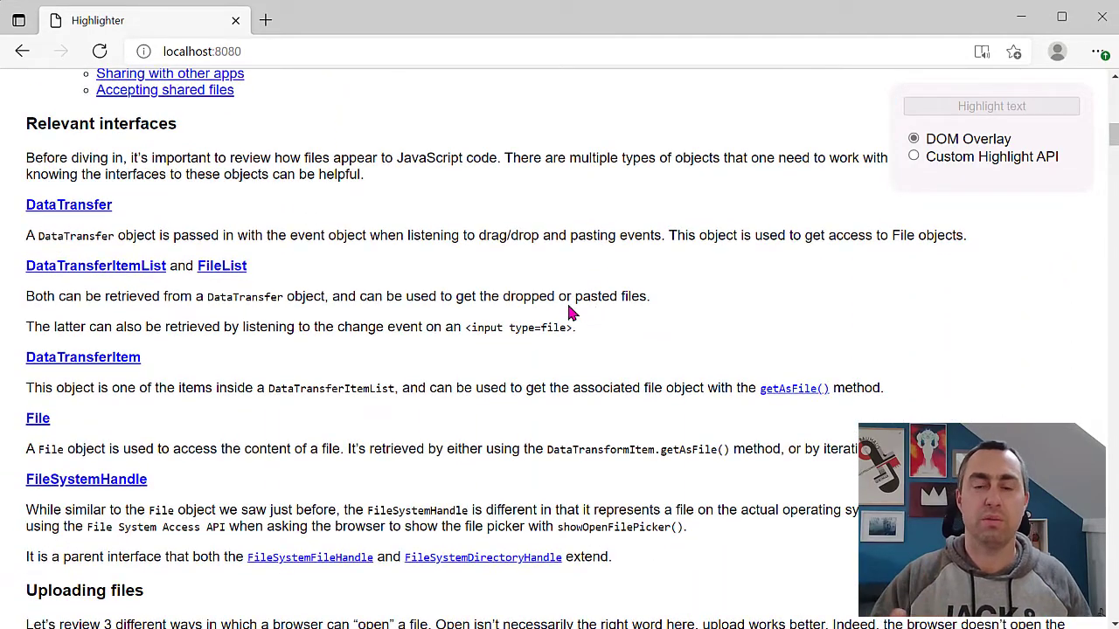
pyautogui.scroll(2, 584, 331)
pyautogui.scroll(2, 584, 332)
pyautogui.scroll(2, 584, 332)
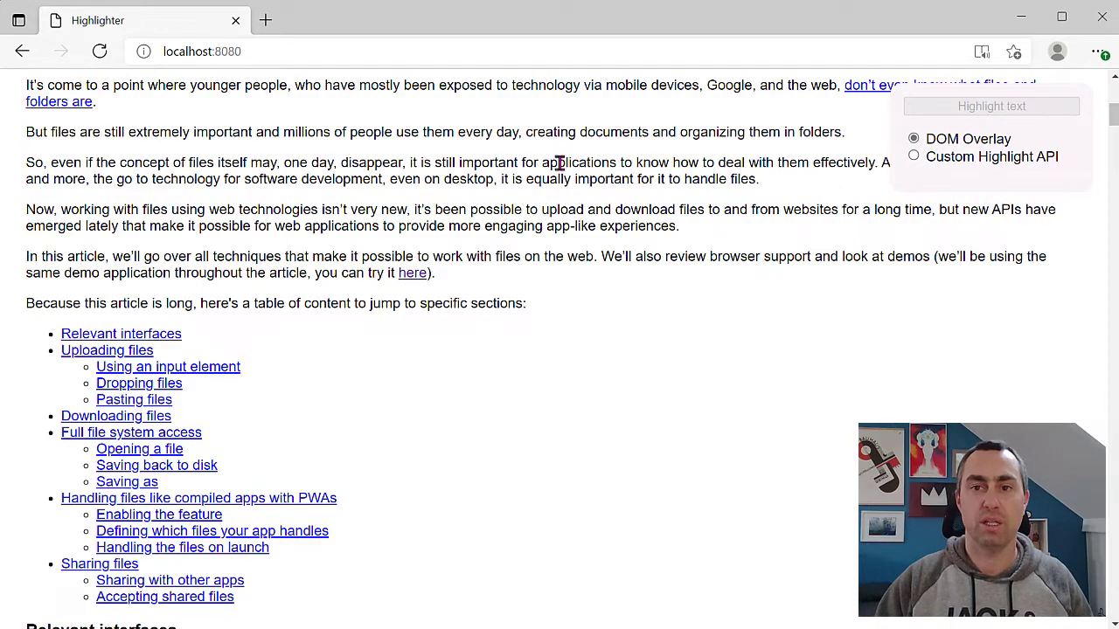
# Highlight the intro paragraphs and the two table-of-contents links in yellow
pyautogui.moveTo(550, 163); pyautogui.dragTo(594, 256)
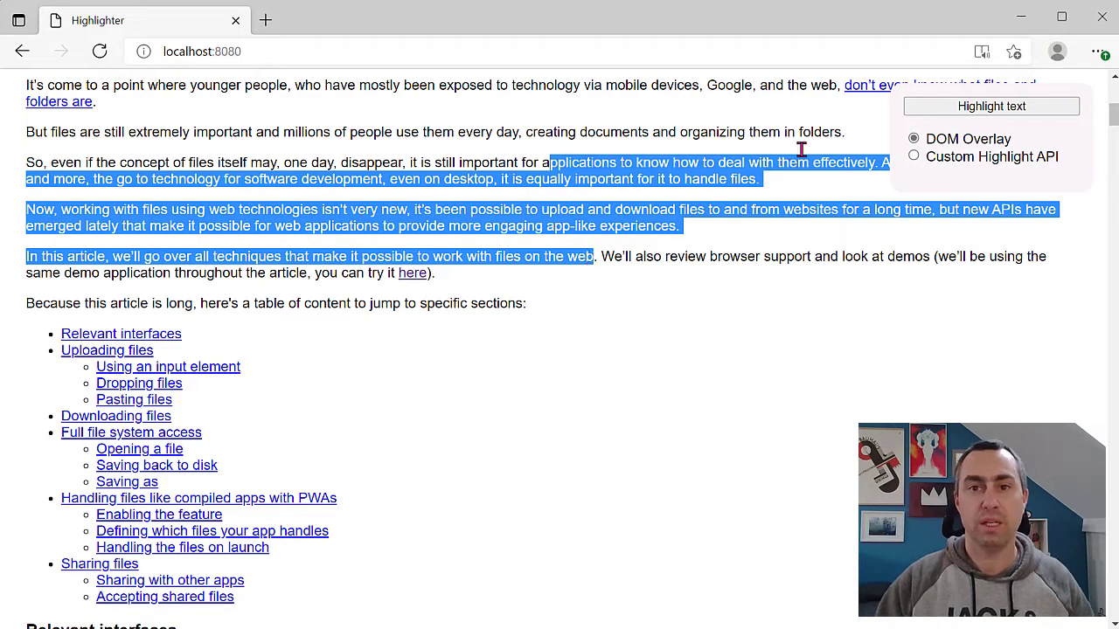
pyautogui.click(949, 112)
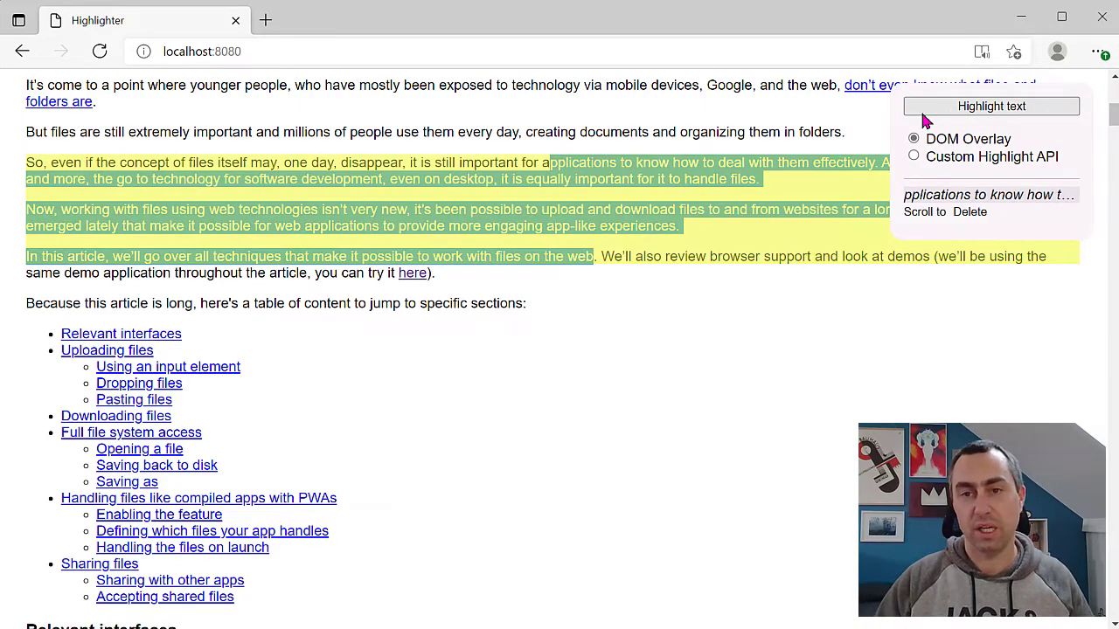
pyautogui.click(814, 124)
pyautogui.scroll(-1, 690, 306)
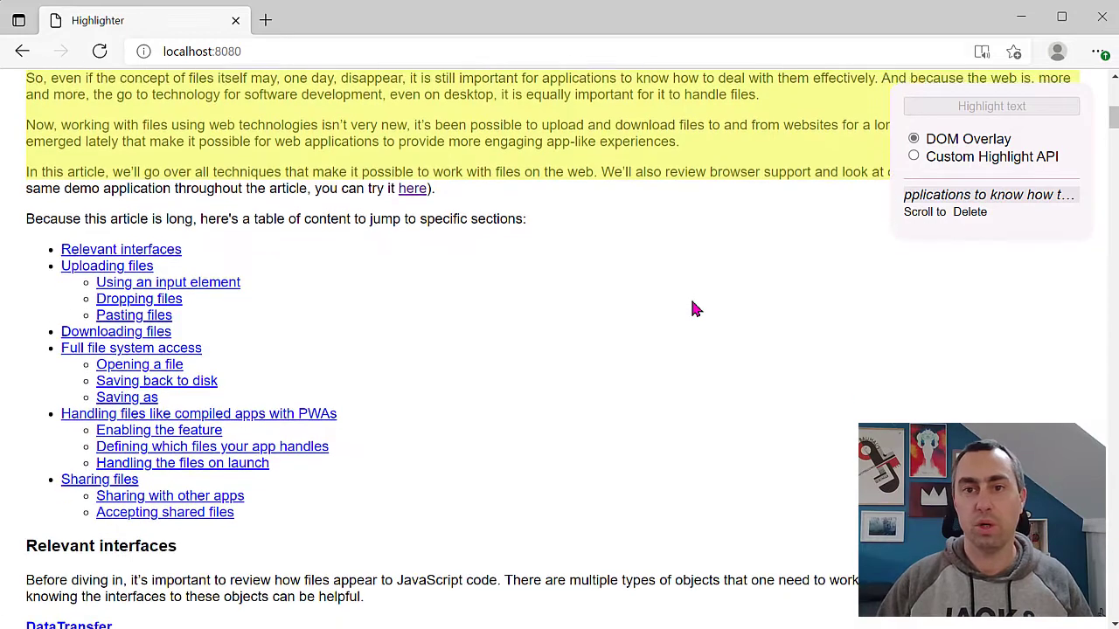
pyautogui.scroll(-1, 691, 306)
pyautogui.moveTo(349, 385); pyautogui.dragTo(96, 362)
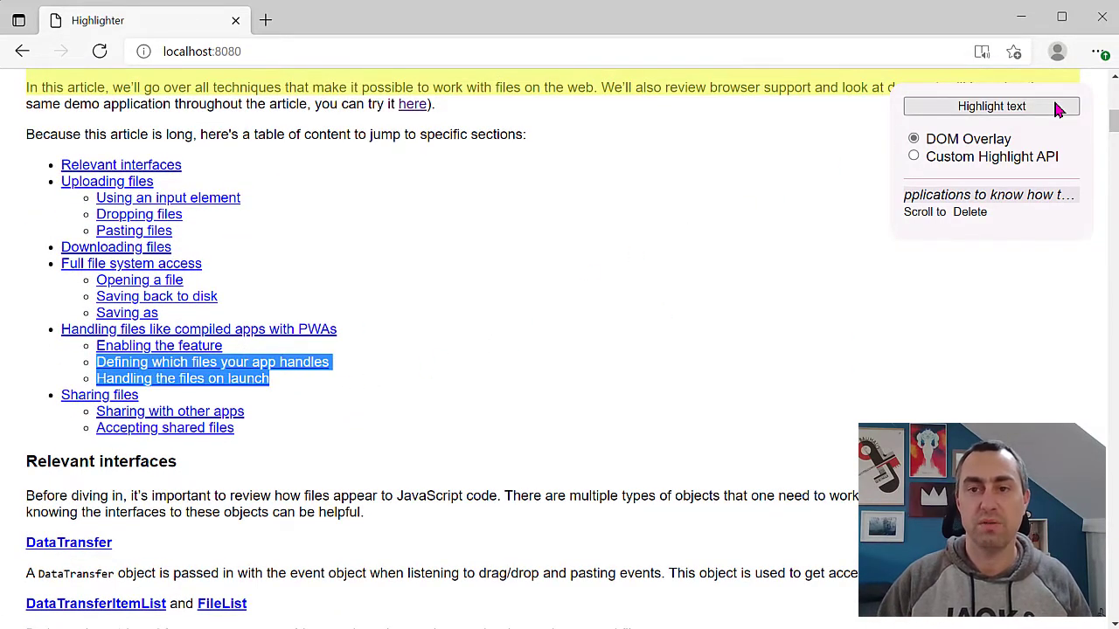
pyautogui.click(1005, 106)
pyautogui.click(630, 487)
# Highlight the sentence about retrieving files from DataTransfer
pyautogui.scroll(-1, 576, 491)
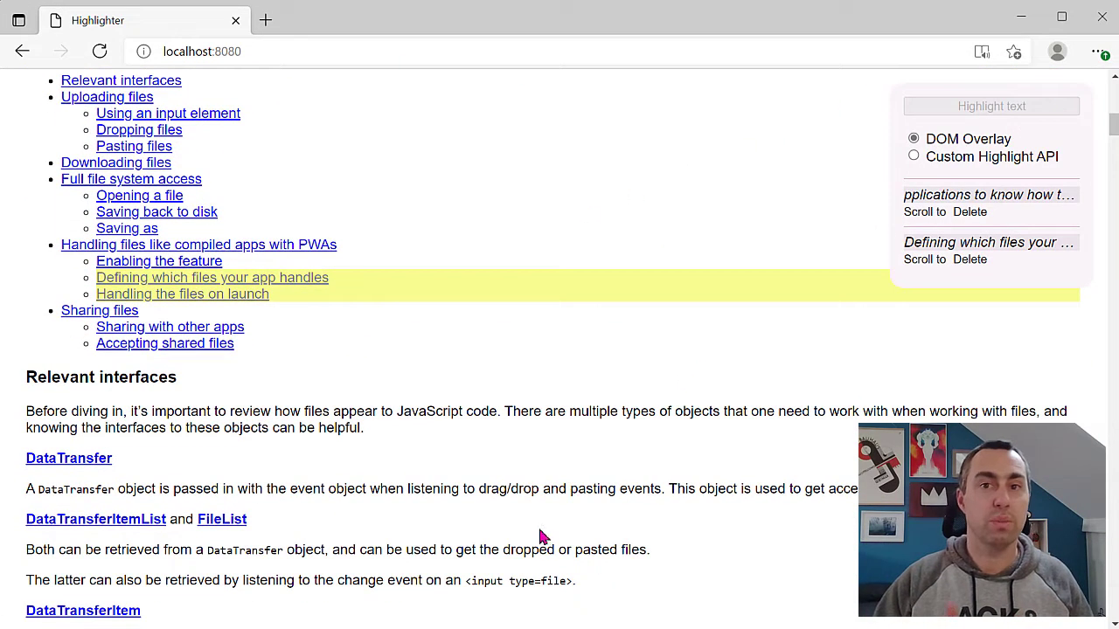
pyautogui.moveTo(530, 550); pyautogui.dragTo(24, 551)
pyautogui.click(977, 115)
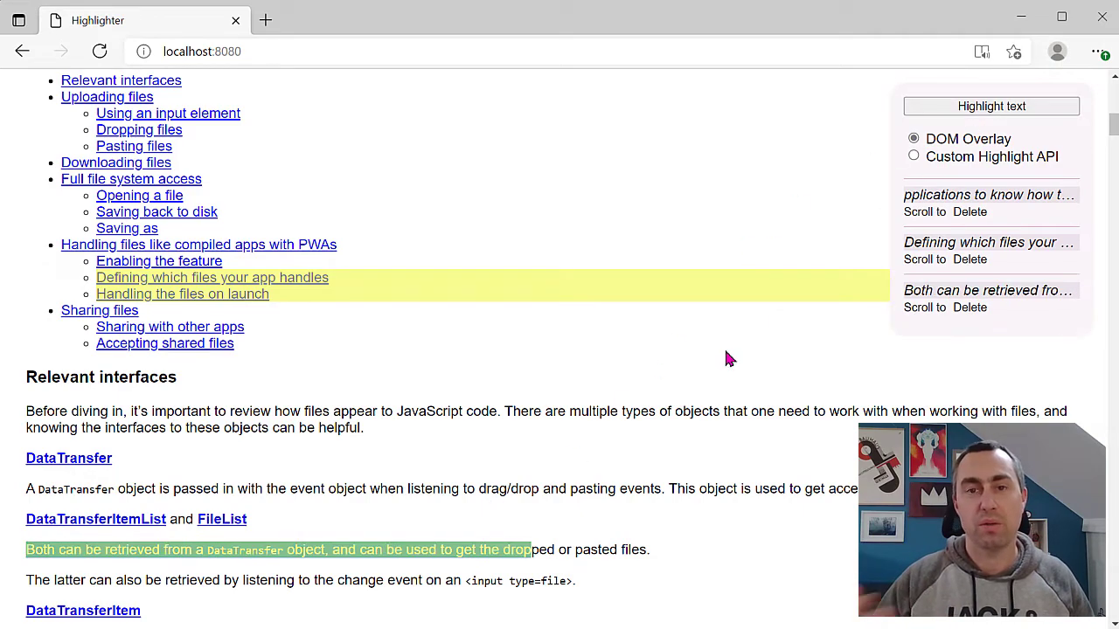
pyautogui.scroll(-1, 708, 367)
pyautogui.click(694, 377)
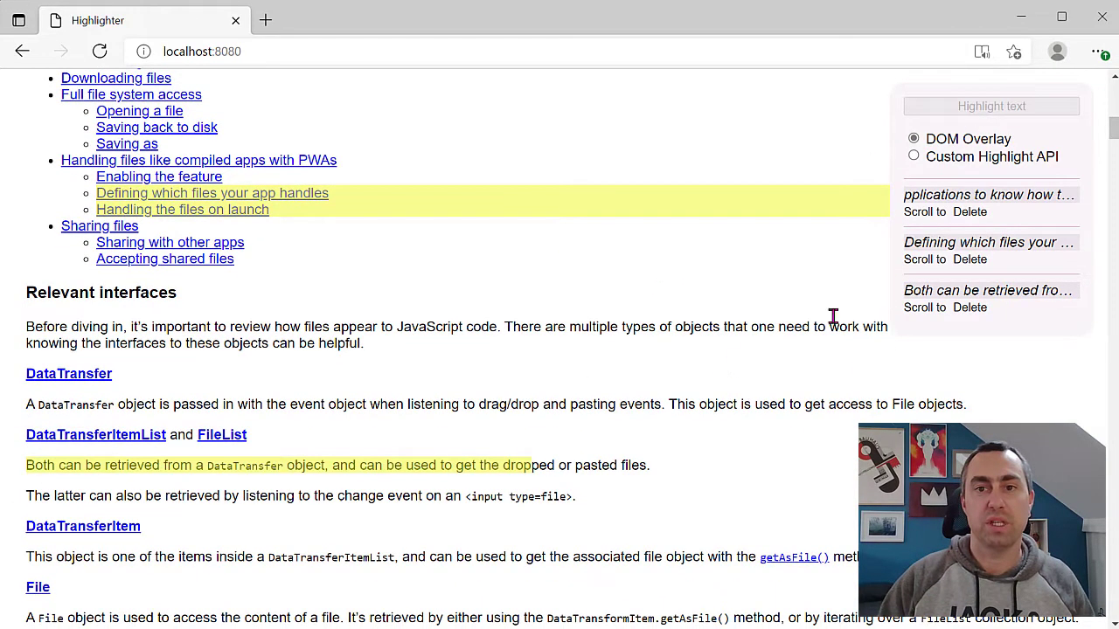
# Jump to the first two saved highlights, then delete the third DataTransfer highlight
pyautogui.click(931, 216)
pyautogui.click(926, 261)
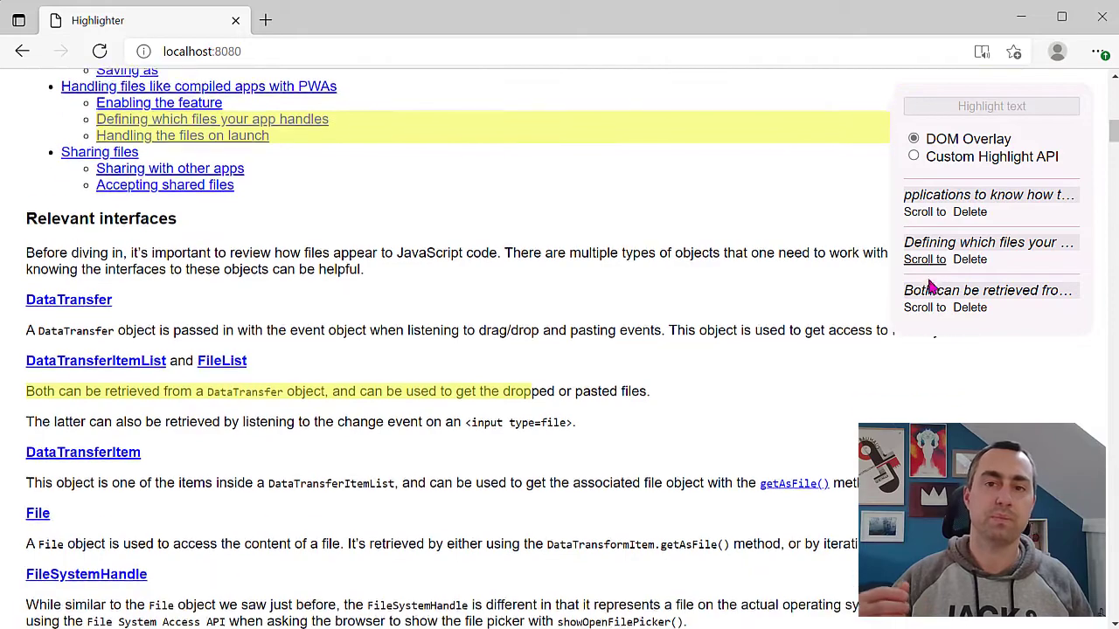
pyautogui.click(966, 310)
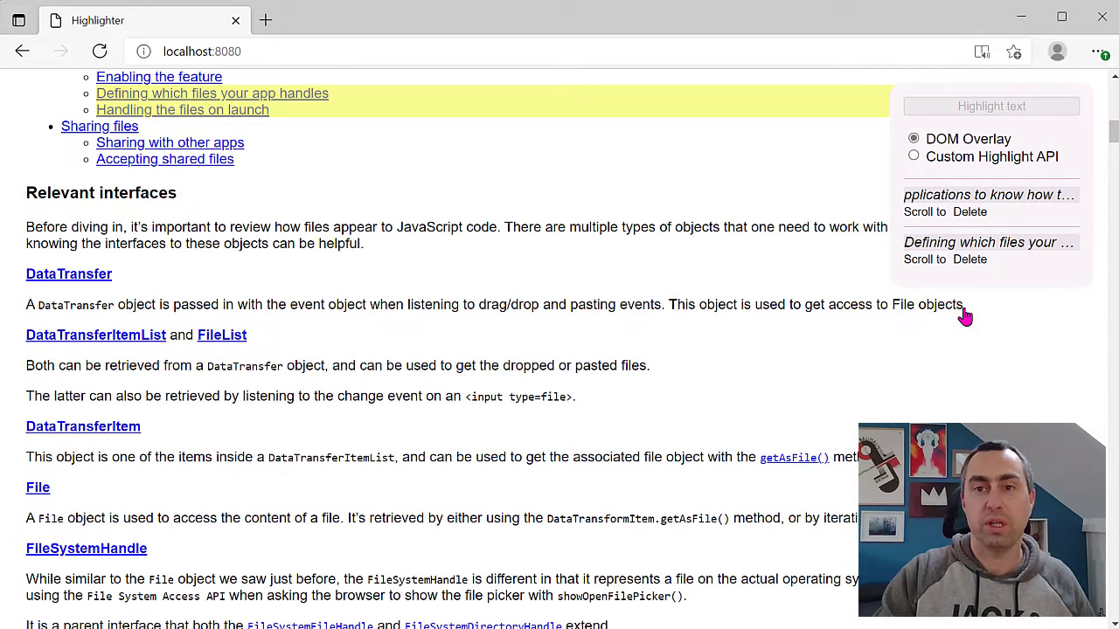
pyautogui.scroll(1, 801, 299)
pyautogui.scroll(1, 801, 299)
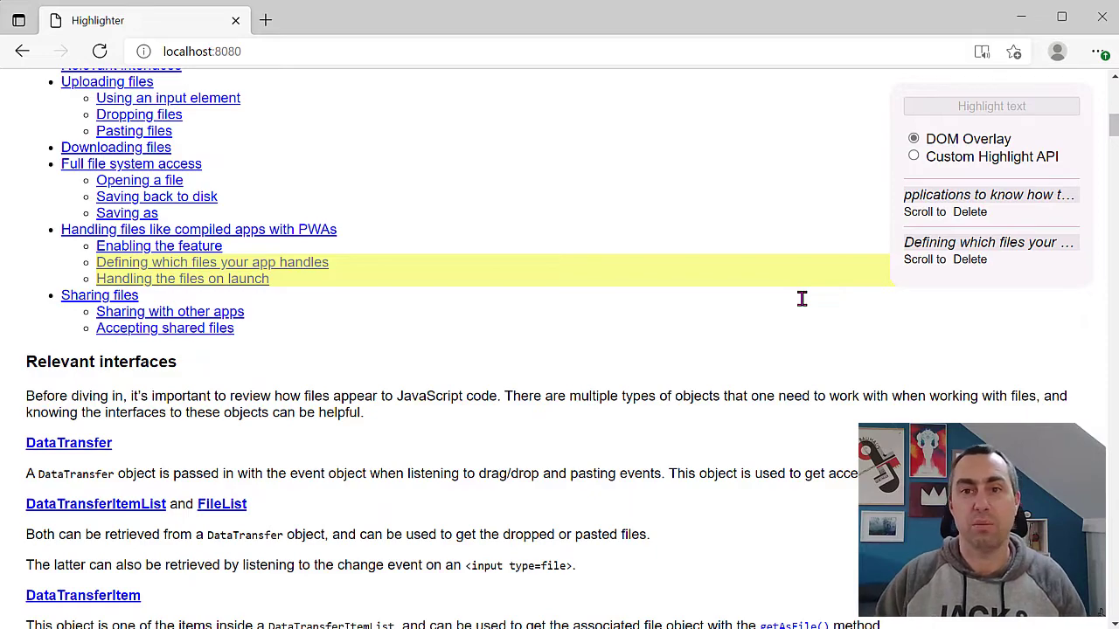
# Open DevTools and inspect the second highlight-overlay div in the Elements tree
pyautogui.press('F12')
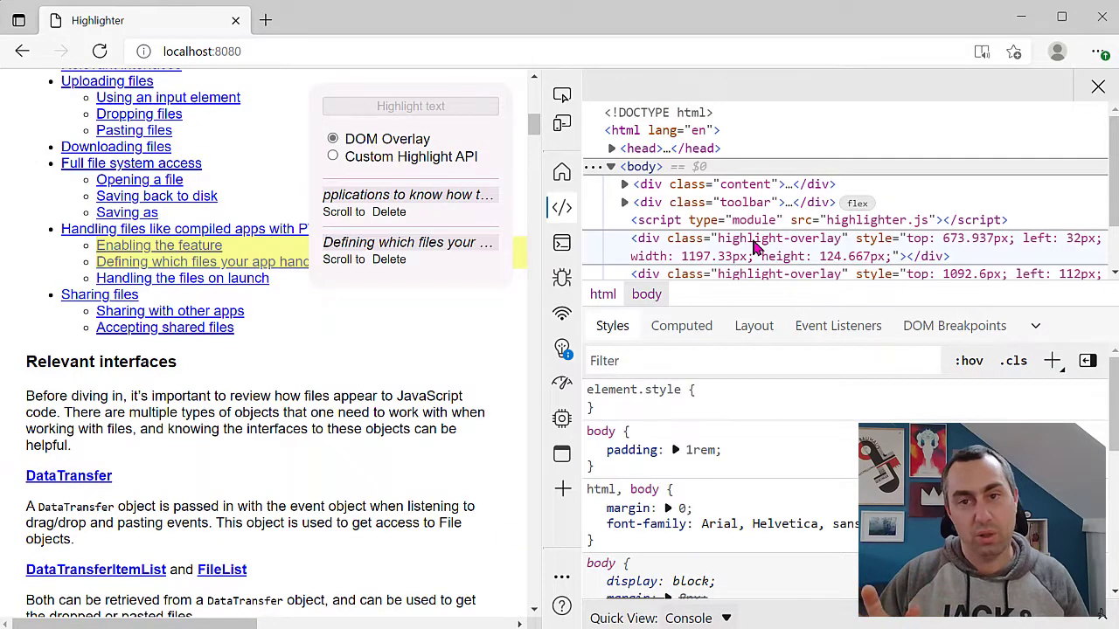
pyautogui.scroll(-1, 758, 243)
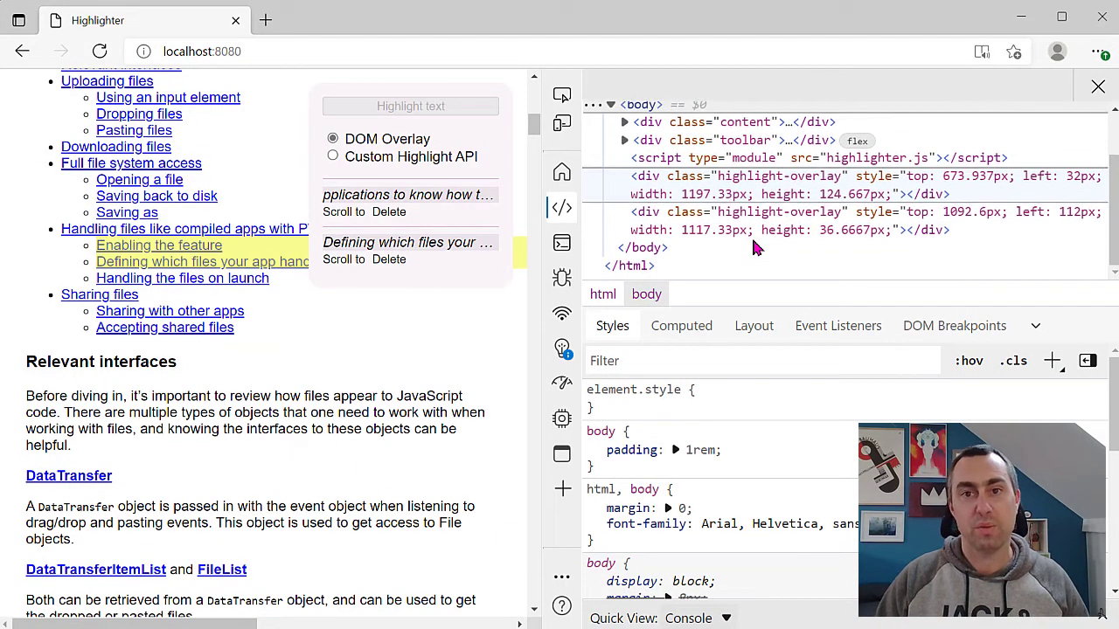
pyautogui.click(706, 221)
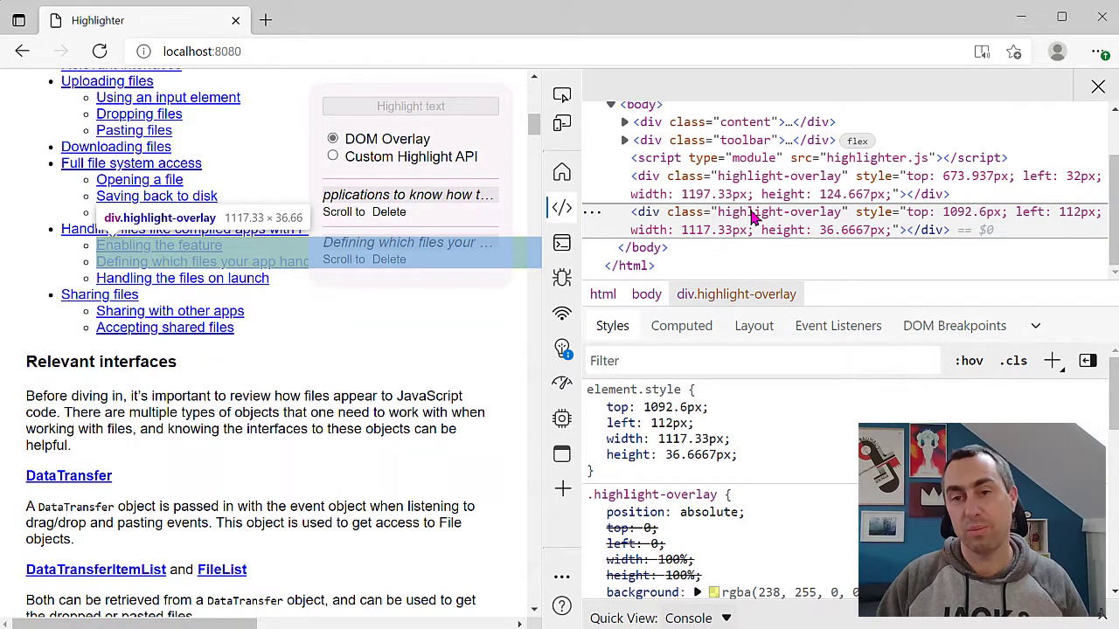
pyautogui.scroll(1, 462, 395)
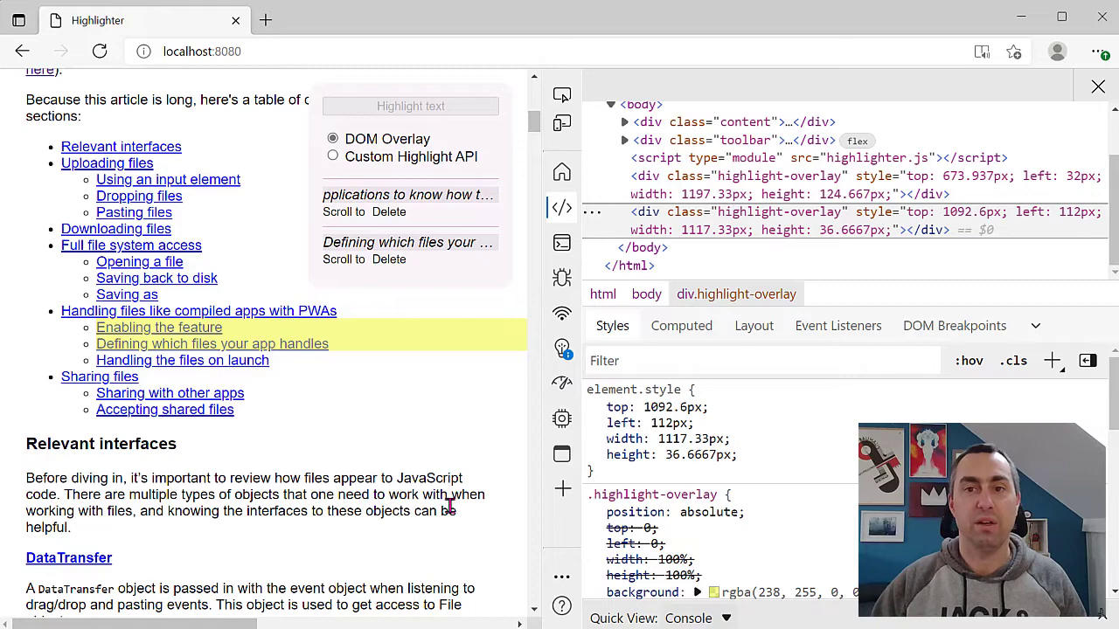
# Highlight part of the Relevant interfaces intro paragraph as a third highlight
pyautogui.moveTo(448, 511); pyautogui.dragTo(349, 478)
pyautogui.click(410, 105)
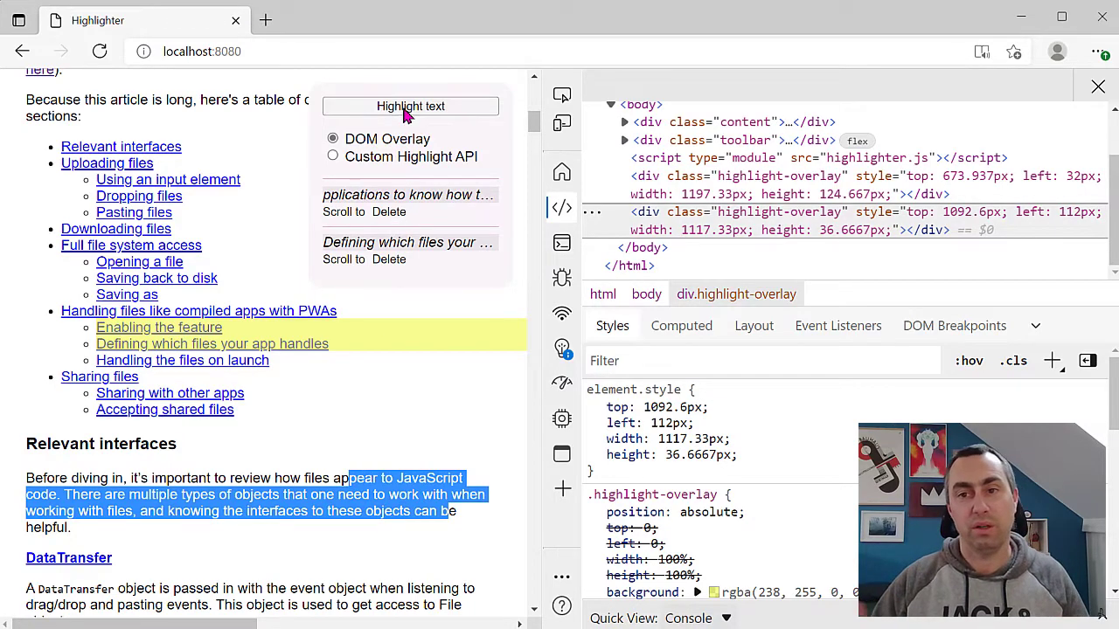
pyautogui.click(433, 433)
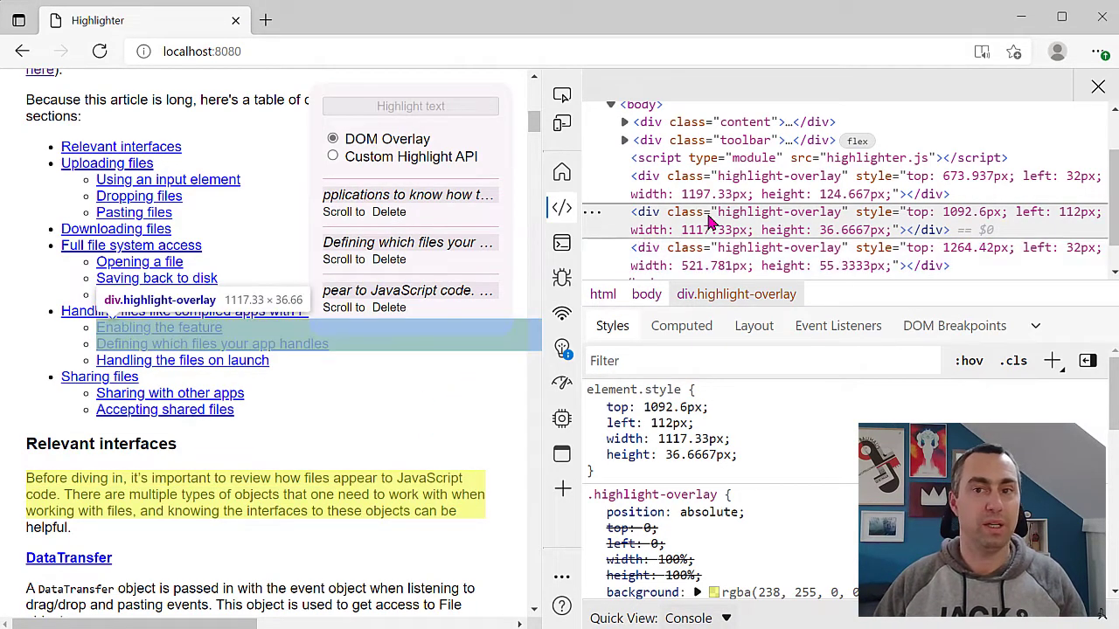
pyautogui.scroll(-1, 721, 223)
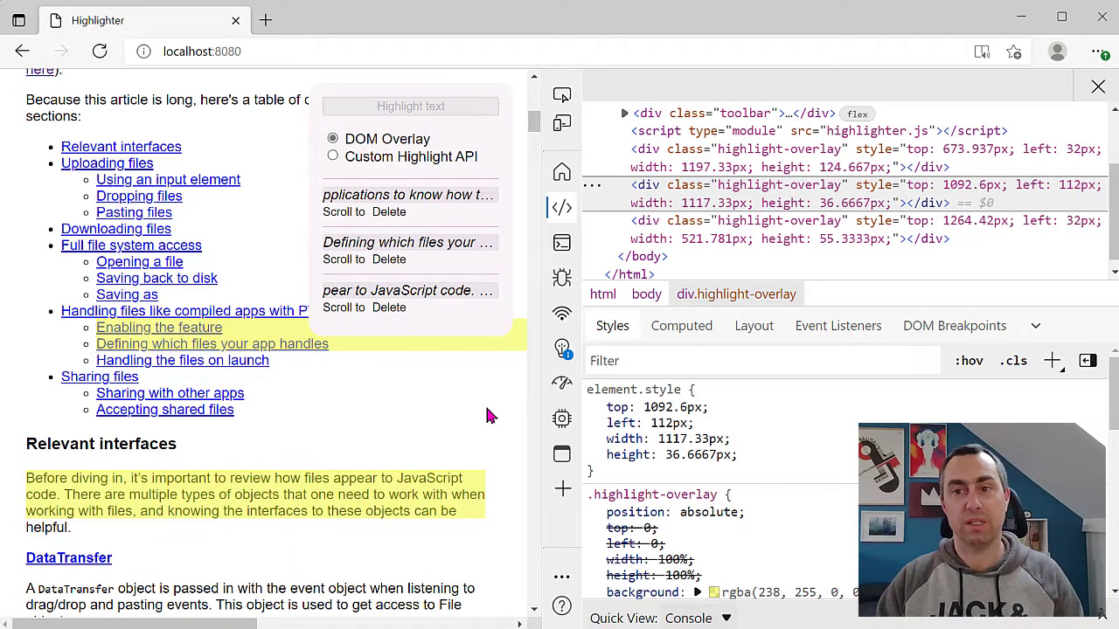
# Open highlighter.js in Sources and search it for getSelection, selecting the getRangeAt(0) call
pyautogui.click(563, 280)
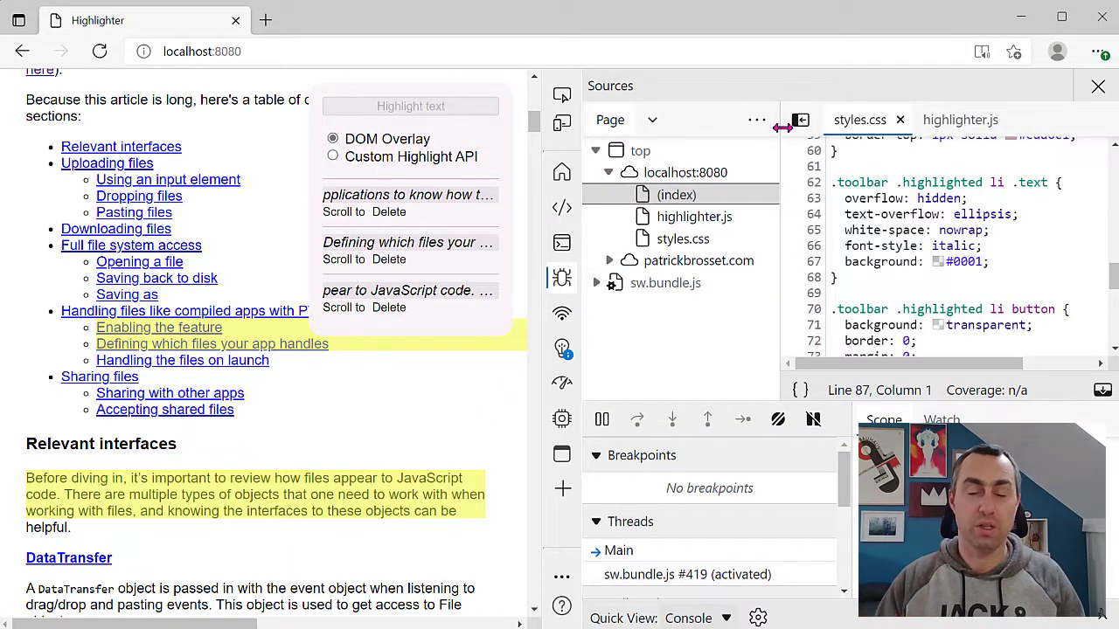
pyautogui.click(962, 120)
pyautogui.click(800, 125)
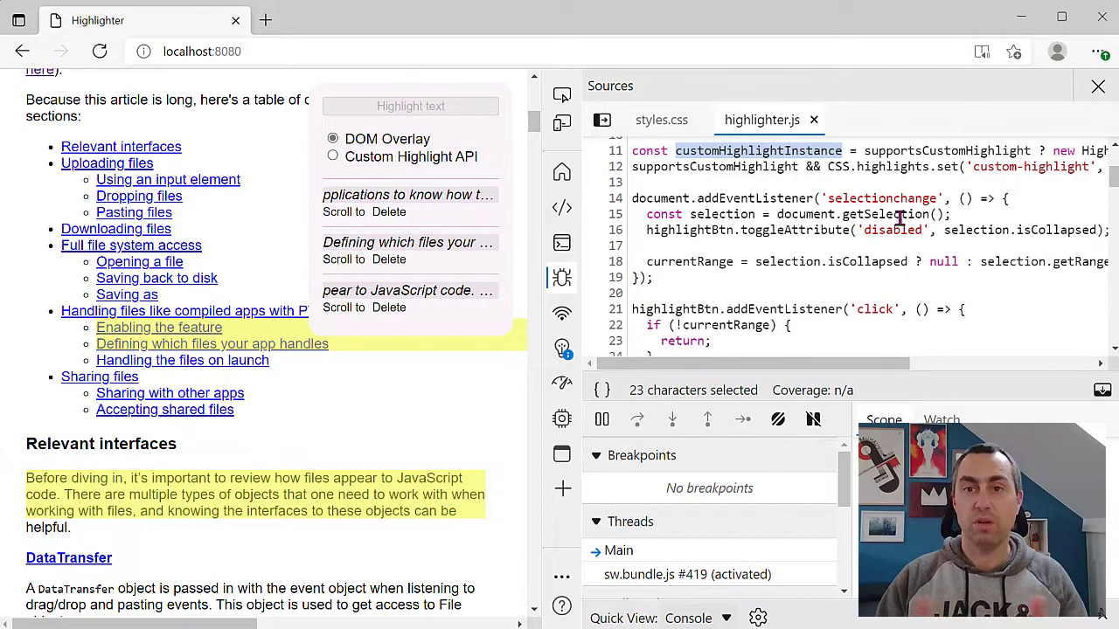
pyautogui.click(896, 217)
pyautogui.hotkey('ctrl', 'f')
pyautogui.write('getSele')
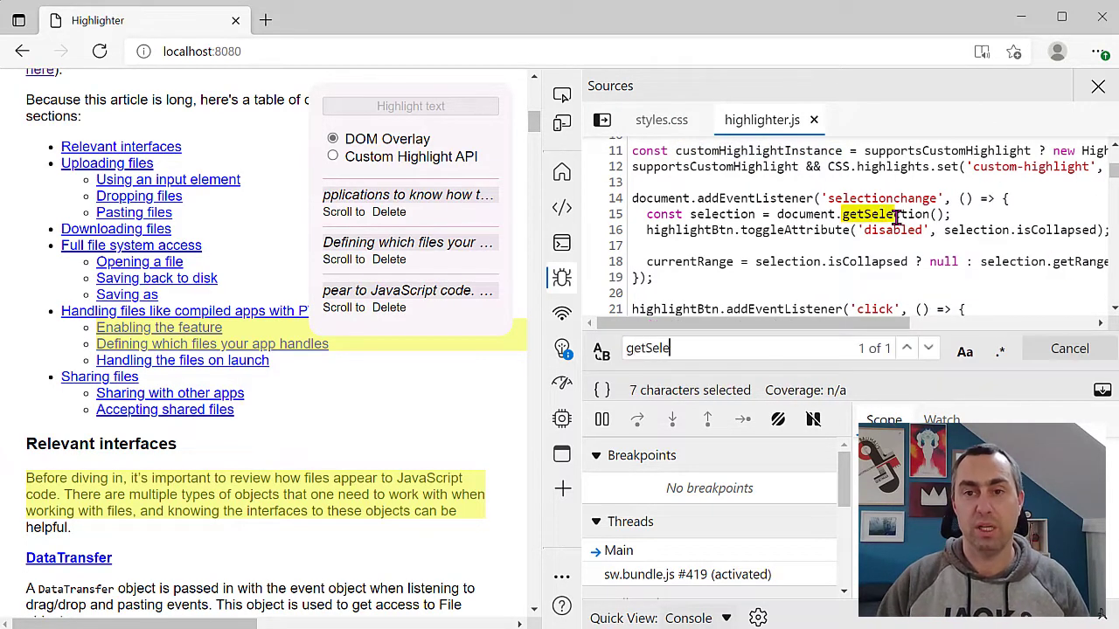
pyautogui.write('ction')
pyautogui.moveTo(691, 214); pyautogui.dragTo(958, 214)
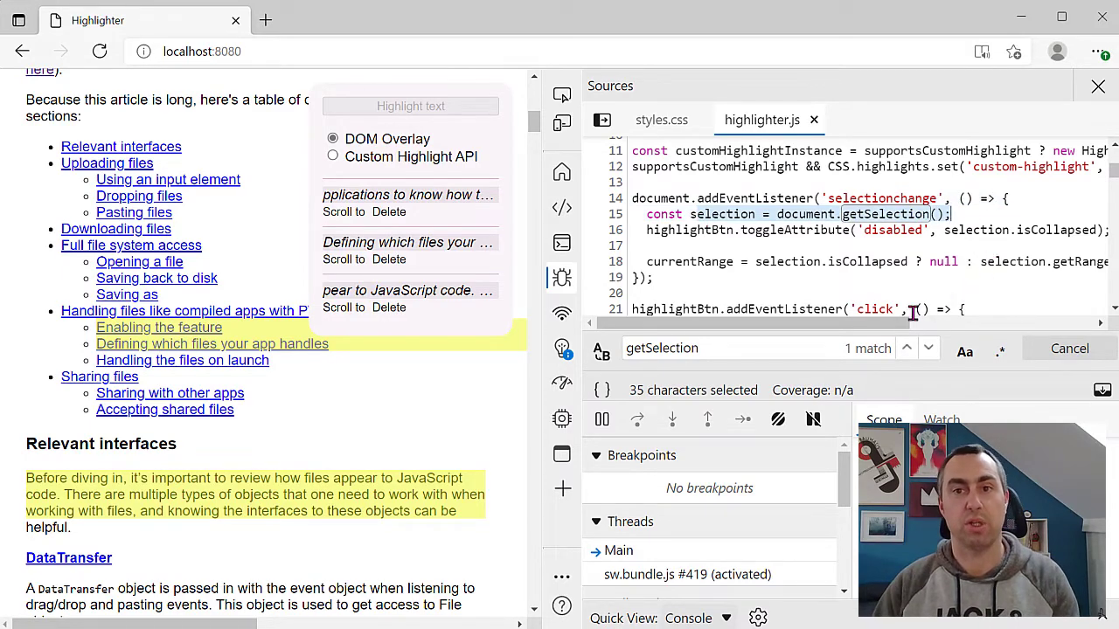
pyautogui.hscroll(3, 961, 262)
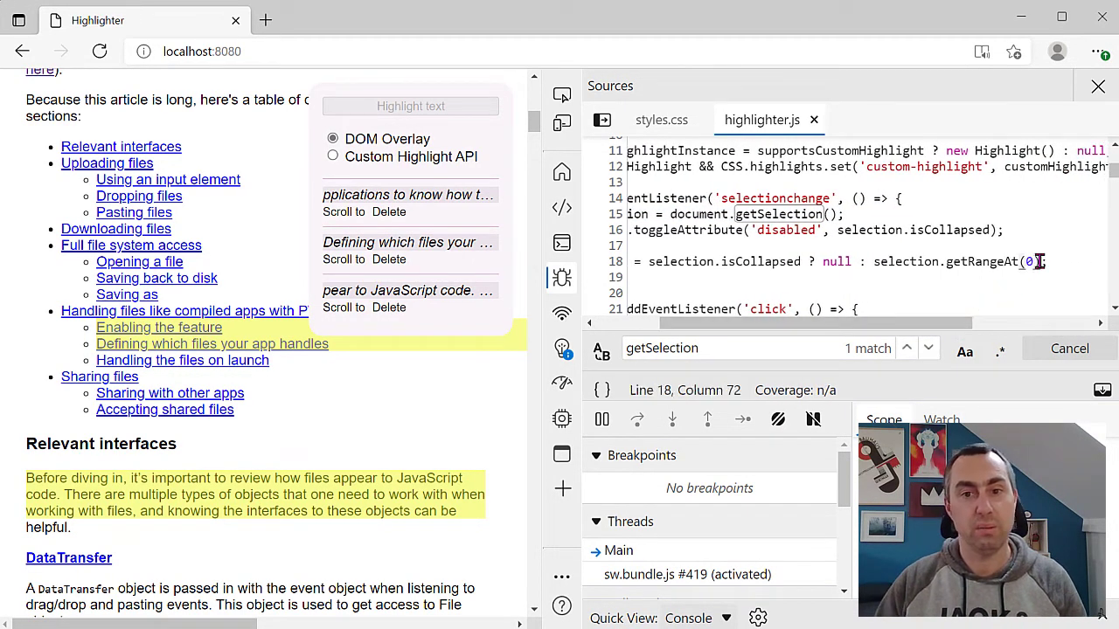
pyautogui.moveTo(1043, 261); pyautogui.dragTo(865, 262)
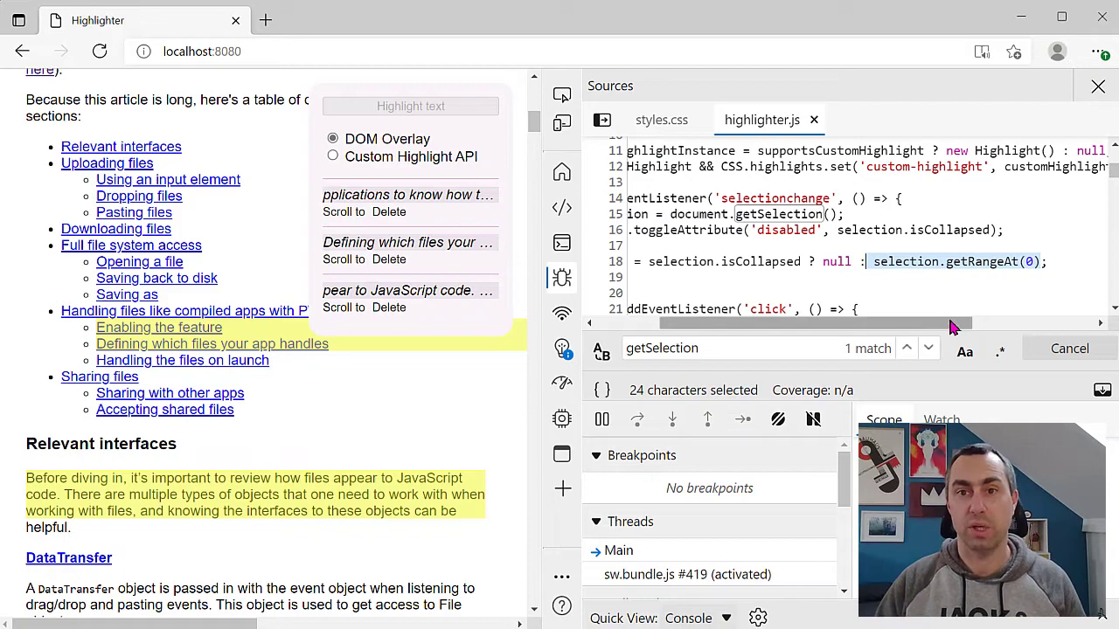
pyautogui.scroll(-1, 929, 292)
# Search highlighter.js for getBound and read the getBoundingClientRect overlay code
pyautogui.click(703, 349)
pyautogui.hotkey('ctrl', 'a')
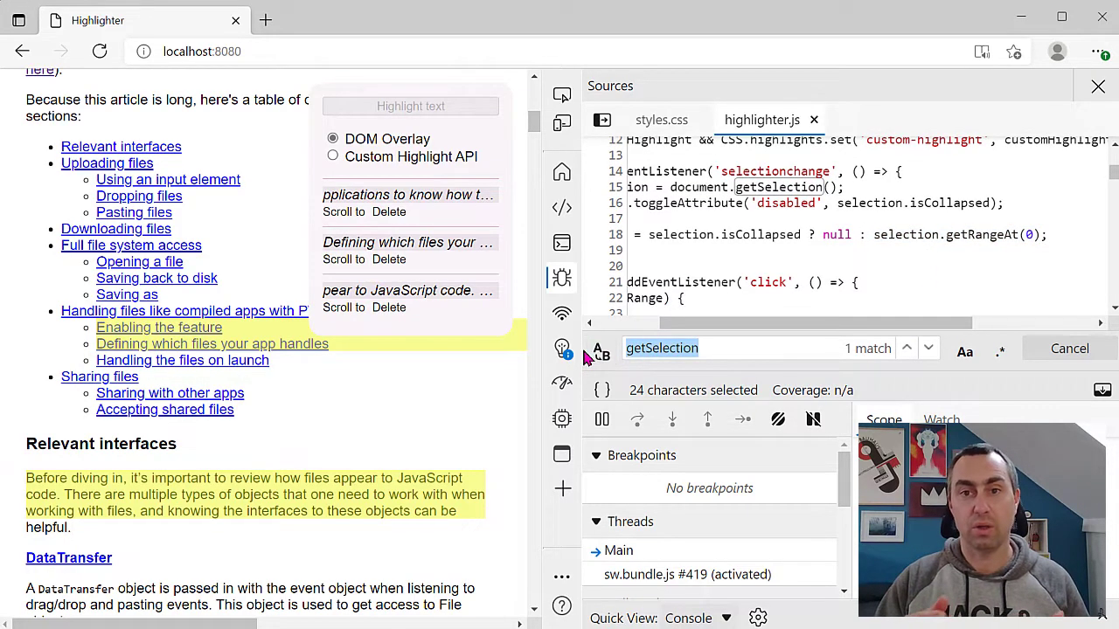
pyautogui.write('getBound')
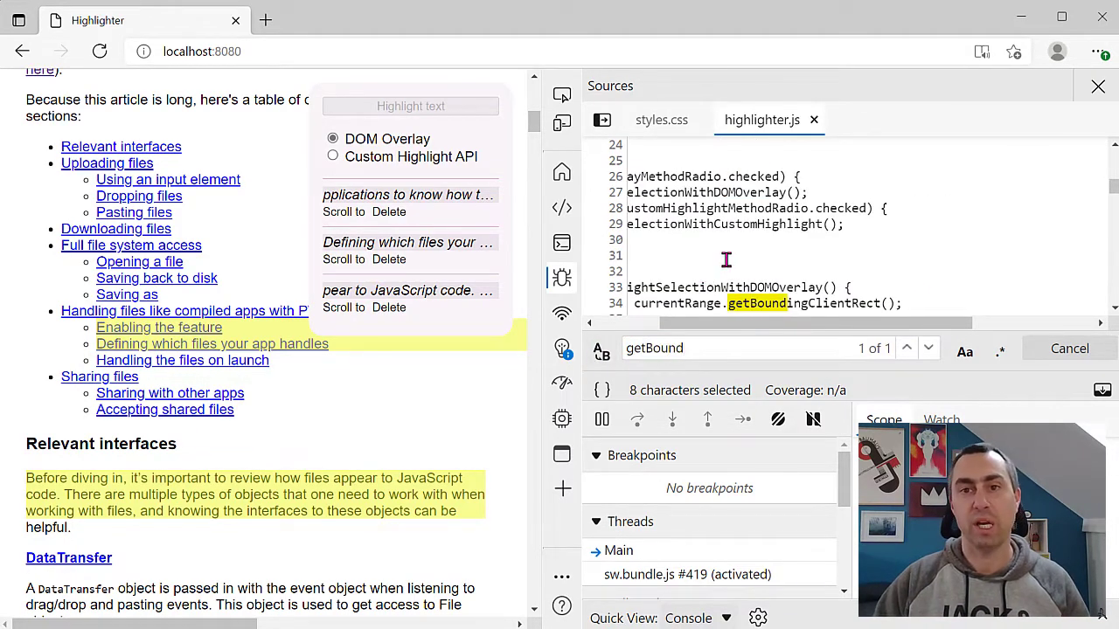
pyautogui.scroll(-1, 729, 270)
pyautogui.moveTo(744, 326); pyautogui.dragTo(659, 332)
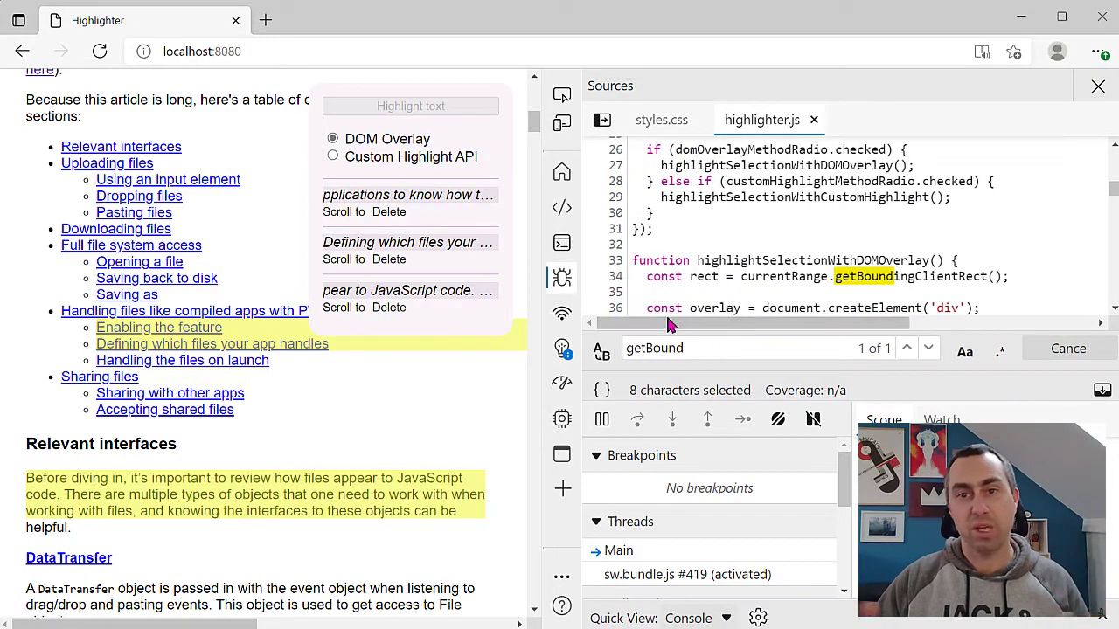
pyautogui.moveTo(646, 276); pyautogui.dragTo(1012, 278)
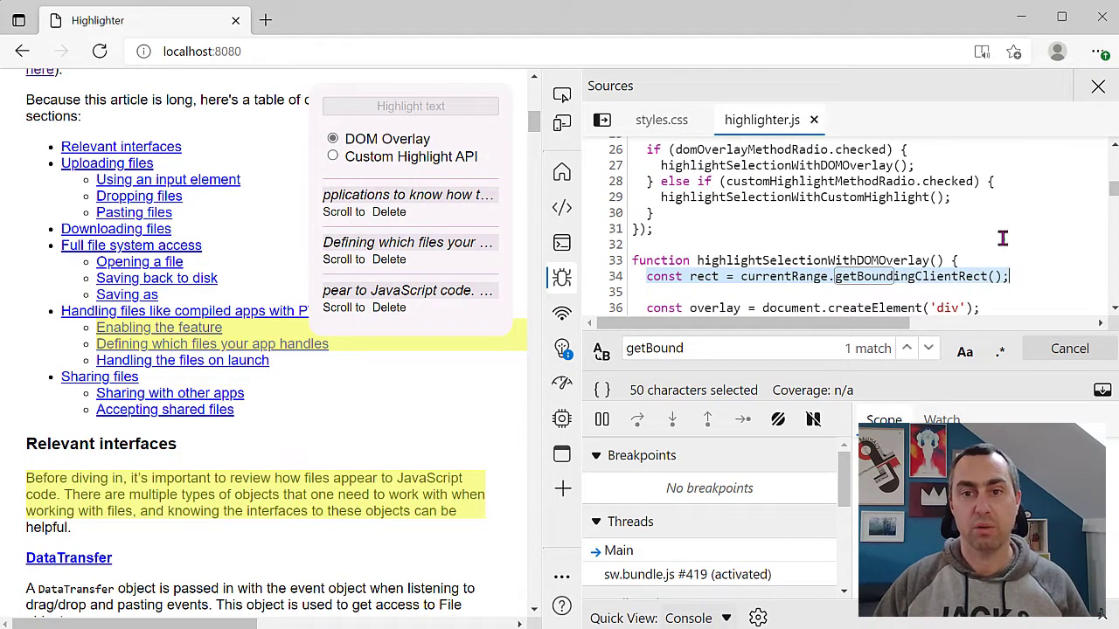
pyautogui.scroll(-2, 1001, 214)
pyautogui.scroll(-1, 1003, 204)
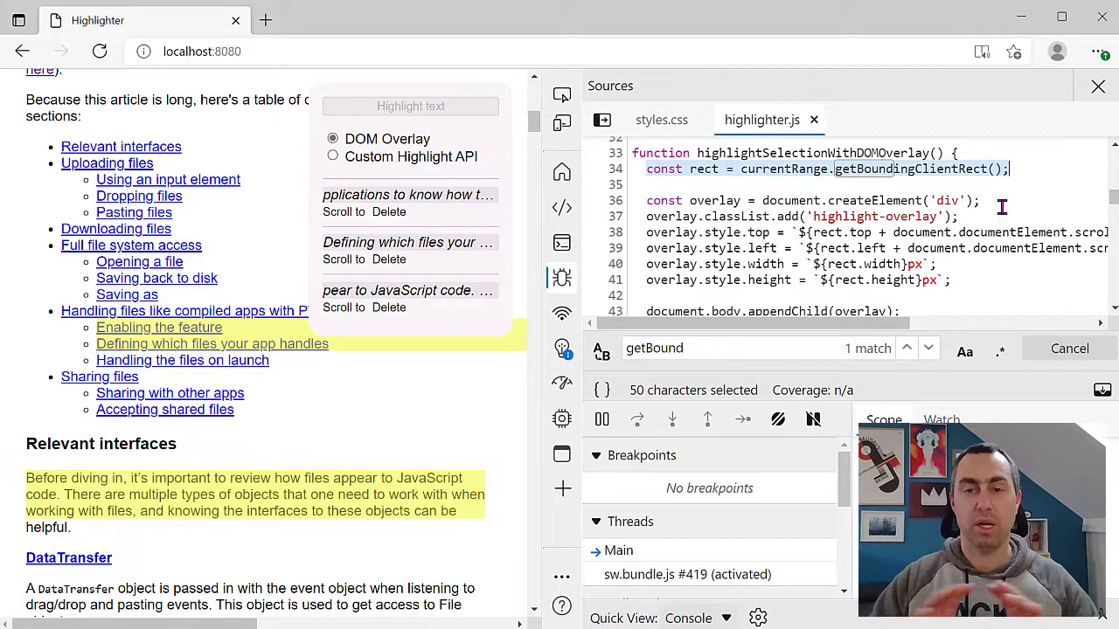
pyautogui.moveTo(639, 201)
pyautogui.mouseDown()
pyautogui.moveTo(791, 222)
pyautogui.moveTo(925, 279)
pyautogui.mouseUp()
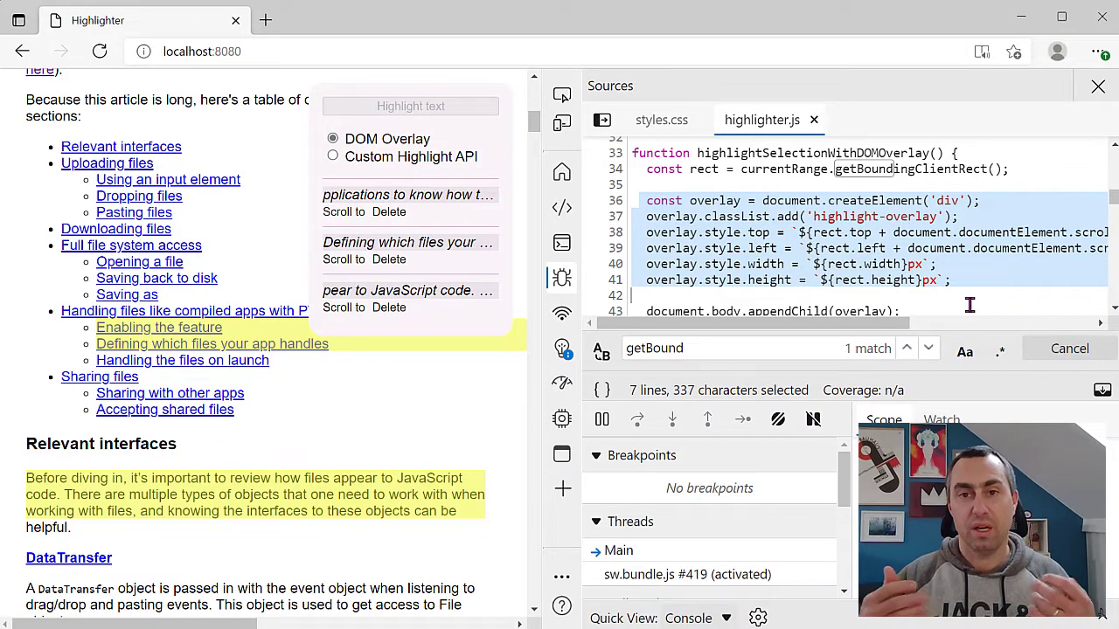
pyautogui.click(969, 304)
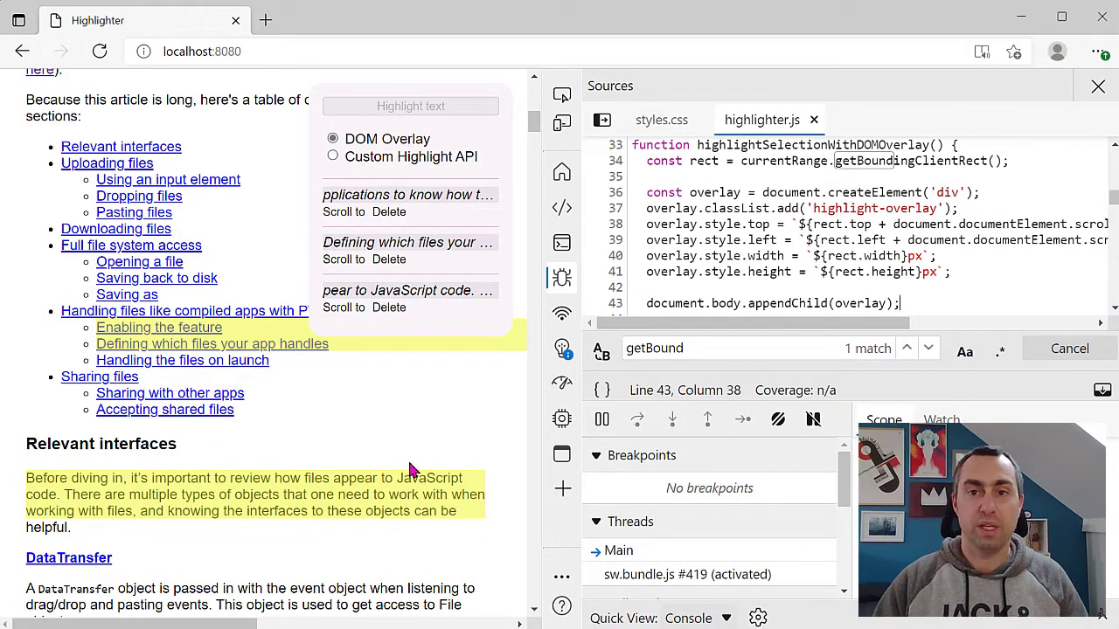
# Highlight the DataTransfer heading and paragraph text on the page
pyautogui.scroll(-1, 411, 469)
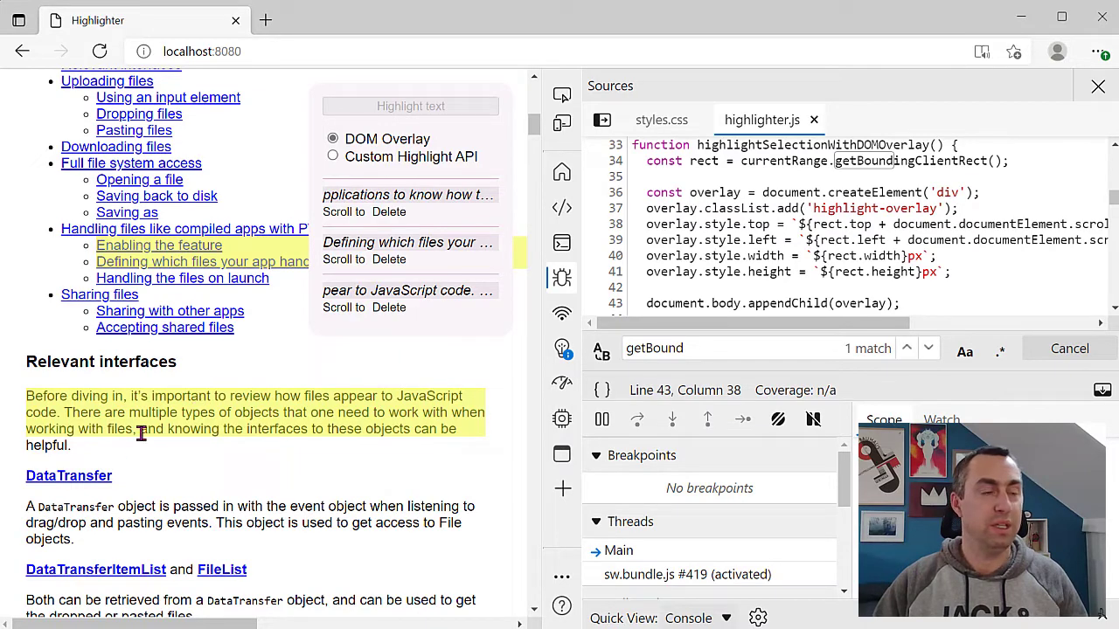
pyautogui.moveTo(19, 476)
pyautogui.mouseDown()
pyautogui.moveTo(51, 485)
pyautogui.moveTo(78, 570)
pyautogui.mouseUp()
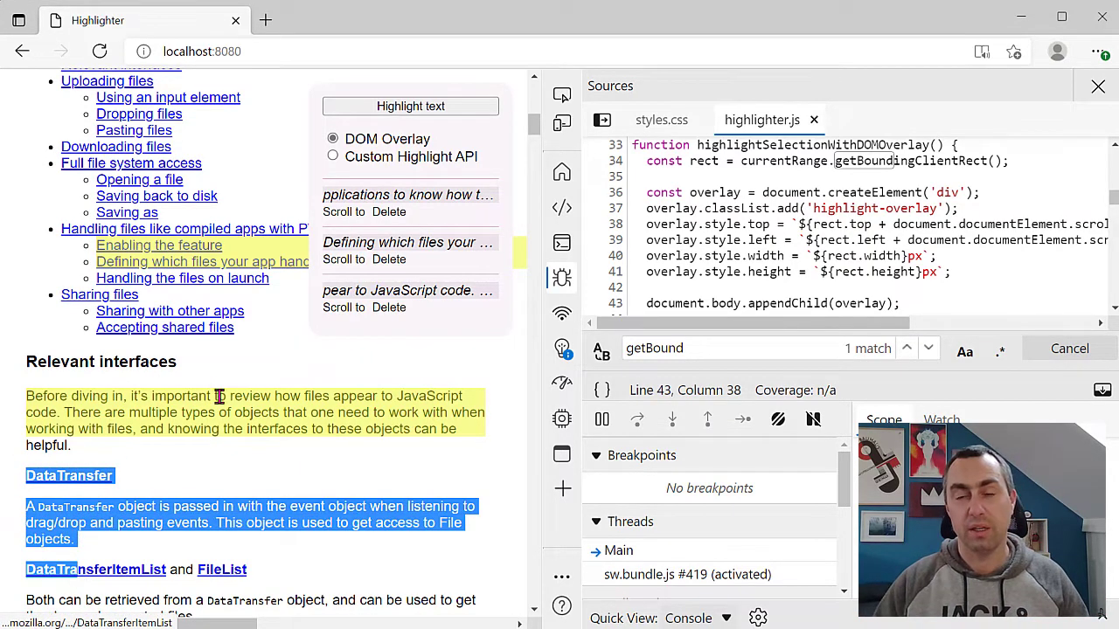
pyautogui.click(400, 106)
pyautogui.scroll(-1, 290, 421)
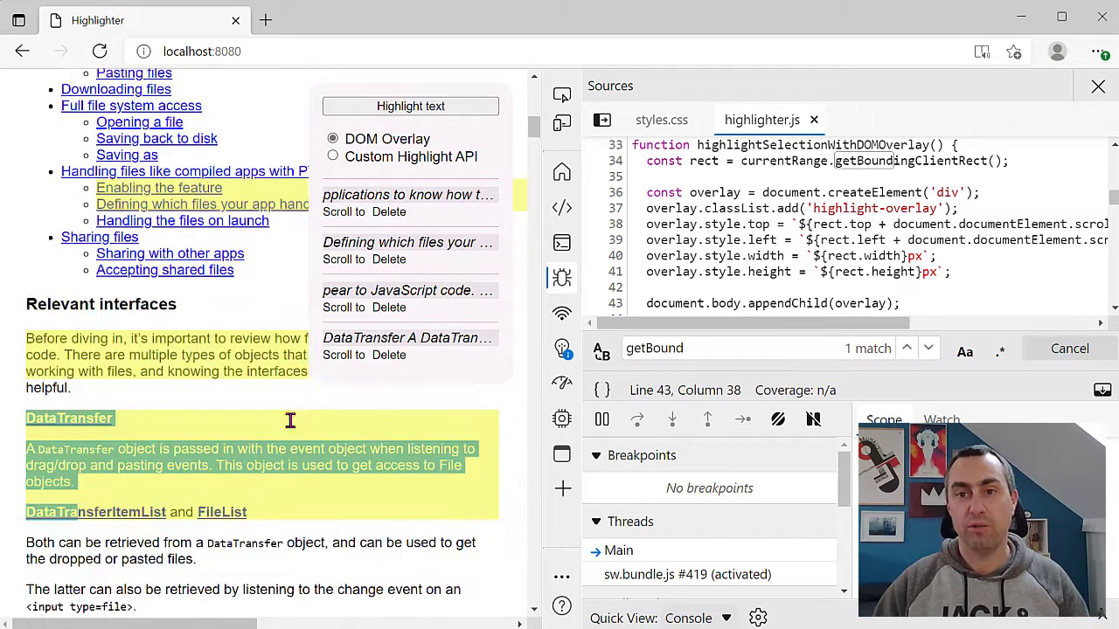
pyautogui.click(314, 537)
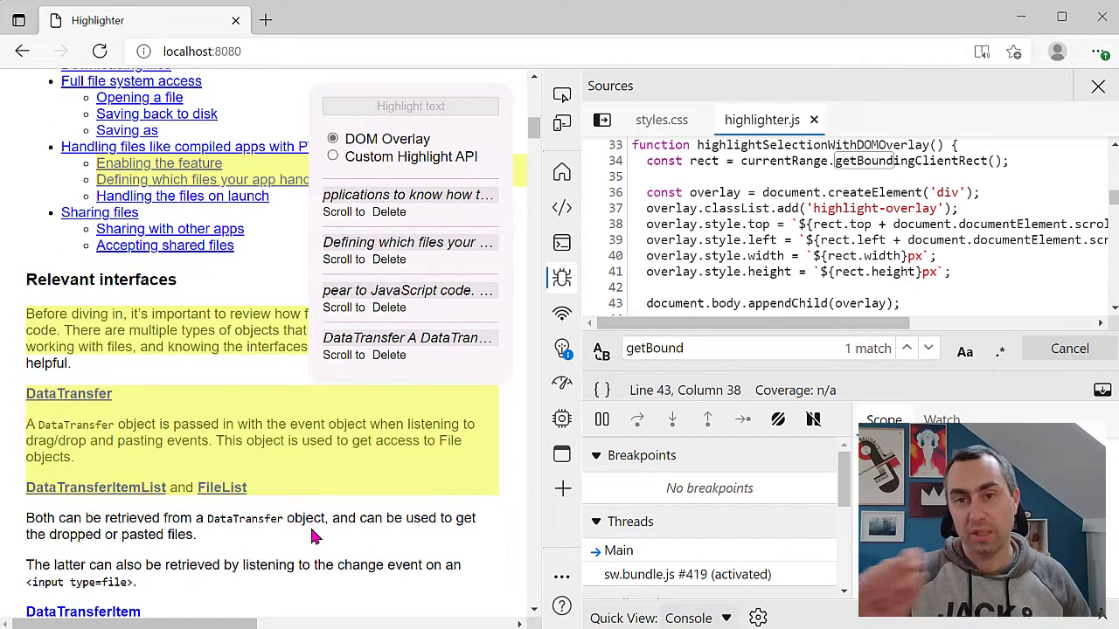
pyautogui.scroll(1, 315, 537)
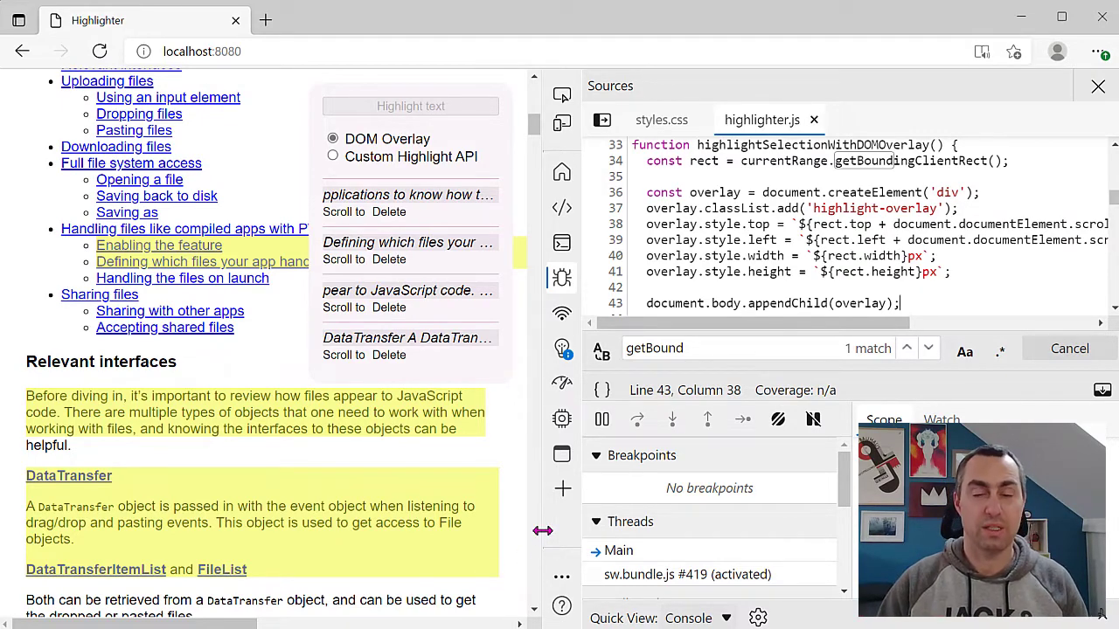
# Drag the DevTools splitter right to widen the page, then back left partway
pyautogui.moveTo(543, 531); pyautogui.dragTo(904, 512)
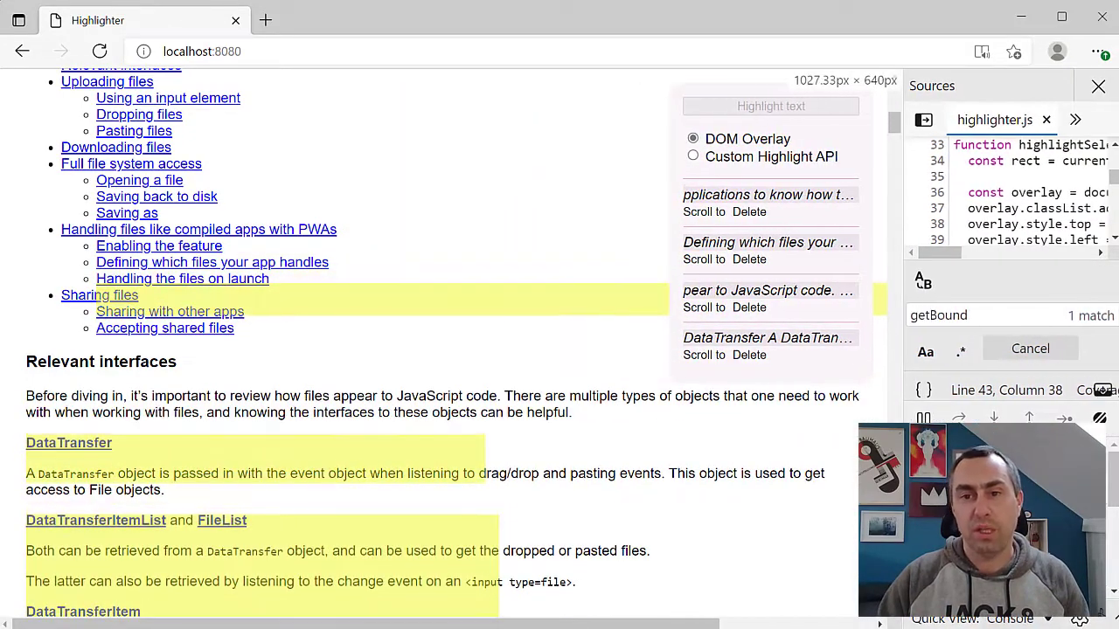
pyautogui.scroll(-1, 728, 477)
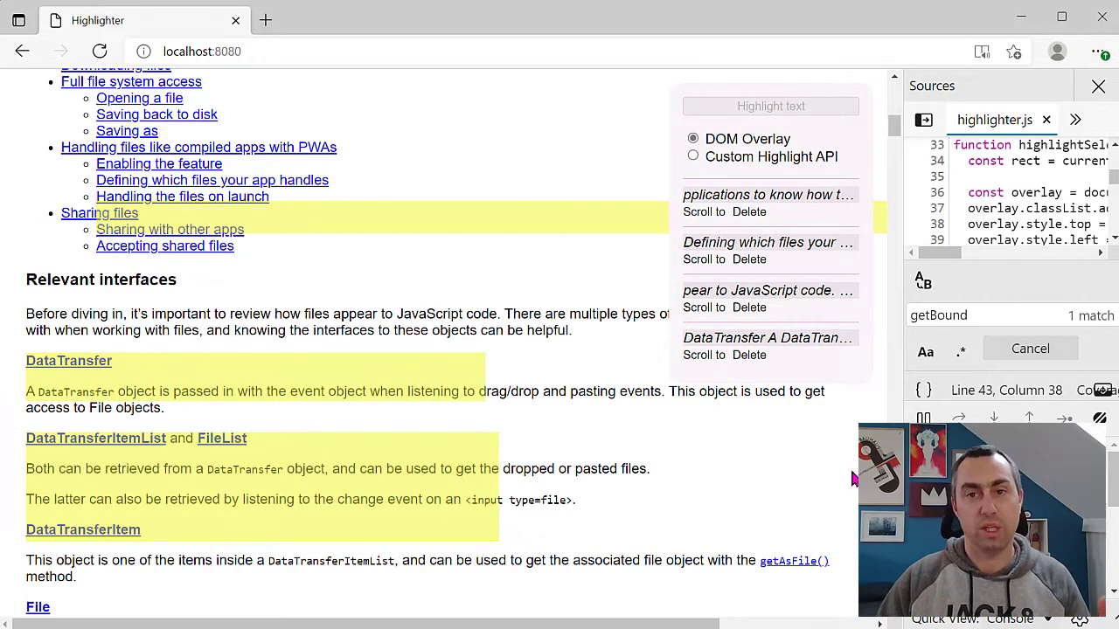
pyautogui.moveTo(904, 475); pyautogui.dragTo(617, 472)
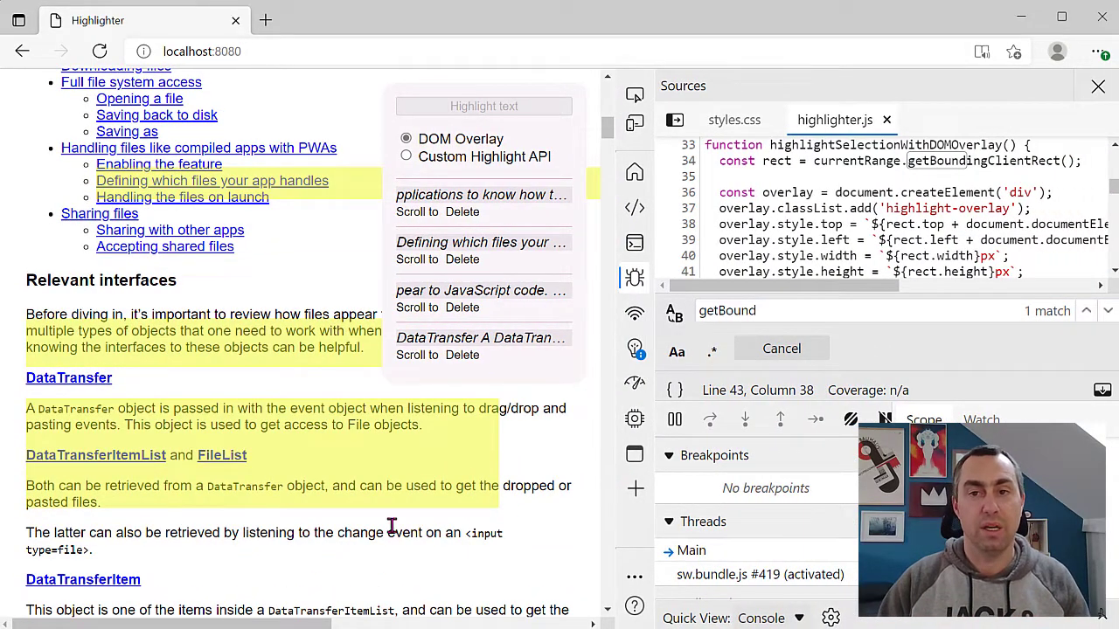
pyautogui.scroll(-1, 392, 525)
pyautogui.scroll(2, 390, 525)
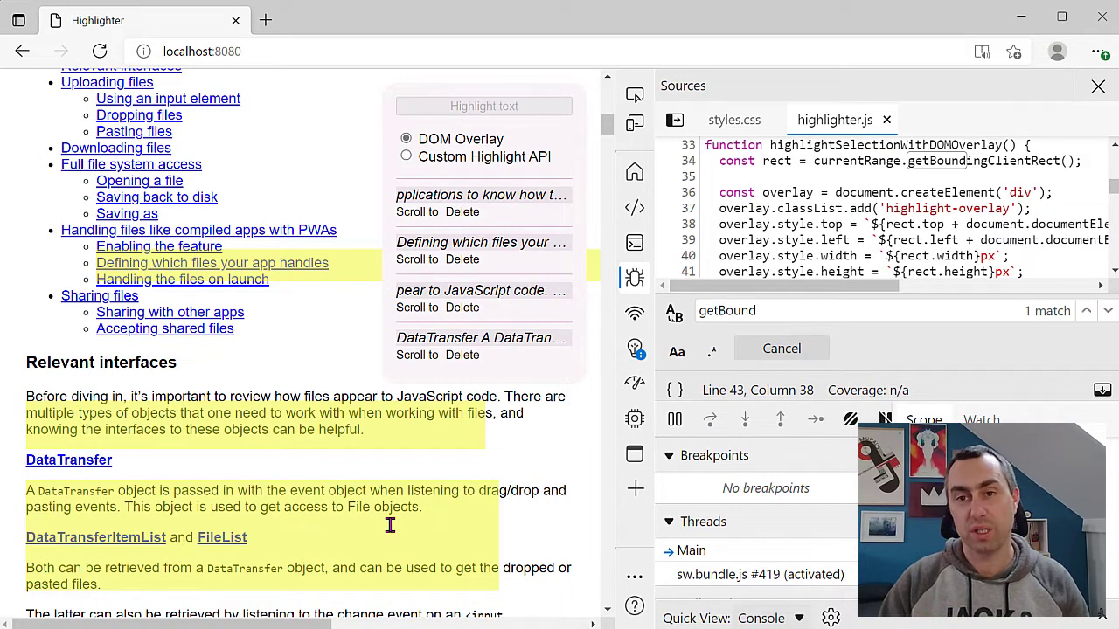
# In Elements, adjust the .highlight-overlay background opacity and set its z-index to -1
pyautogui.click(635, 209)
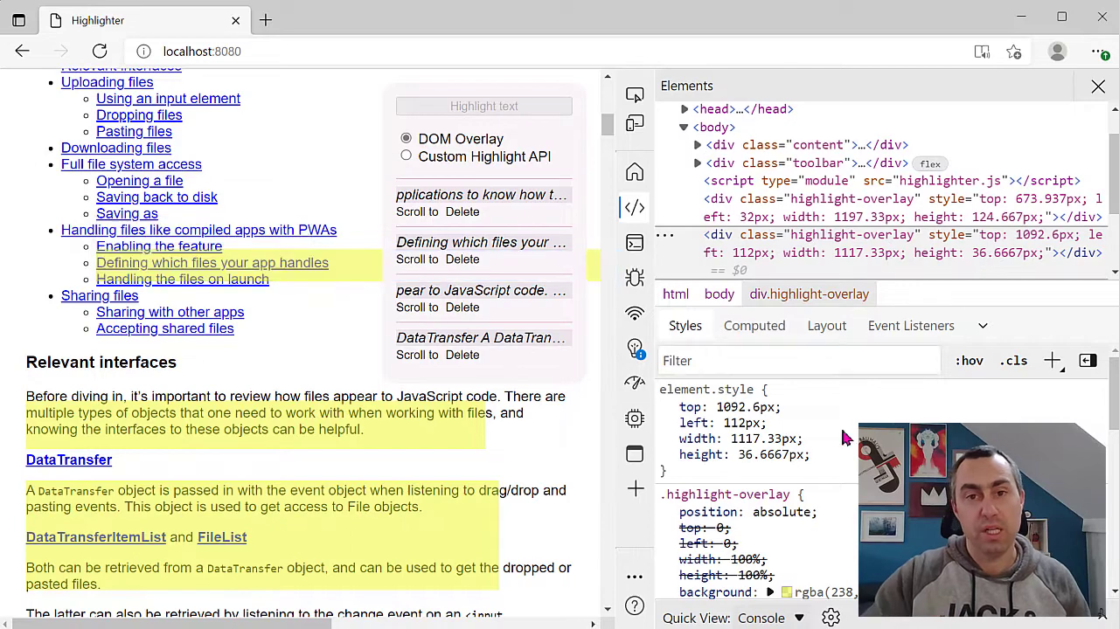
pyautogui.moveTo(743, 519)
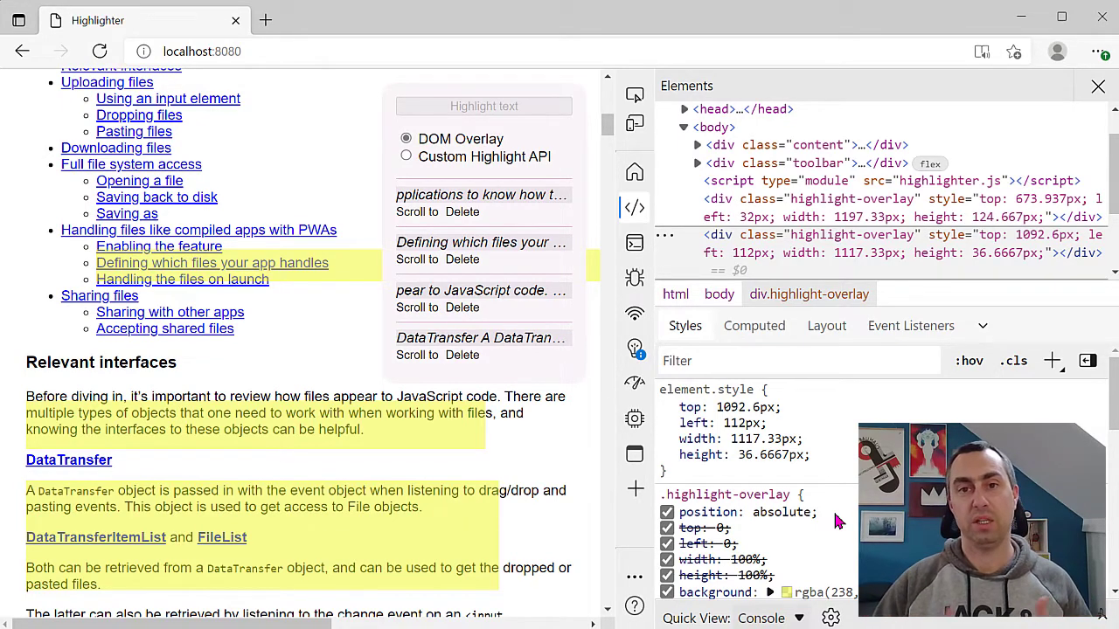
pyautogui.scroll(-1, 835, 522)
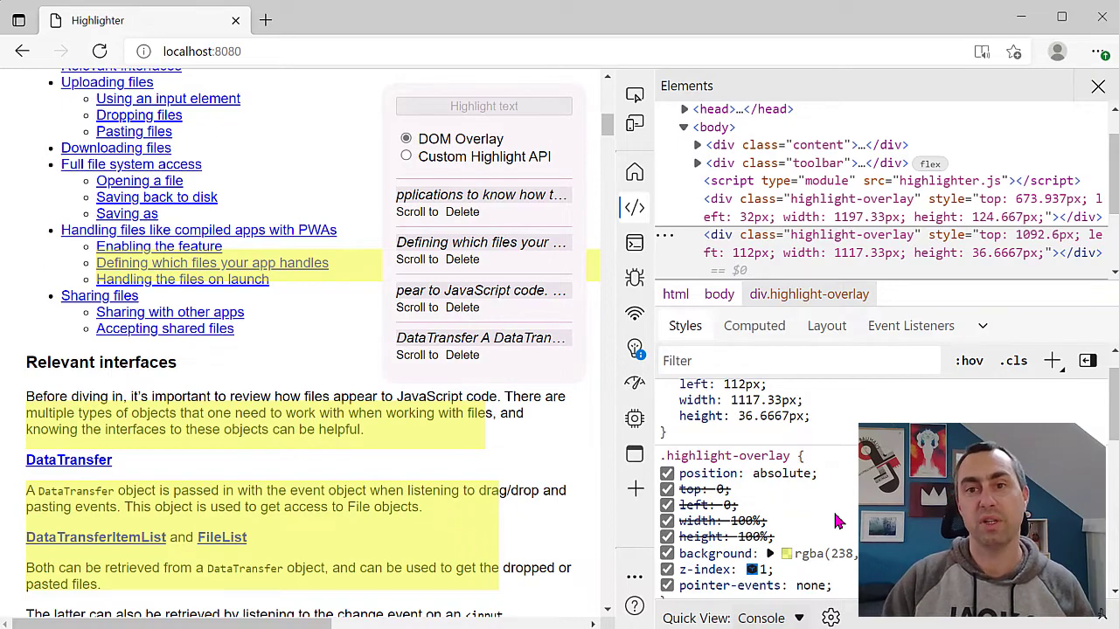
pyautogui.click(786, 555)
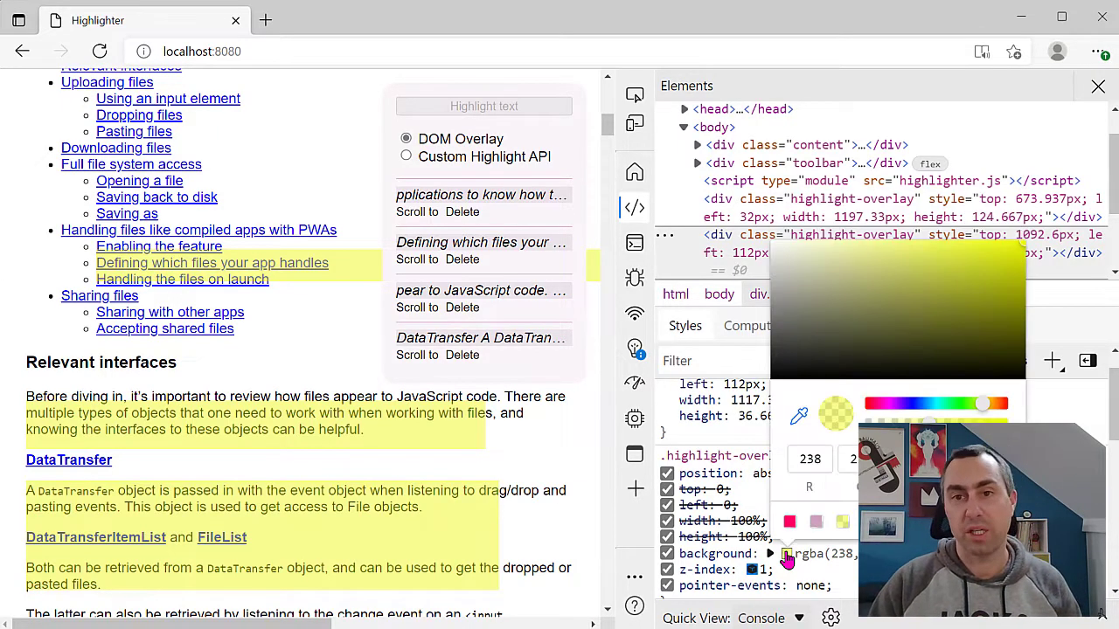
pyautogui.moveTo(933, 422); pyautogui.dragTo(1061, 422)
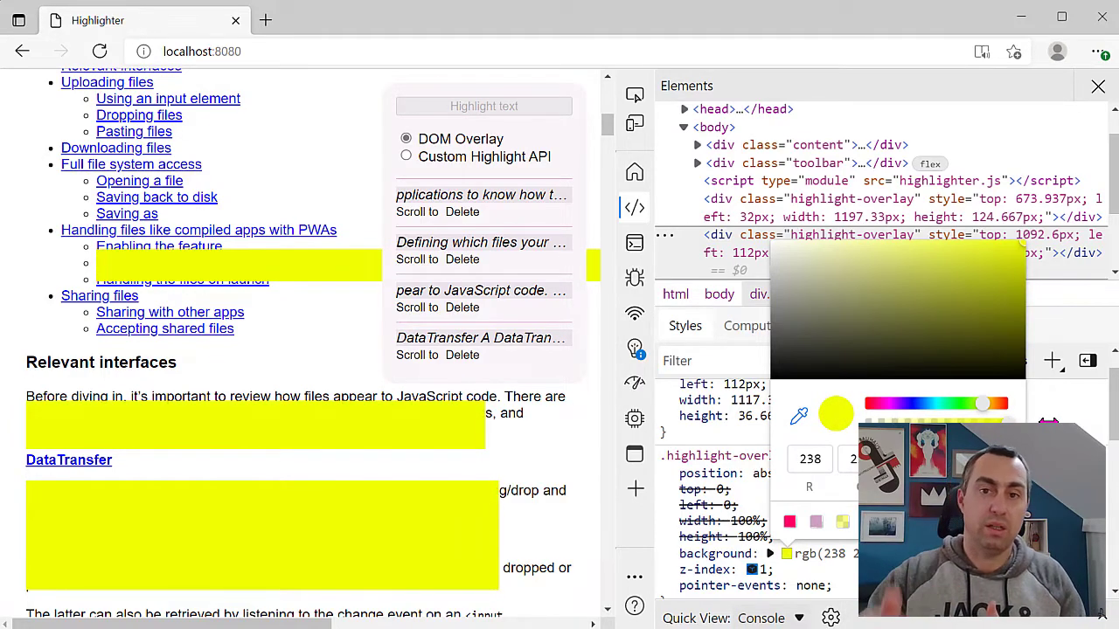
pyautogui.moveTo(1005, 423); pyautogui.dragTo(870, 423)
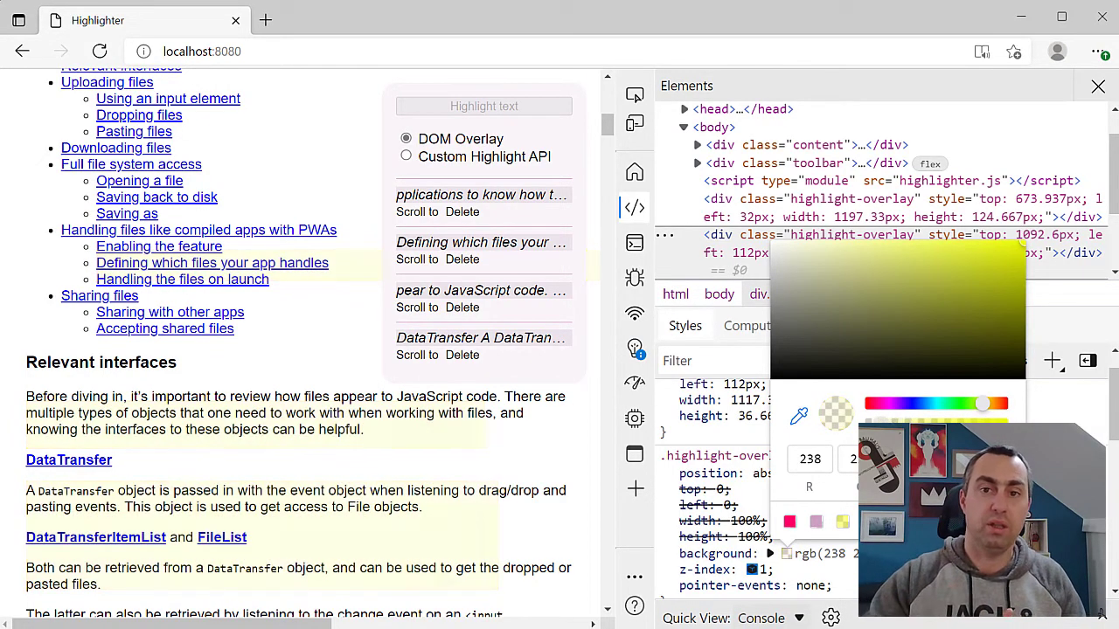
pyautogui.click(778, 570)
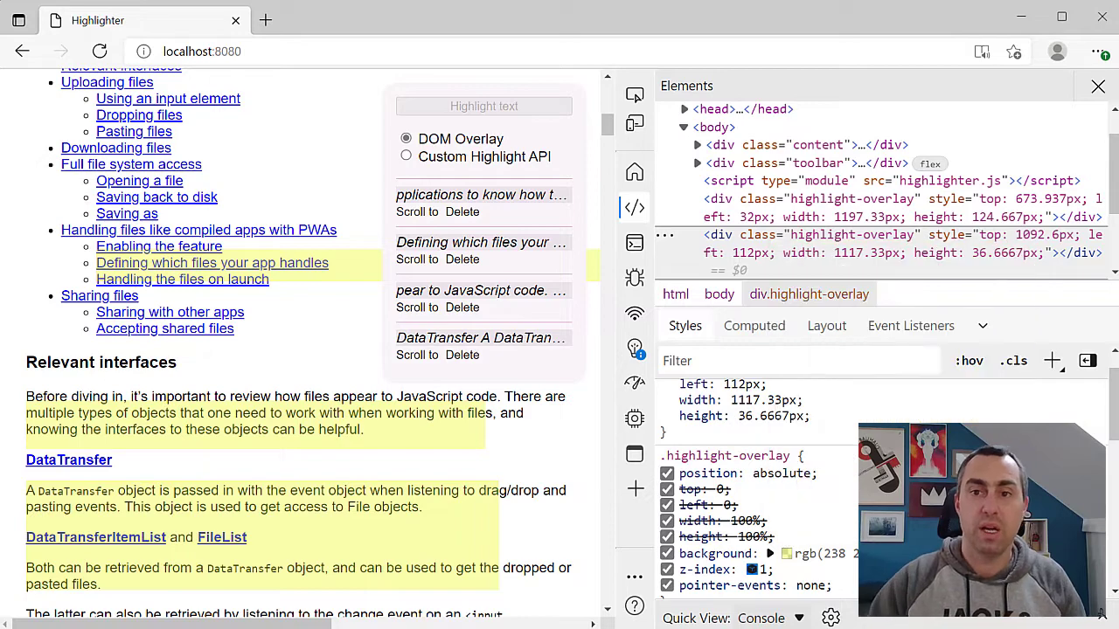
pyautogui.write('1')
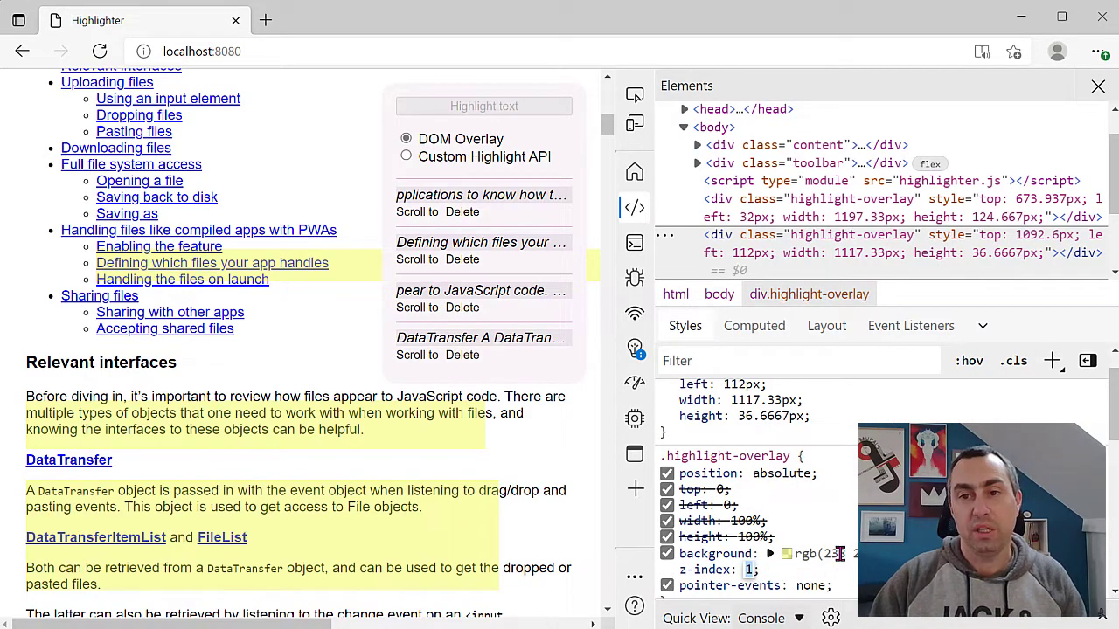
pyautogui.write('-1')
pyautogui.press('Tab')
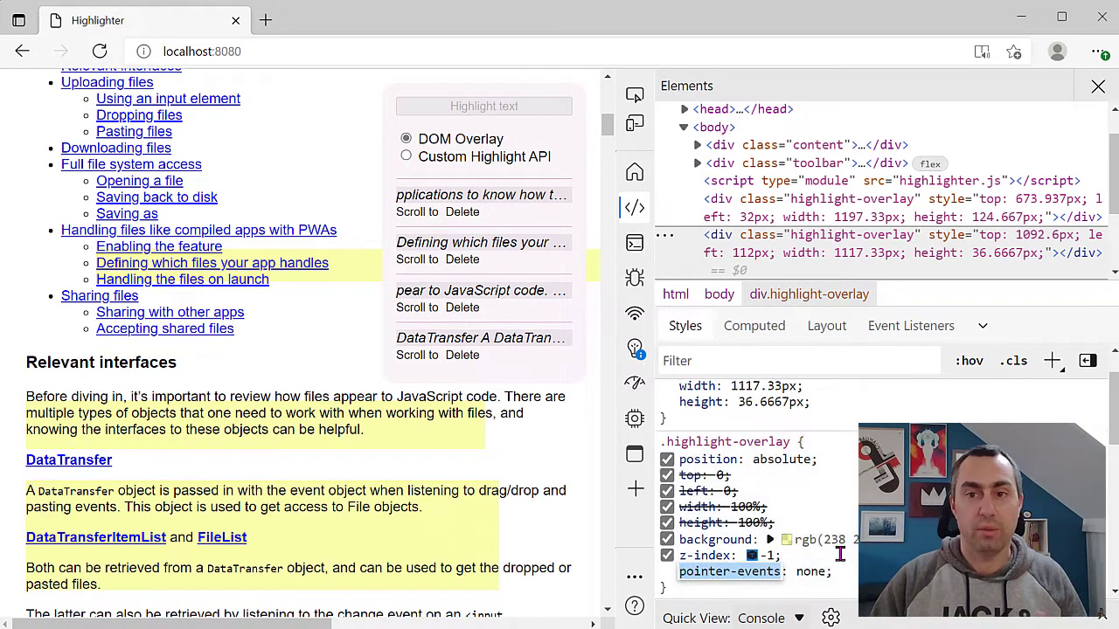
pyautogui.press('Escape')
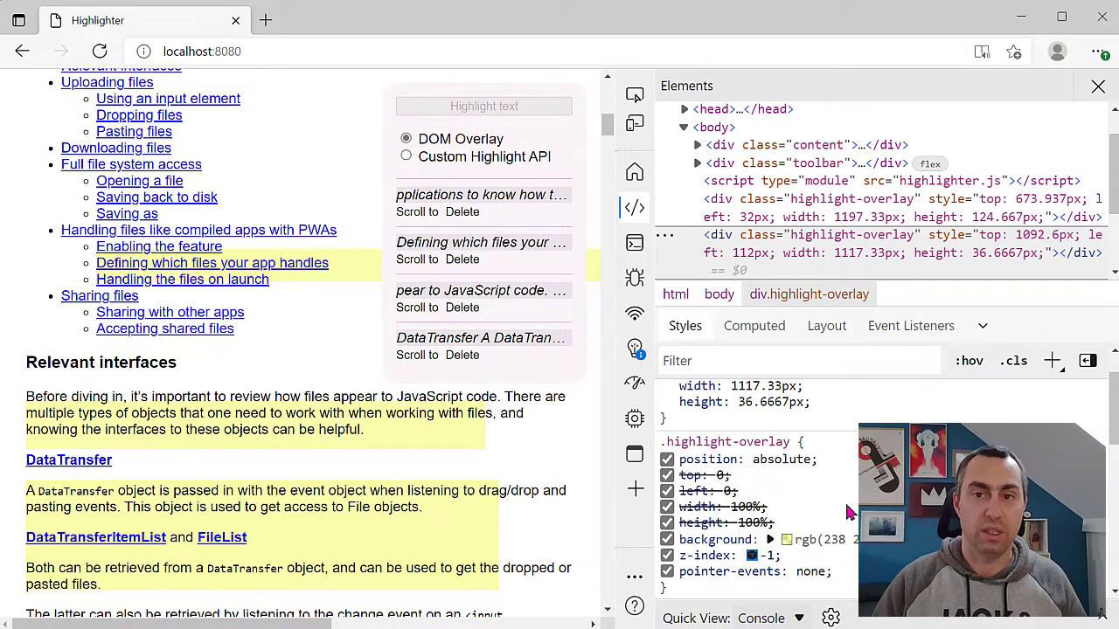
# Change the .highlight-overlay background to a more opaque teal green
pyautogui.click(786, 539)
pyautogui.click(984, 249)
pyautogui.click(943, 390)
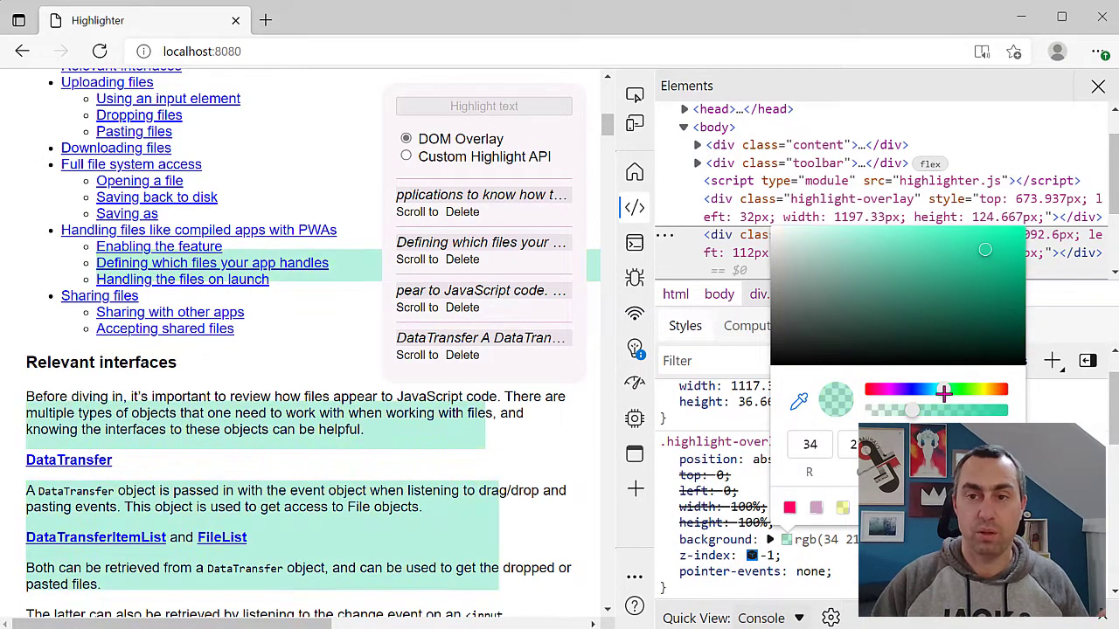
pyautogui.moveTo(924, 413); pyautogui.dragTo(980, 410)
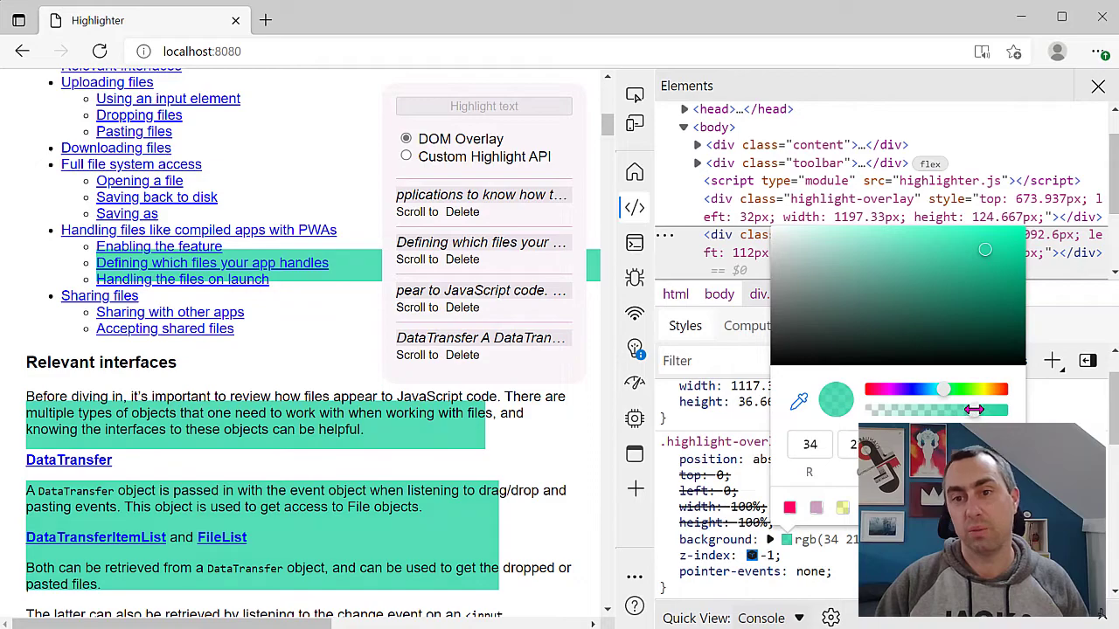
pyautogui.click(700, 516)
pyautogui.click(635, 93)
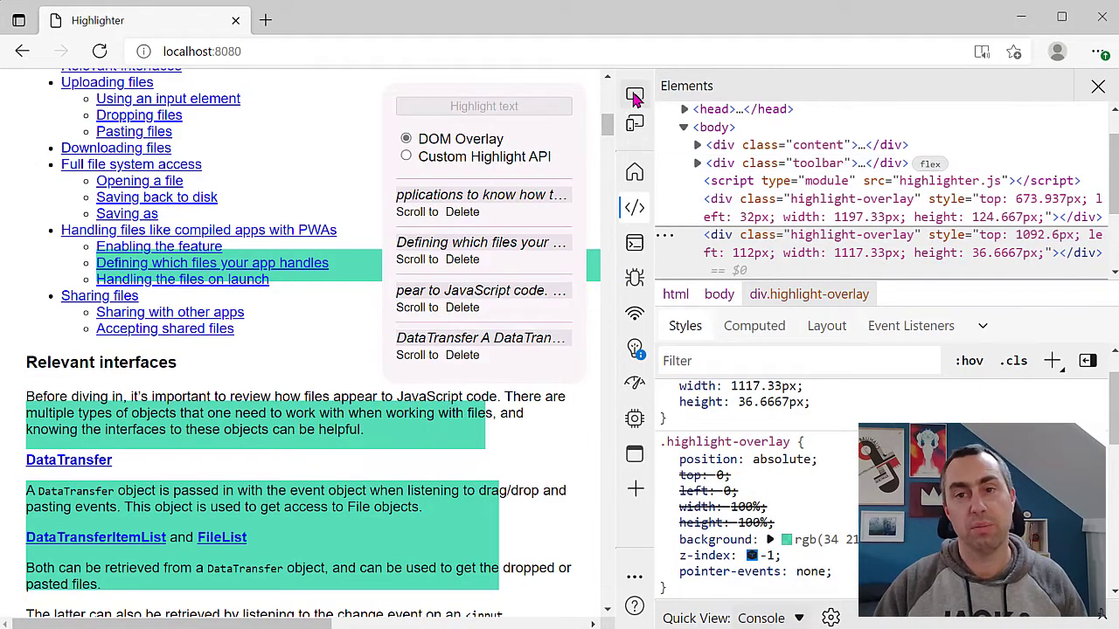
# Give the inspected DataTransfer paragraph an inline 'background: red;' style, then discard the empty property
pyautogui.click(431, 498)
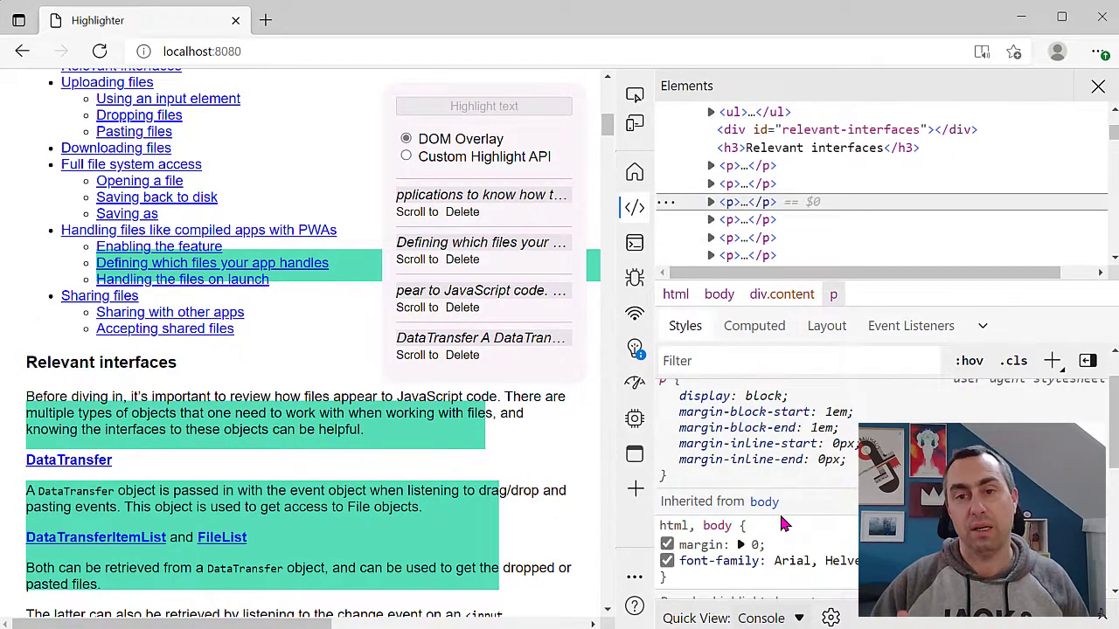
pyautogui.scroll(2, 761, 472)
pyautogui.click(794, 418)
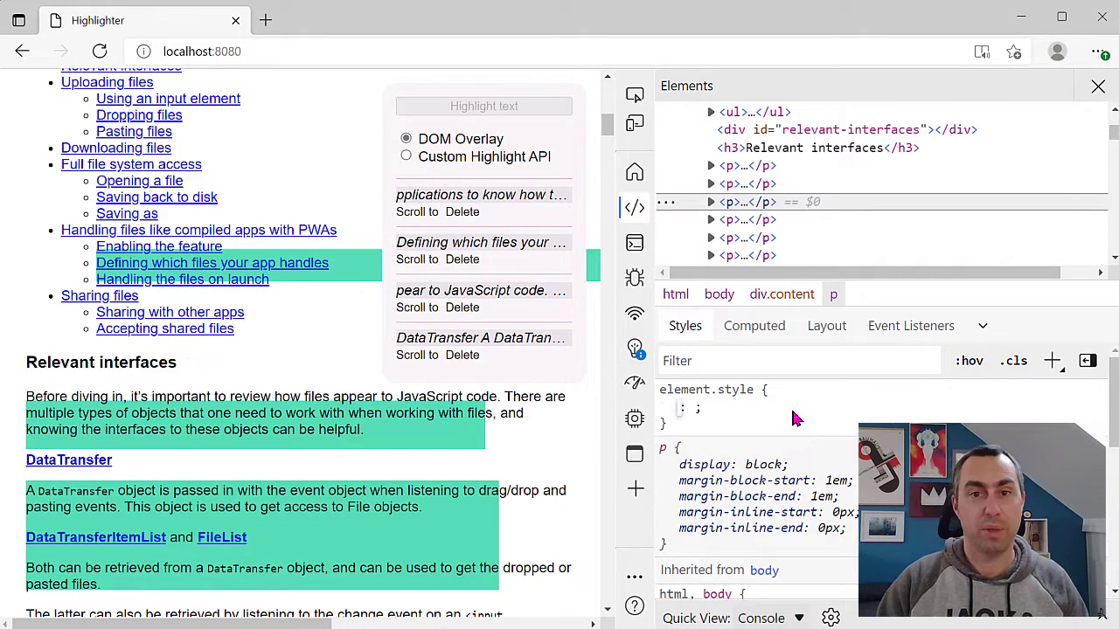
pyautogui.write('background: r')
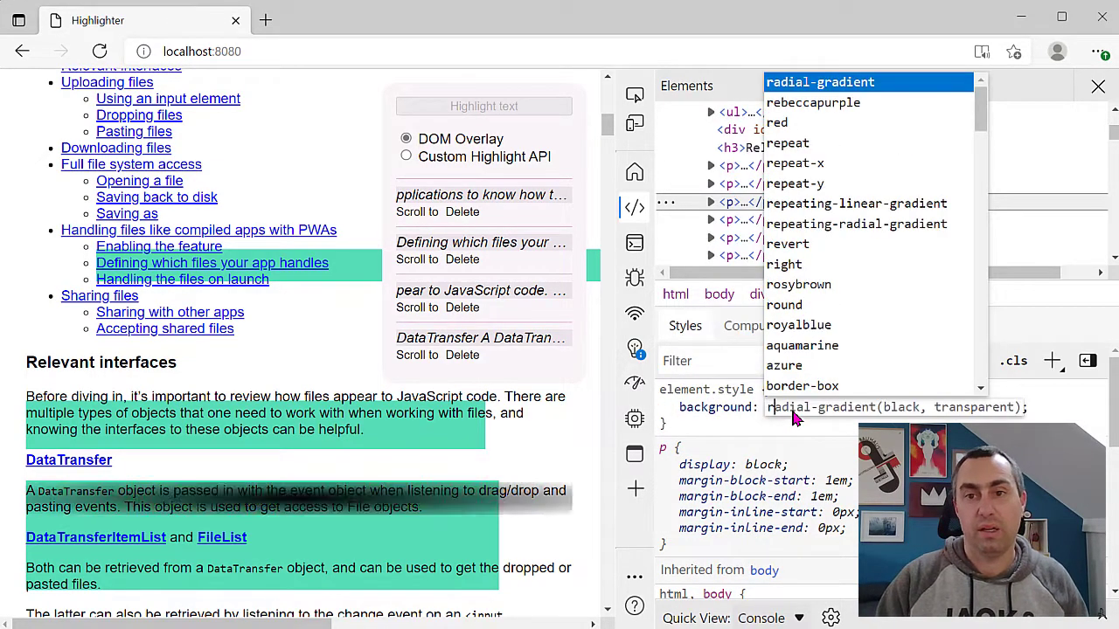
pyautogui.write('ed;')
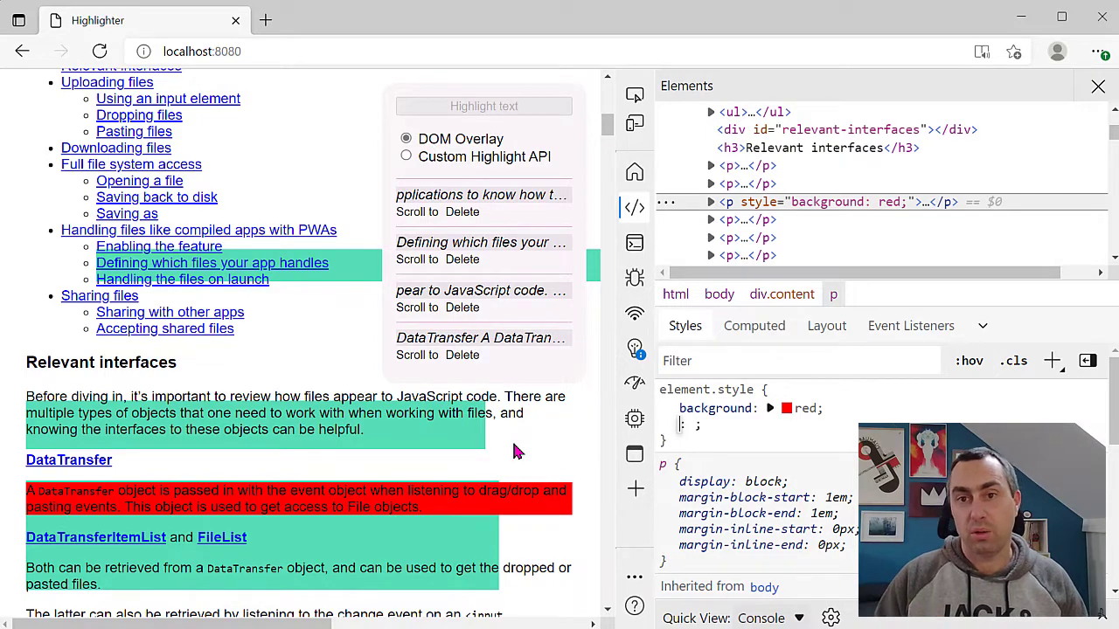
pyautogui.press('Escape')
# In a new tab, search for 'monaco tex' and open the Monaco Editor project site
pyautogui.hotkey('ctrl', 't')
pyautogui.write('mo')
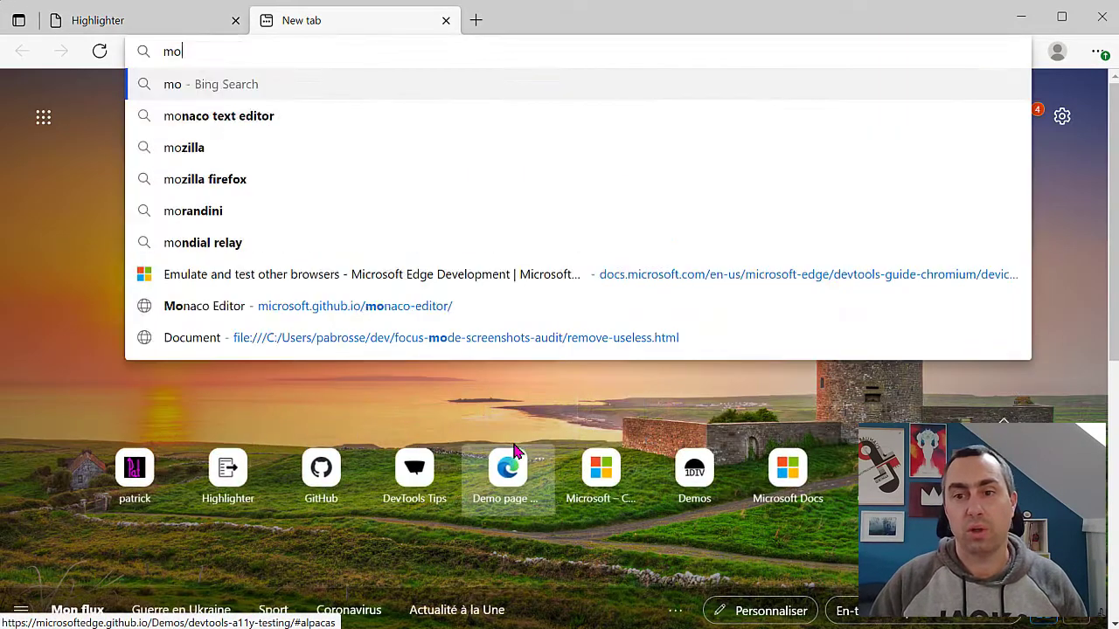
pyautogui.write('naco tex')
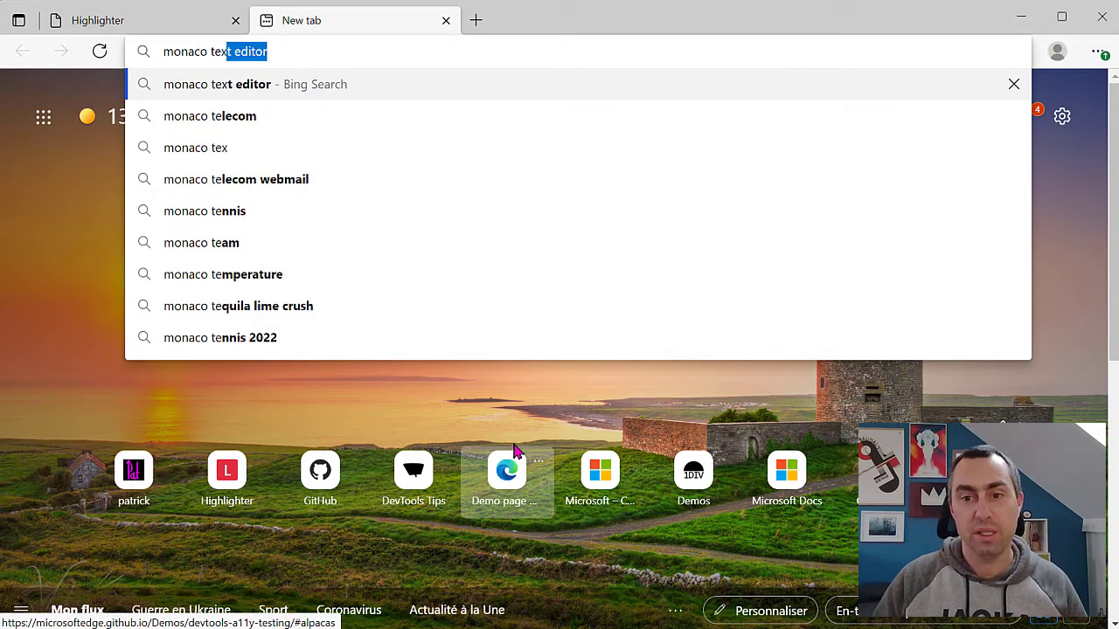
pyautogui.press('Return')
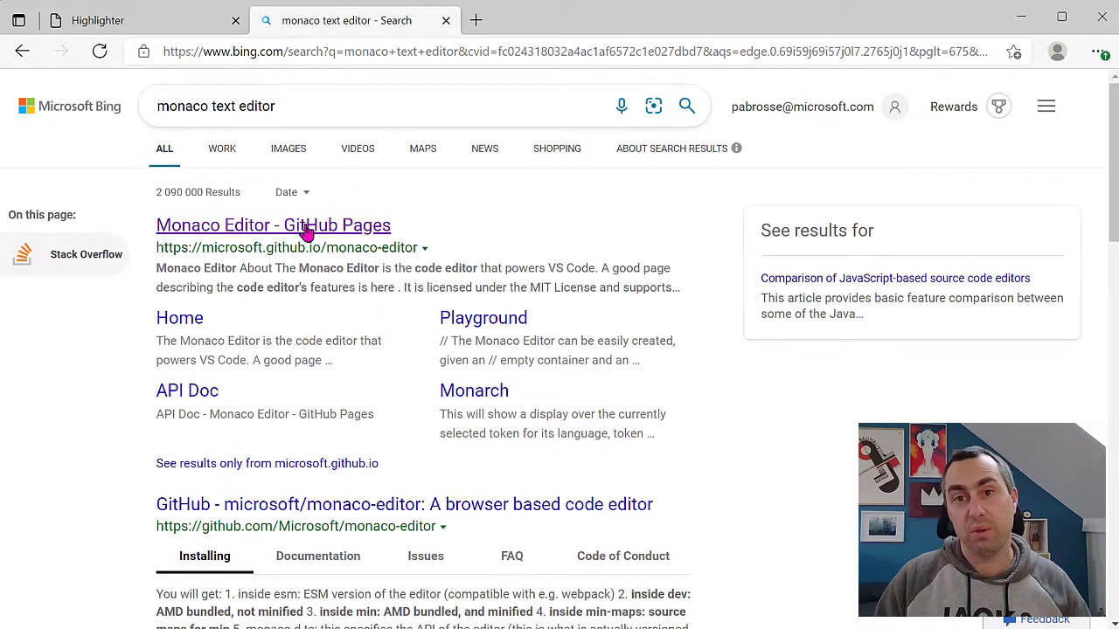
pyautogui.click(306, 227)
# Scroll to the Editor demo and select the GameOfLife class fields in the TypeScript sample
pyautogui.scroll(-1, 394, 274)
pyautogui.scroll(-1, 395, 275)
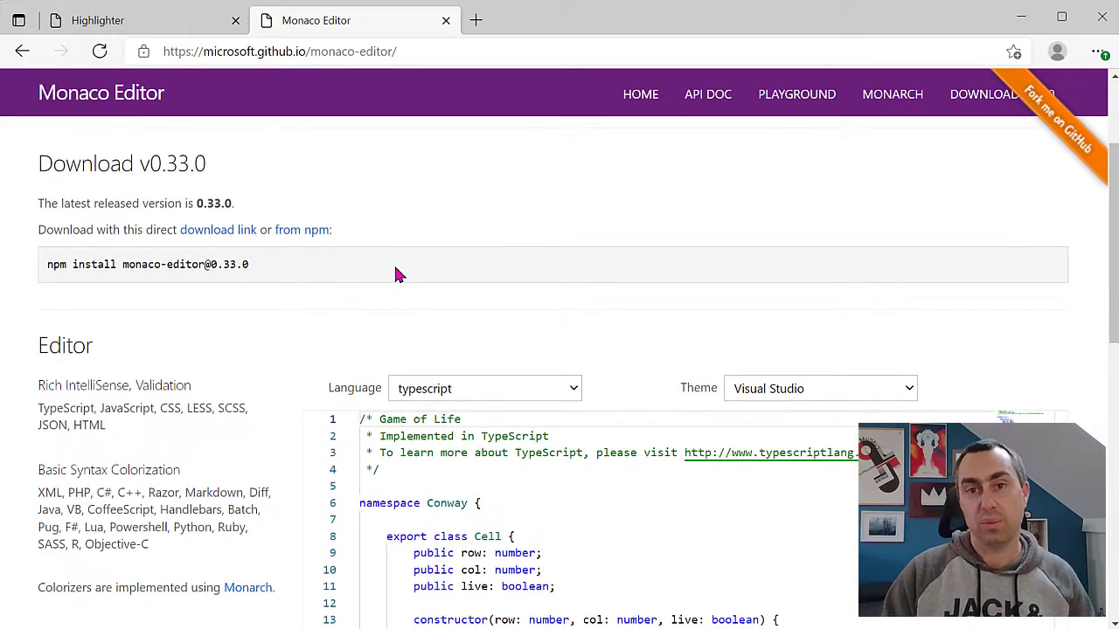
pyautogui.scroll(-2, 394, 274)
pyautogui.moveTo(427, 334)
pyautogui.mouseDown()
pyautogui.moveTo(462, 417)
pyautogui.moveTo(470, 484)
pyautogui.mouseUp()
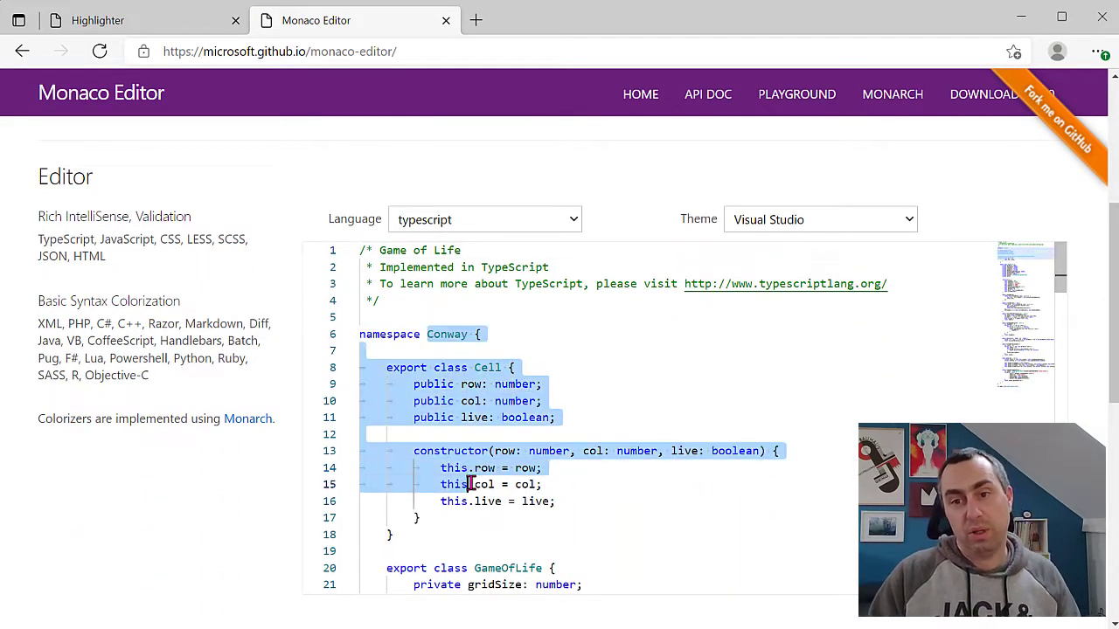
pyautogui.scroll(-1, 596, 507)
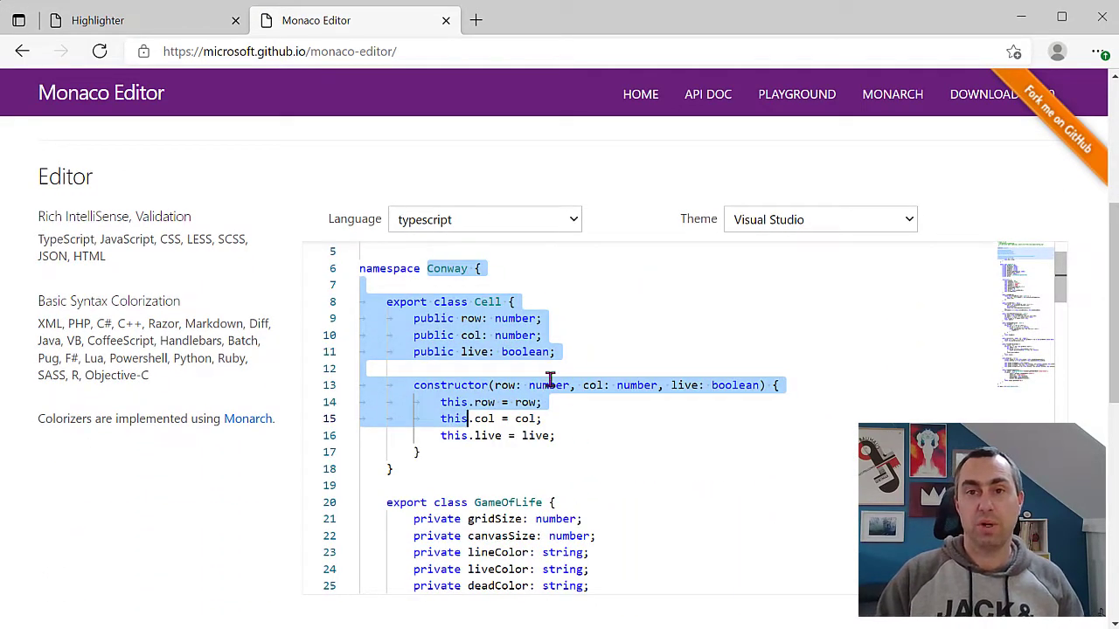
pyautogui.moveTo(591, 553); pyautogui.dragTo(516, 502)
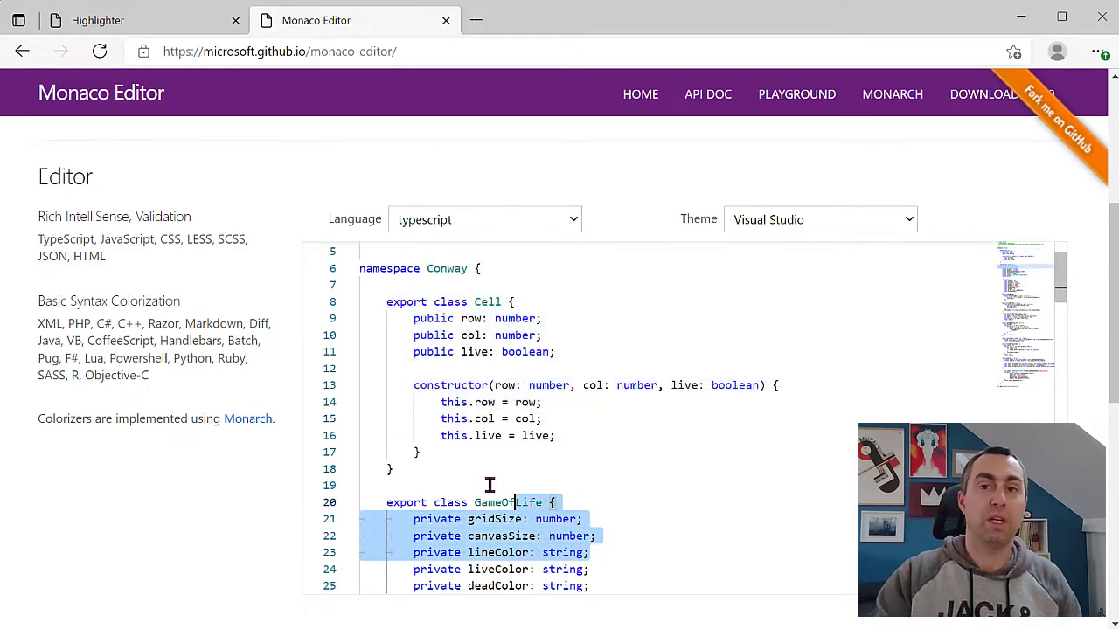
pyautogui.click(603, 475)
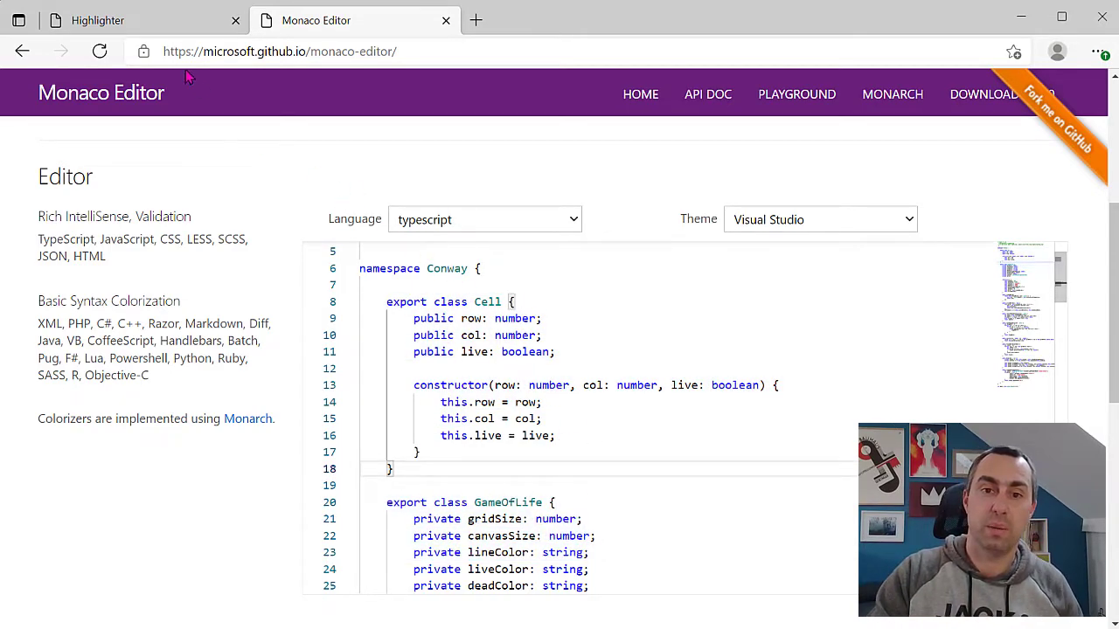
# Return to the Highlighter tab and inspect the paragraph under Relevant interfaces
pyautogui.click(145, 32)
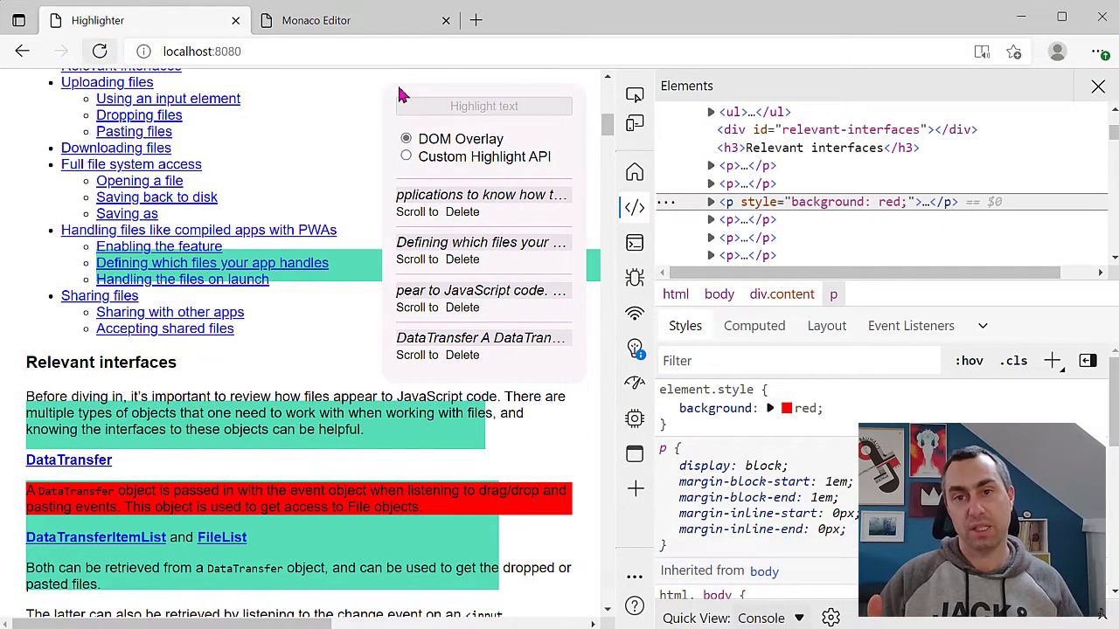
pyautogui.click(634, 94)
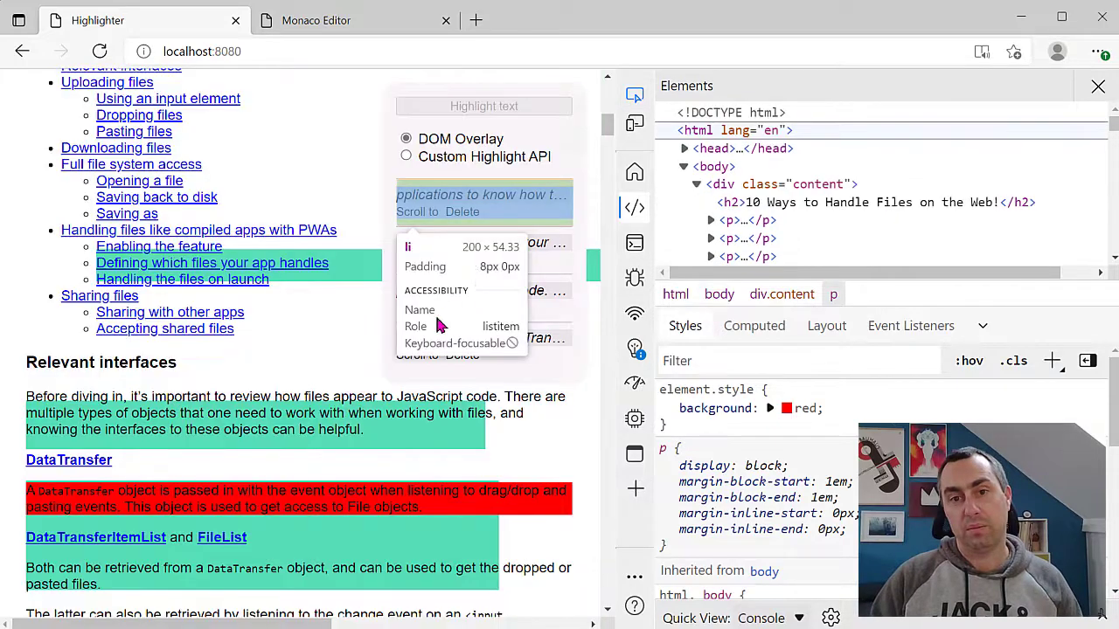
pyautogui.click(466, 402)
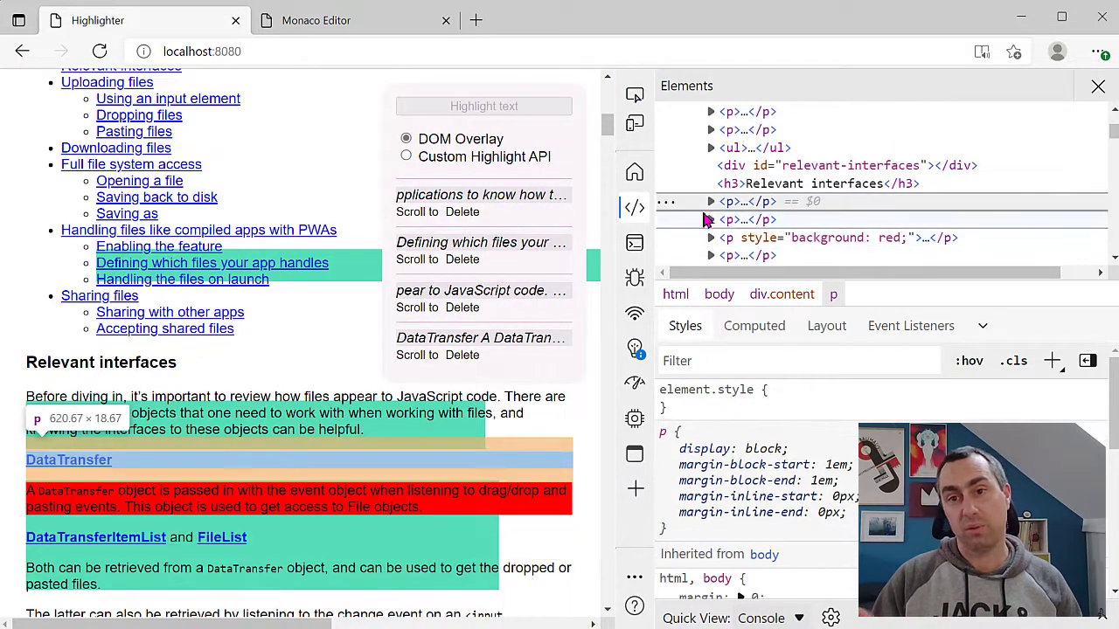
pyautogui.click(711, 202)
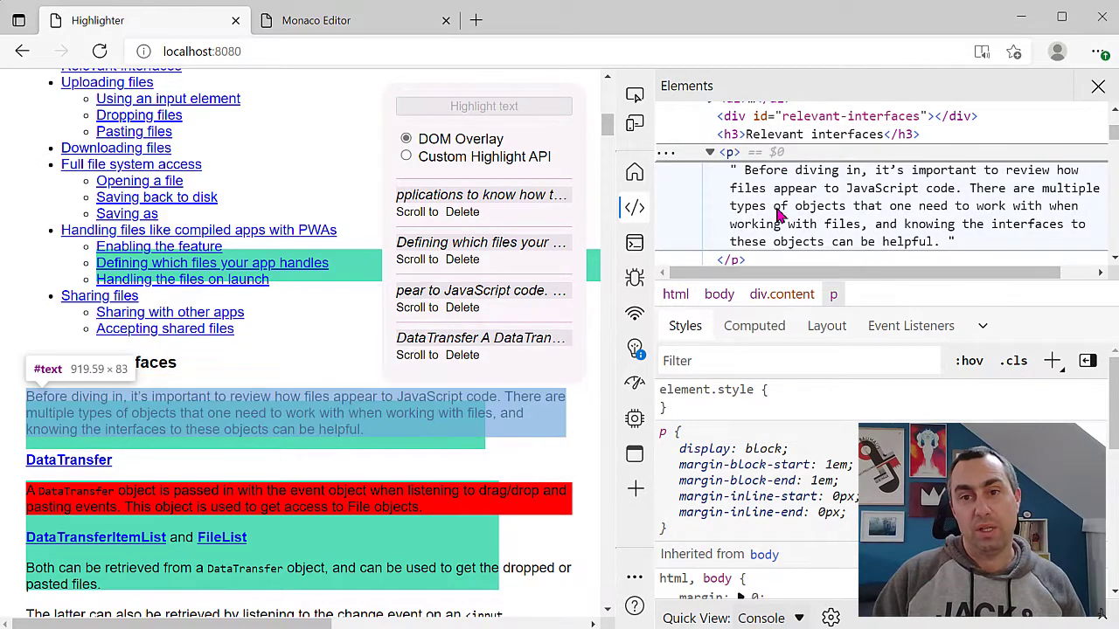
# Edit the paragraph as HTML to wrap its opening words in a <Span> element
pyautogui.rightClick(730, 158)
pyautogui.click(787, 197)
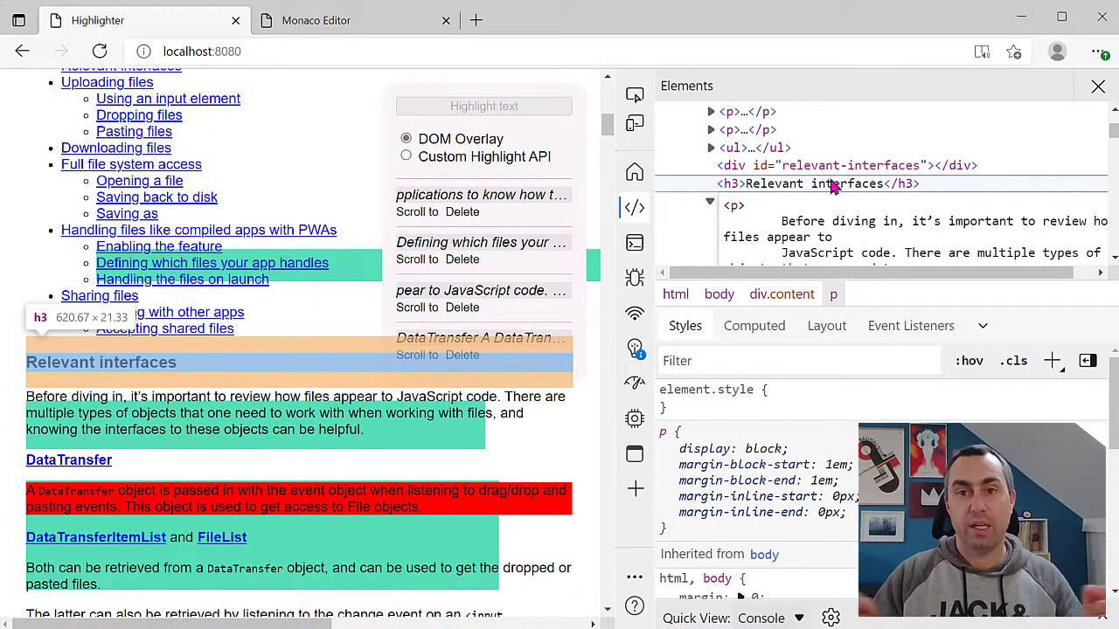
pyautogui.write('<Span></Span>')
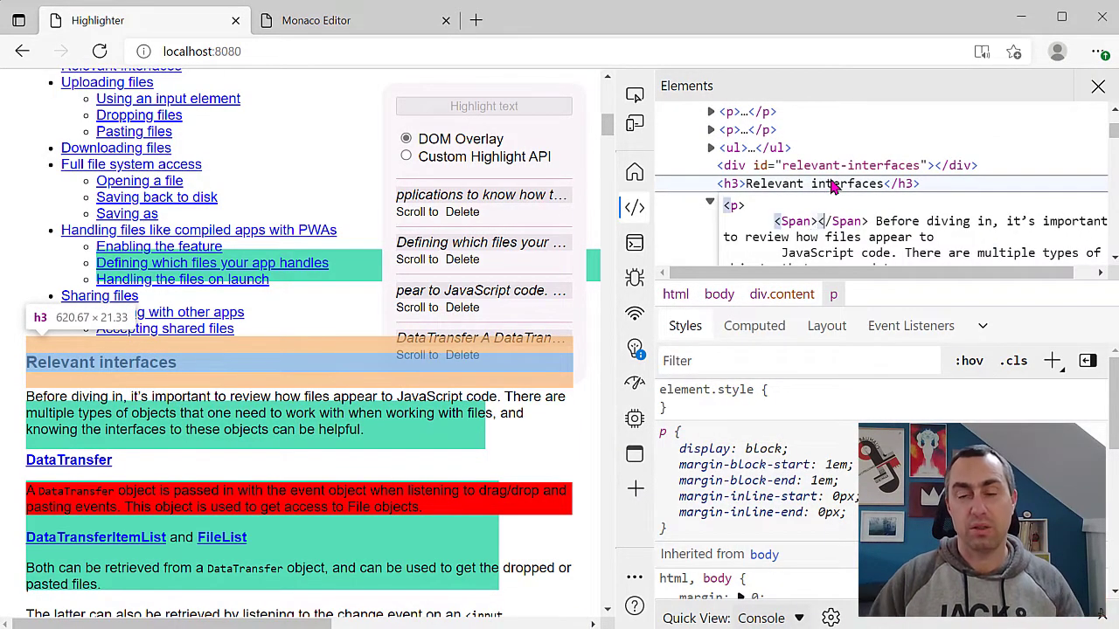
pyautogui.press('Right')
pyautogui.press('Right')
pyautogui.press('Right')
pyautogui.press('Right')
pyautogui.press('Right')
pyautogui.press('Right')
pyautogui.press('BackSpace')
pyautogui.press('BackSpace')
pyautogui.press('BackSpace')
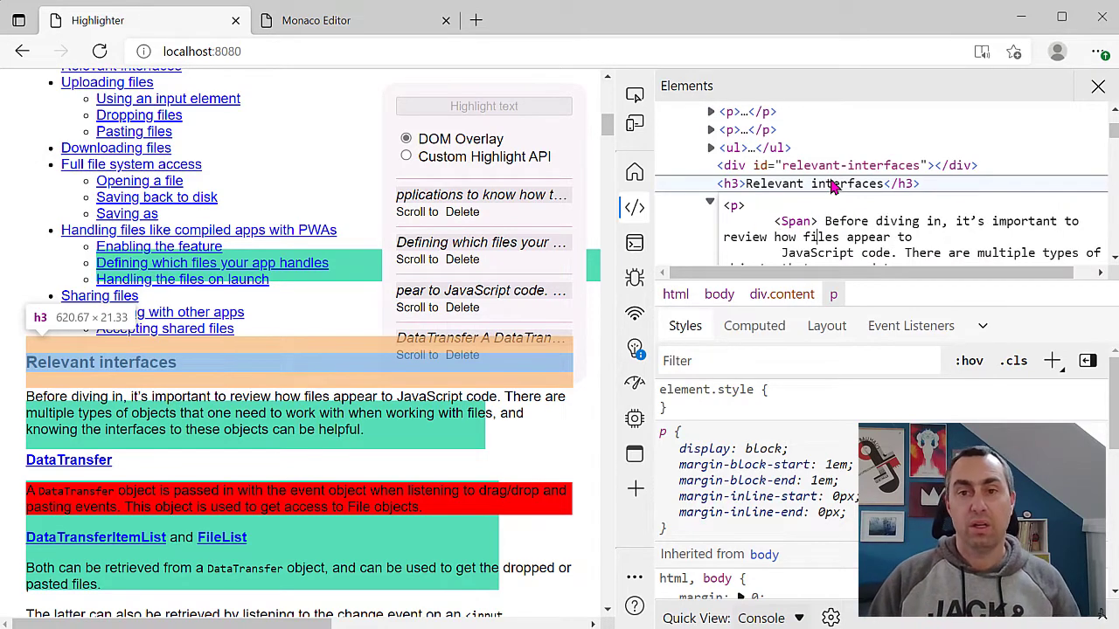
pyautogui.write('</Span>')
pyautogui.hotkey('ctrl', 'Return')
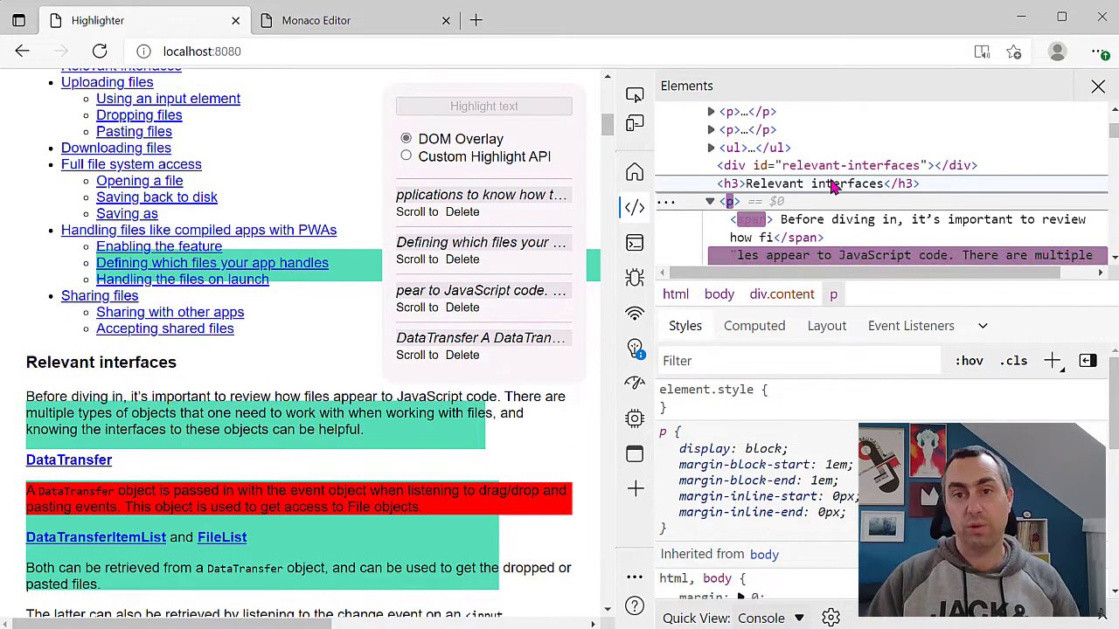
# Give the new span an inline gold background
pyautogui.click(787, 229)
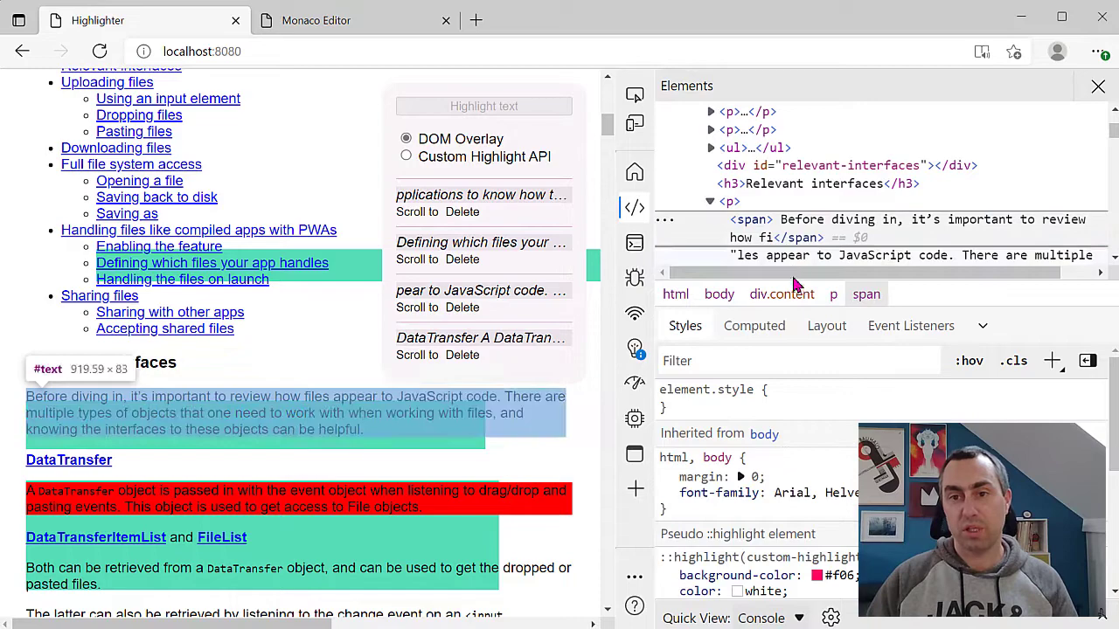
pyautogui.click(782, 407)
pyautogui.write('background: ;')
pyautogui.press('Tab')
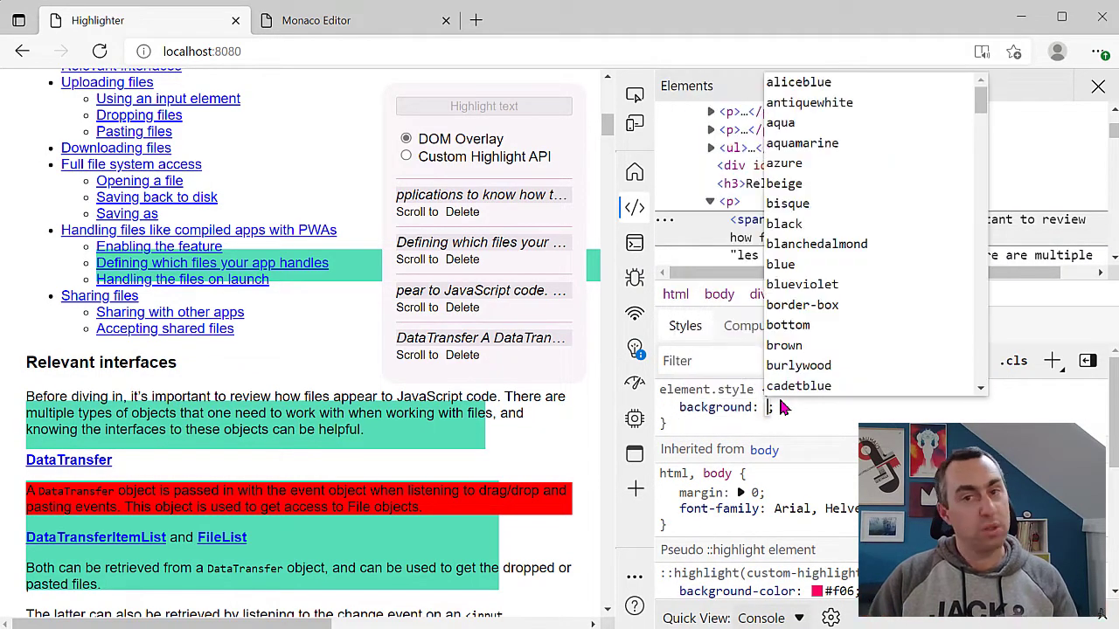
pyautogui.write('gold')
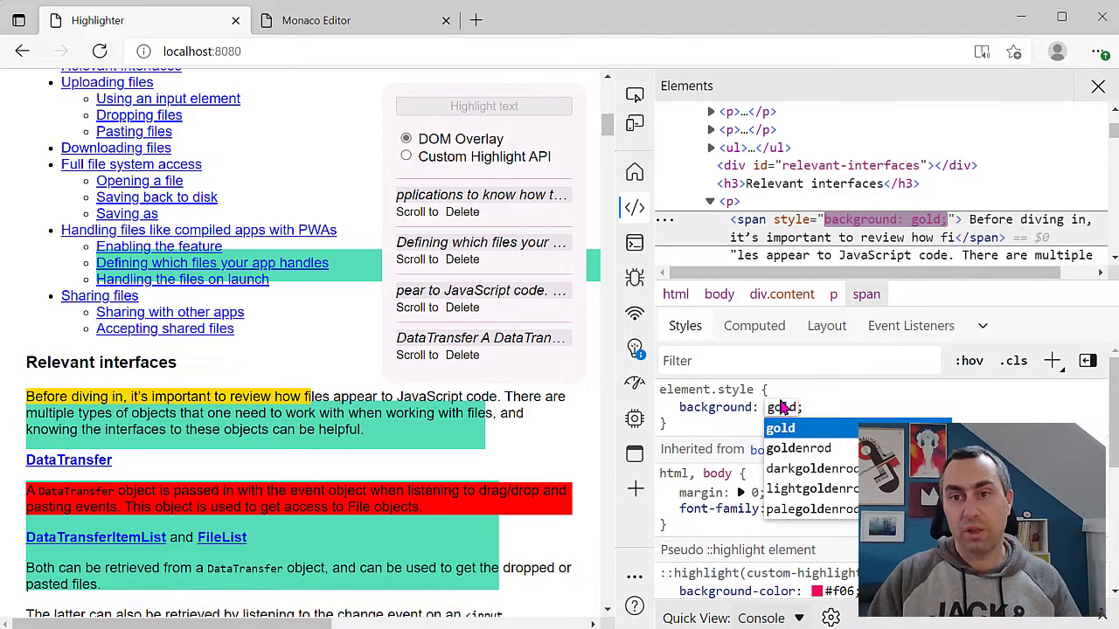
pyautogui.press('Tab')
pyautogui.press('Tab')
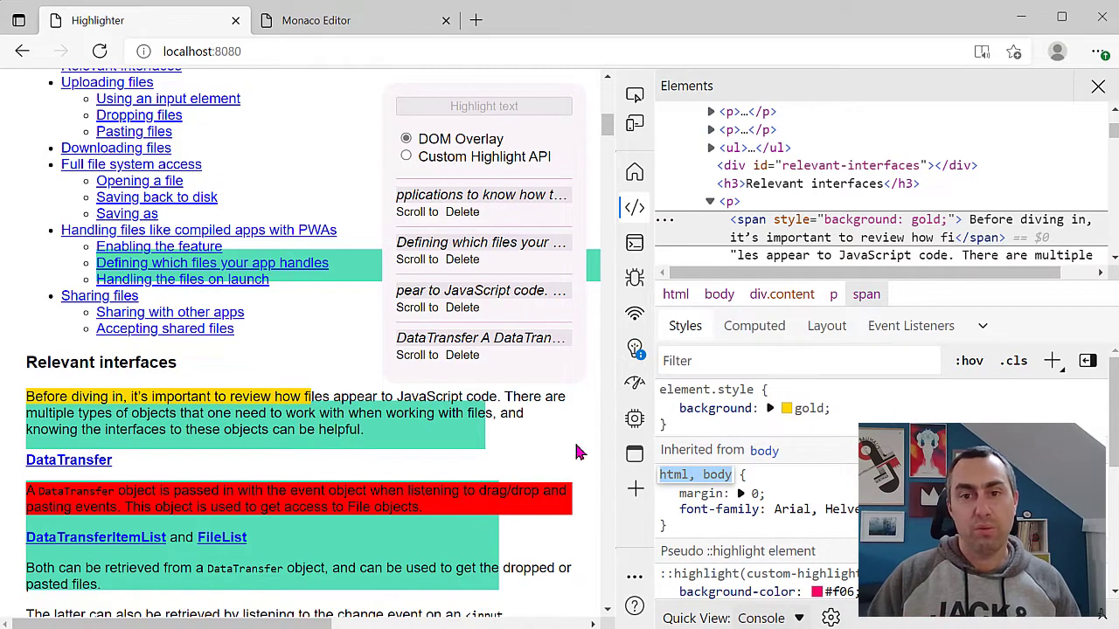
pyautogui.moveTo(601, 453); pyautogui.dragTo(245, 450)
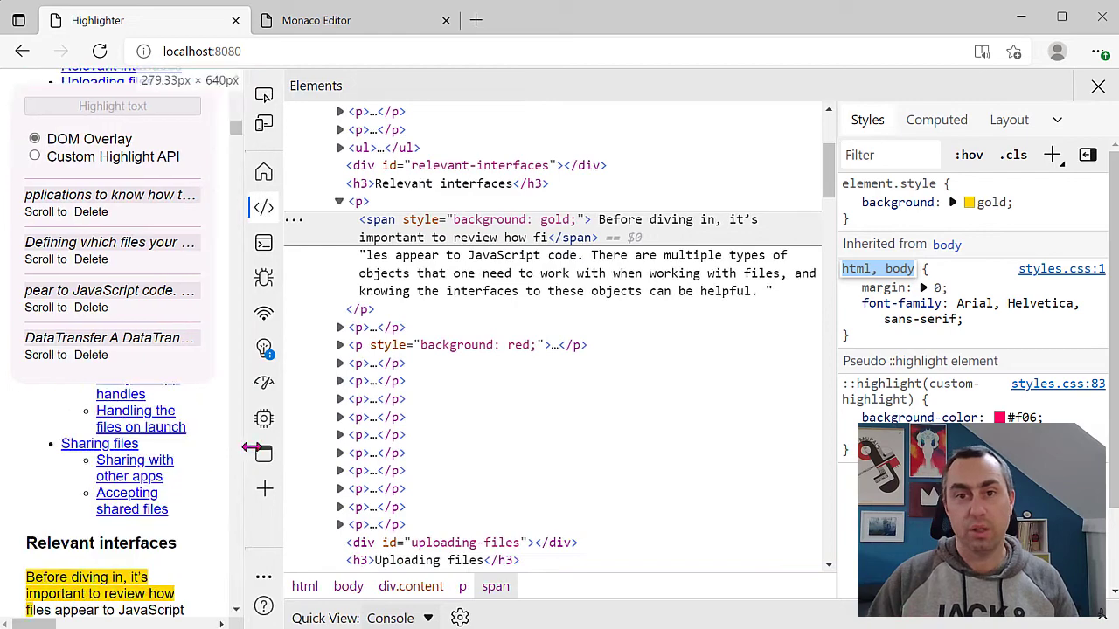
pyautogui.moveTo(715, 408)
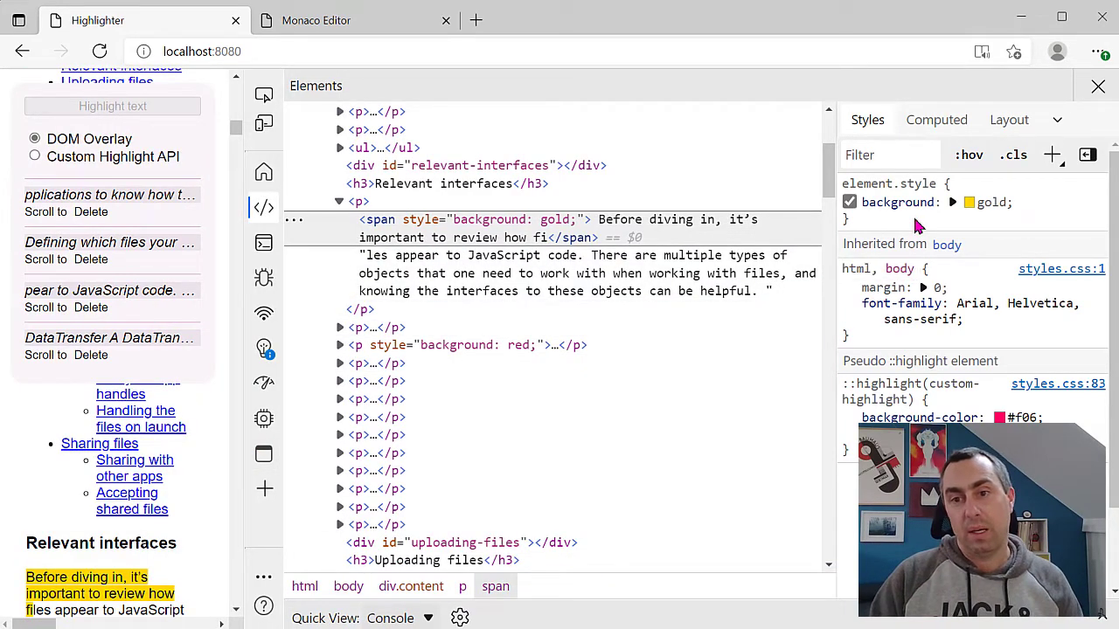
# Add 'color: red' to the span's inline style and remove the leftover empty style row
pyautogui.click(916, 226)
pyautogui.write('co')
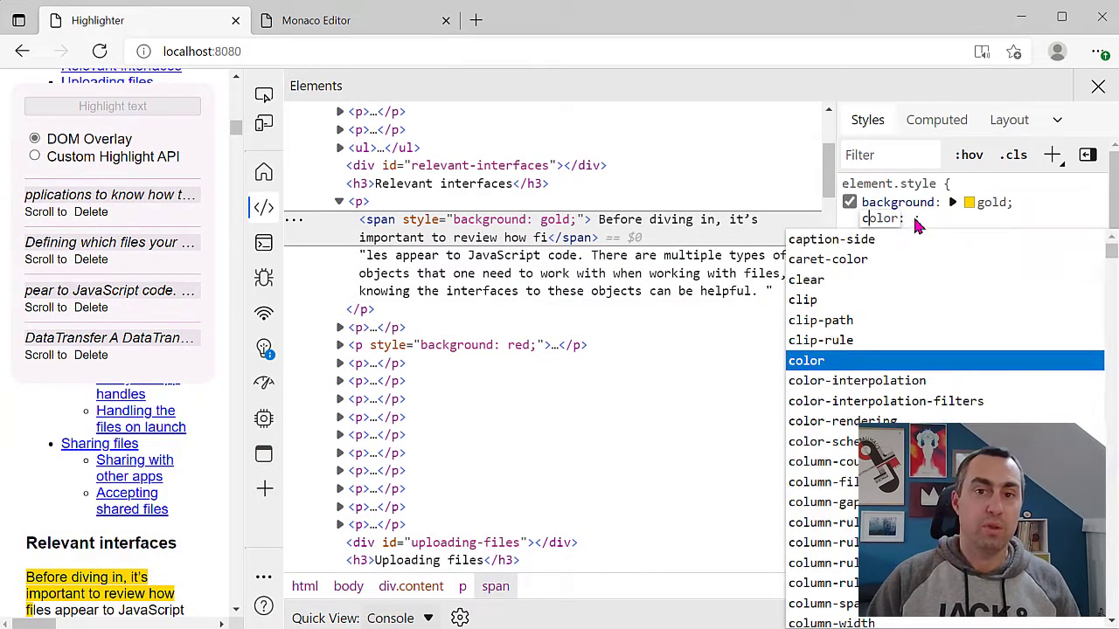
pyautogui.write('lor: red;')
pyautogui.press('Return')
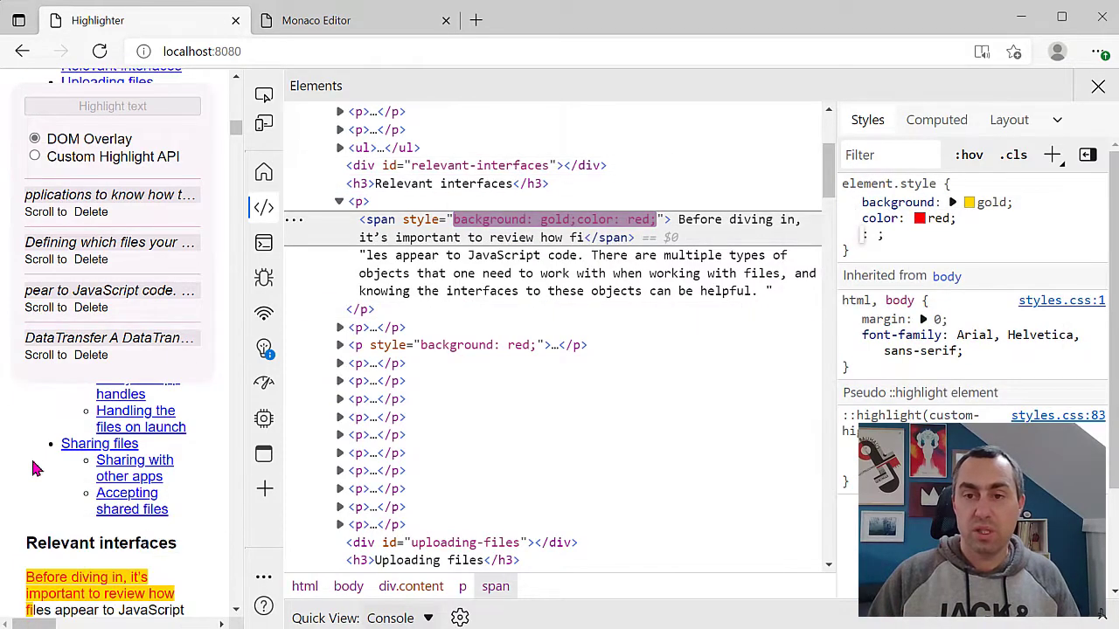
pyautogui.scroll(-1, 87, 472)
pyautogui.scroll(-1, 92, 503)
pyautogui.scroll(1, 79, 498)
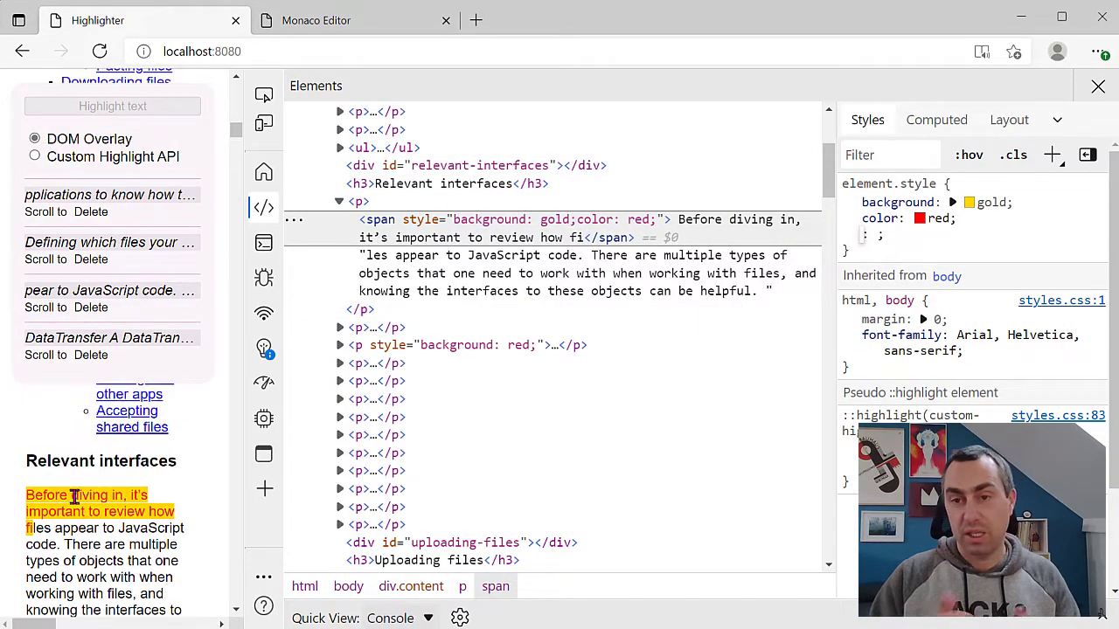
pyautogui.click(125, 538)
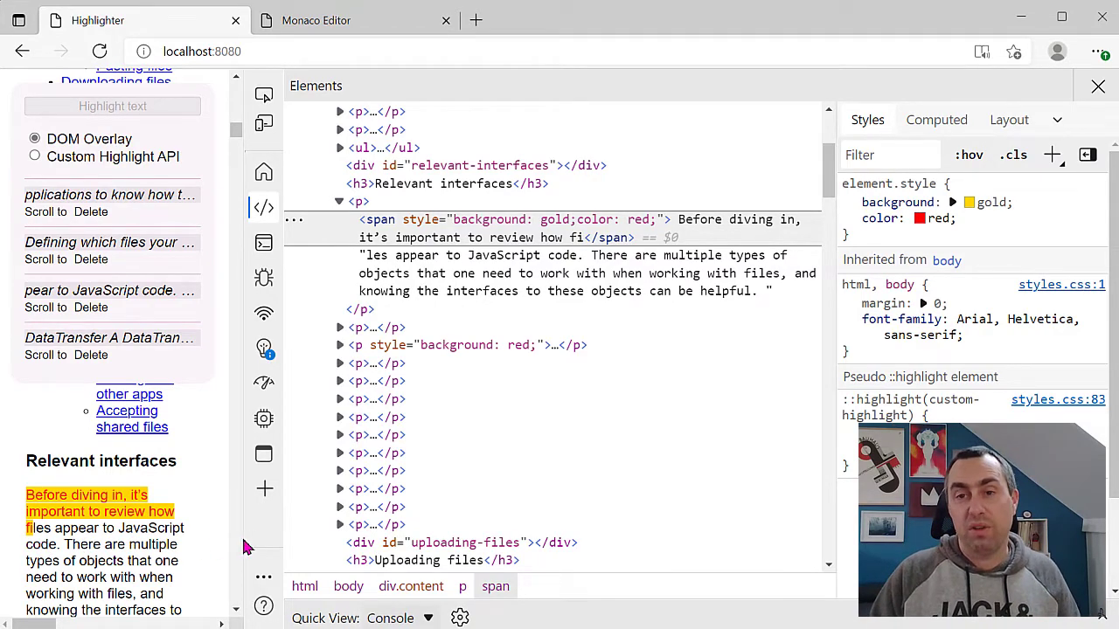
pyautogui.moveTo(304, 540); pyautogui.dragTo(575, 489)
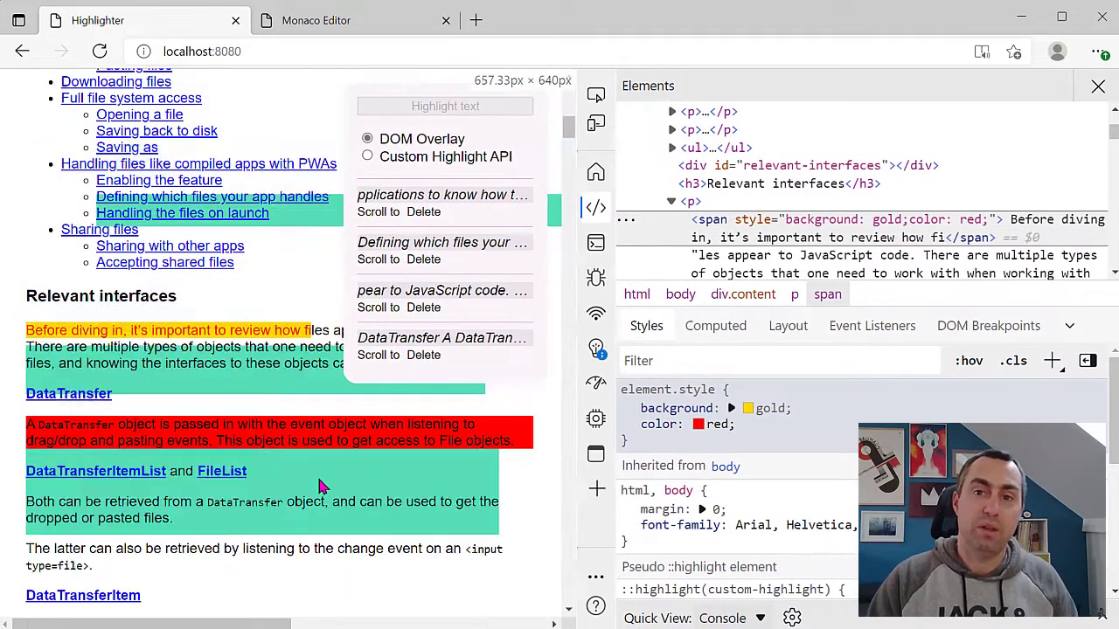
# Inspect the FileSystemFileHandle code element, show DOM Breakpoints, and enlarge the element tree
pyautogui.scroll(-2, 317, 466)
pyautogui.scroll(-1, 350, 350)
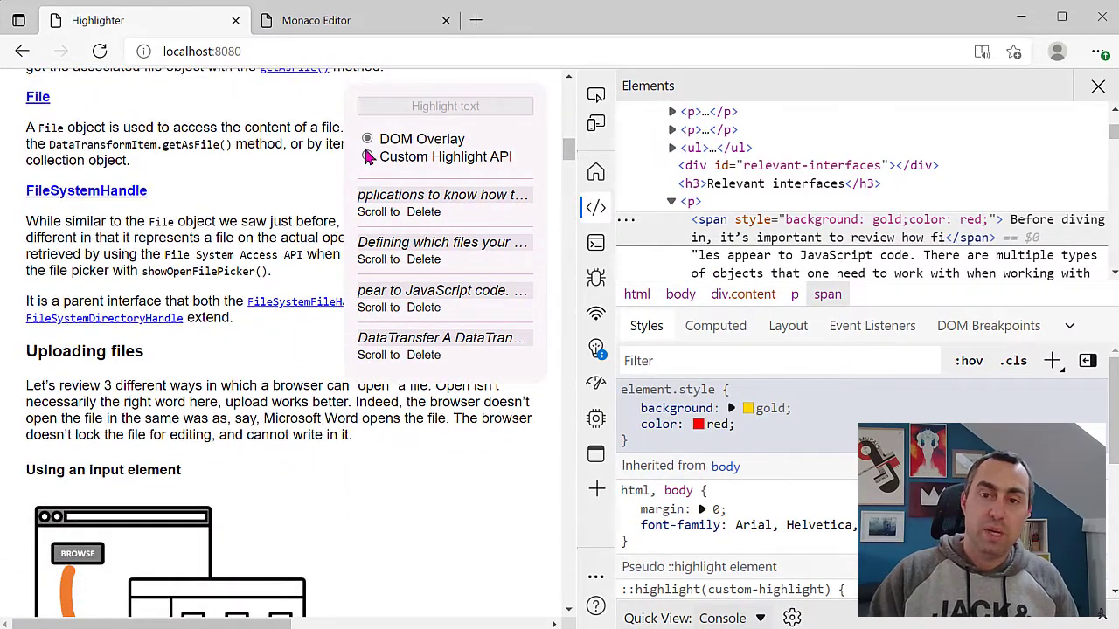
pyautogui.click(596, 92)
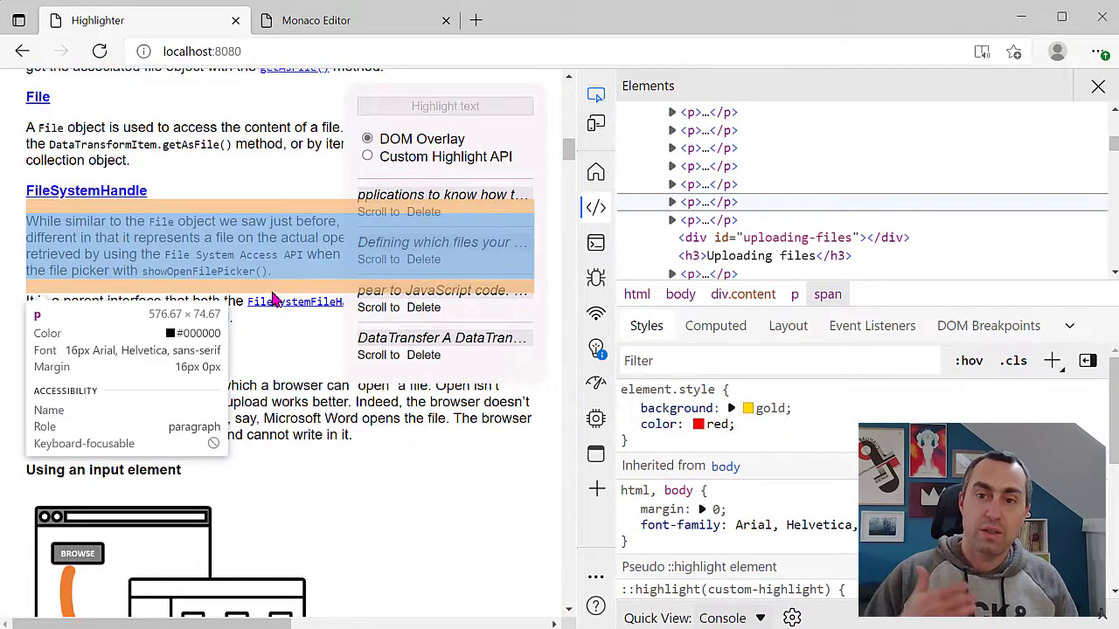
pyautogui.click(273, 305)
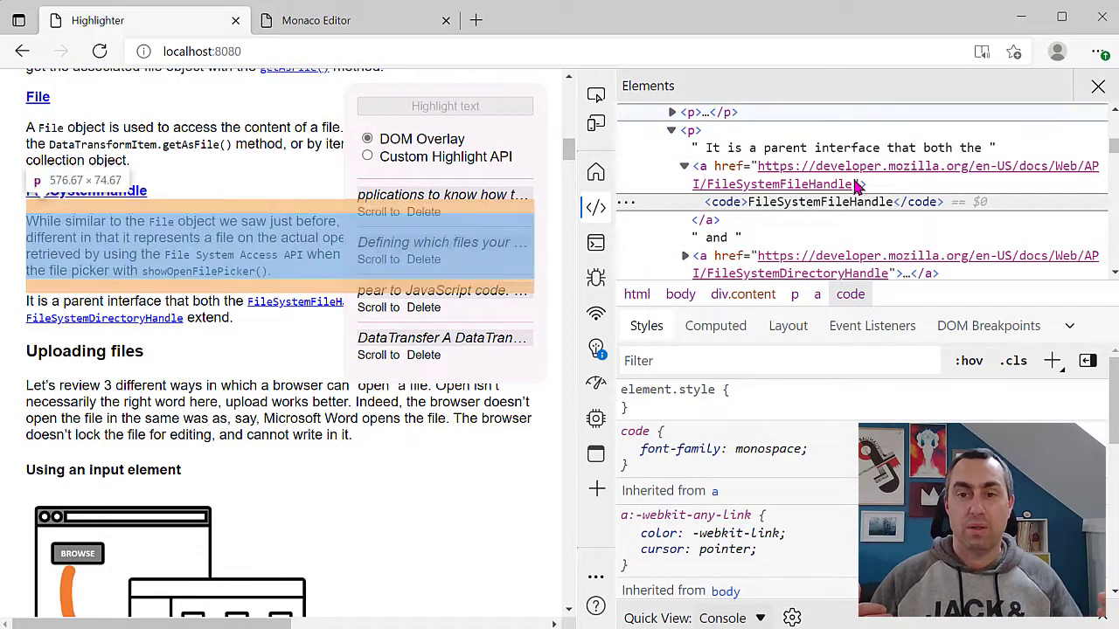
pyautogui.click(969, 324)
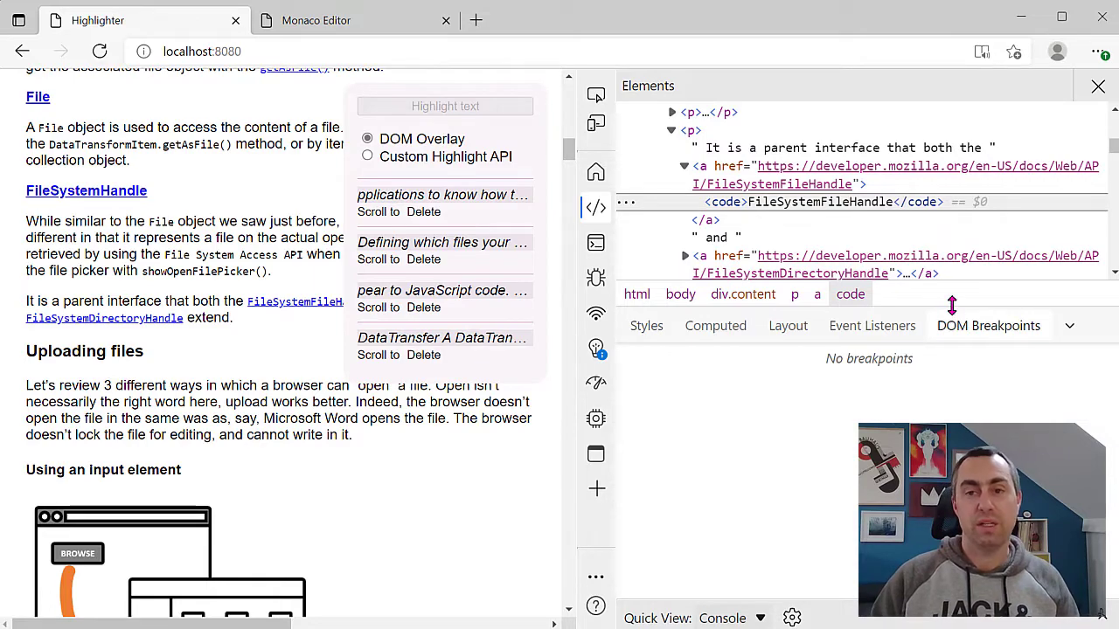
pyautogui.moveTo(952, 302); pyautogui.dragTo(953, 533)
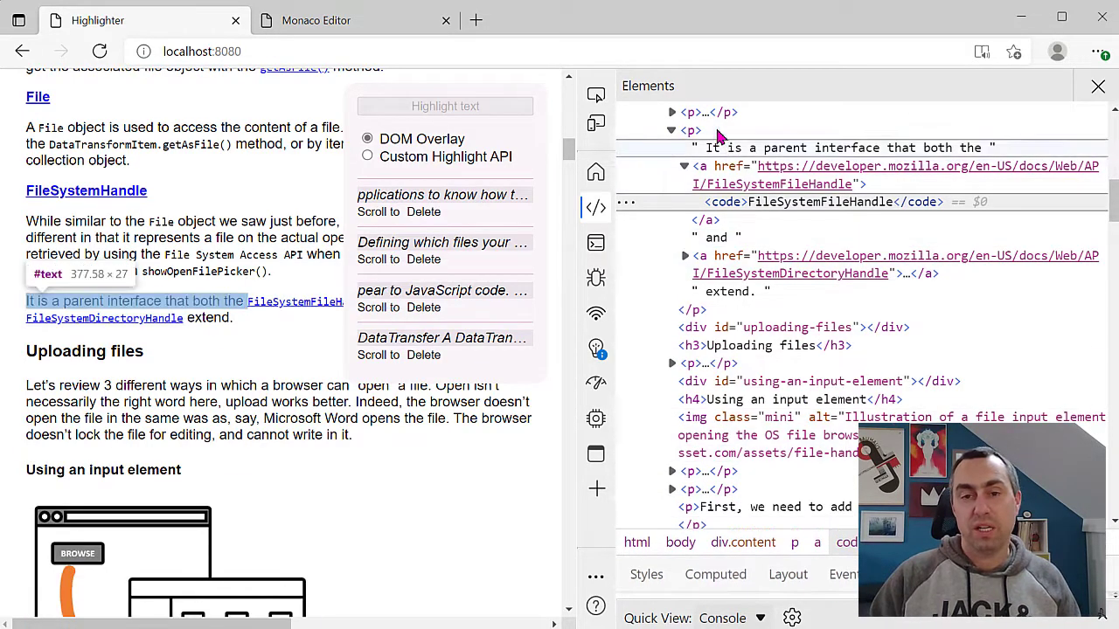
pyautogui.moveTo(66, 254); pyautogui.dragTo(209, 422)
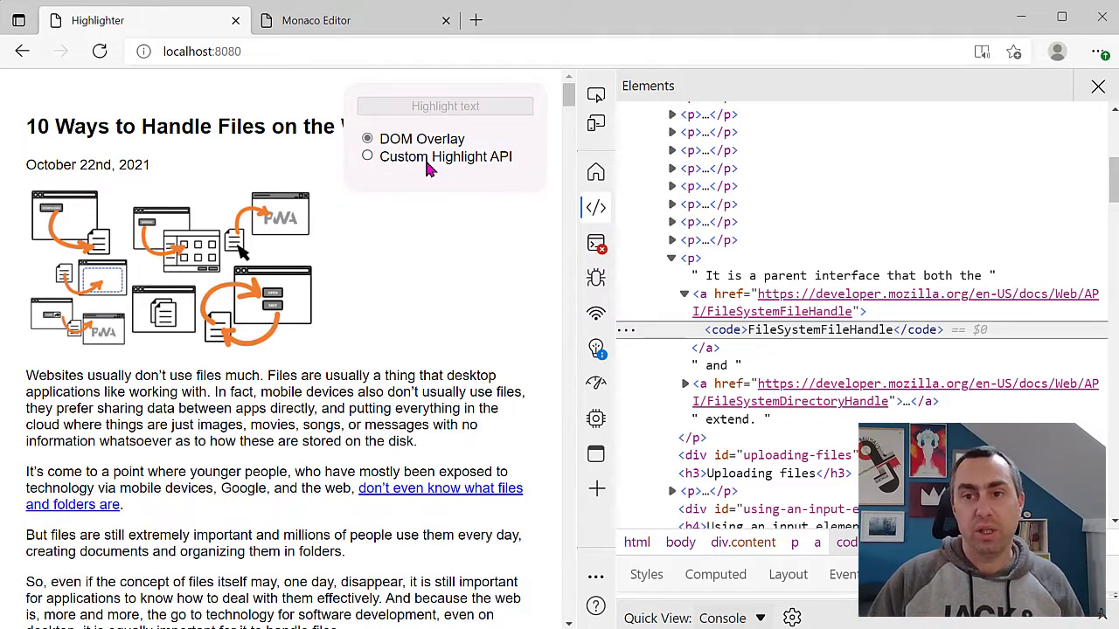
# Switch to Custom Highlight API mode and highlight a passage in the first paragraph
pyautogui.click(407, 164)
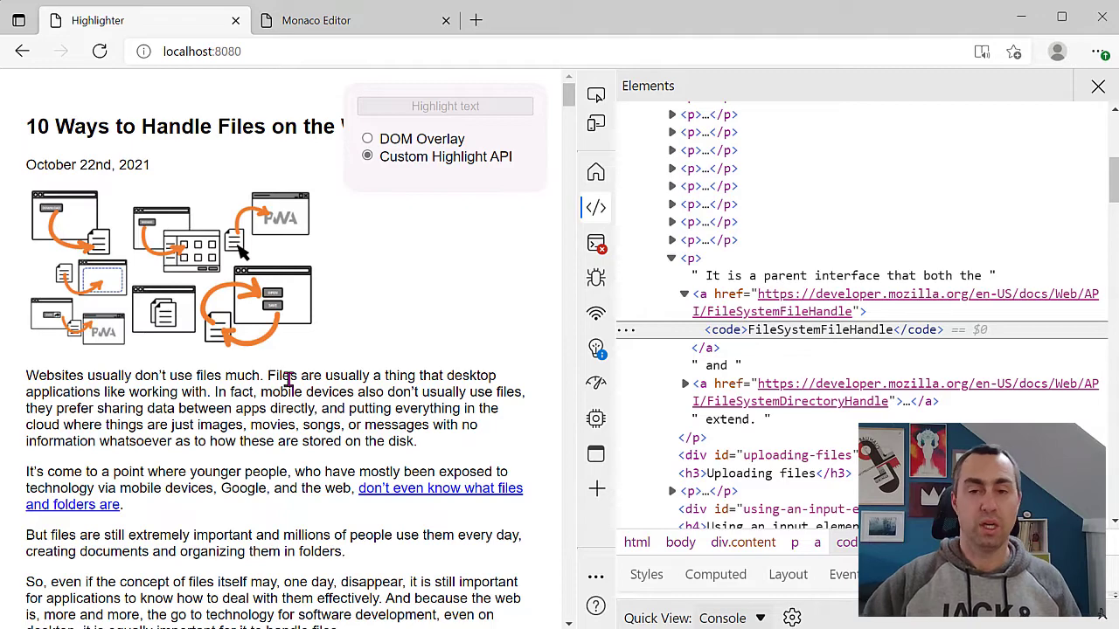
pyautogui.moveTo(289, 378); pyautogui.dragTo(298, 442)
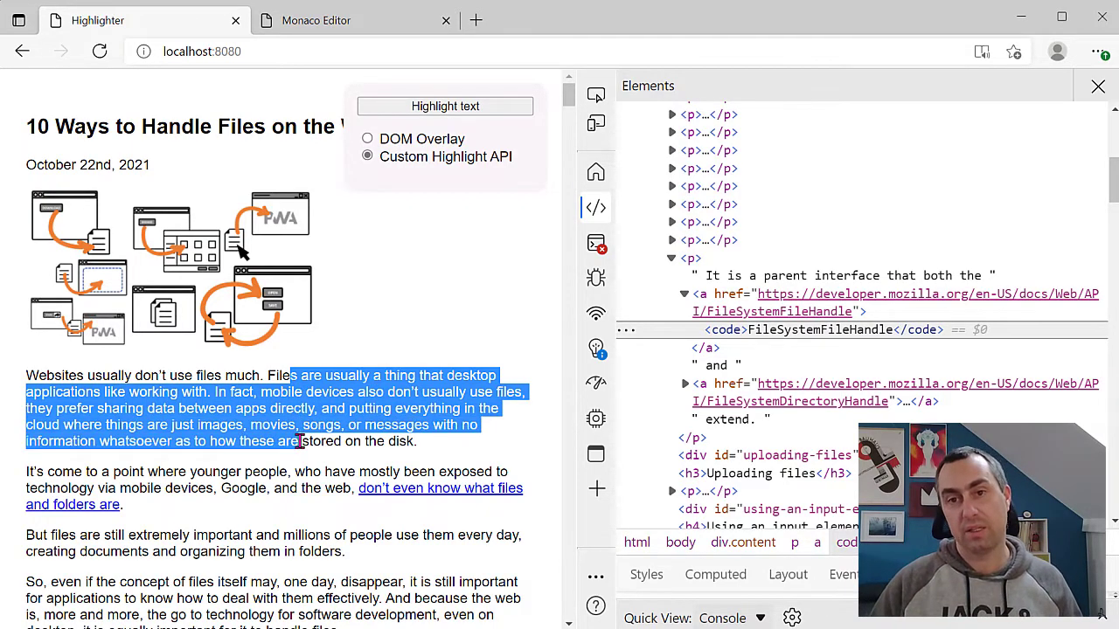
pyautogui.click(432, 107)
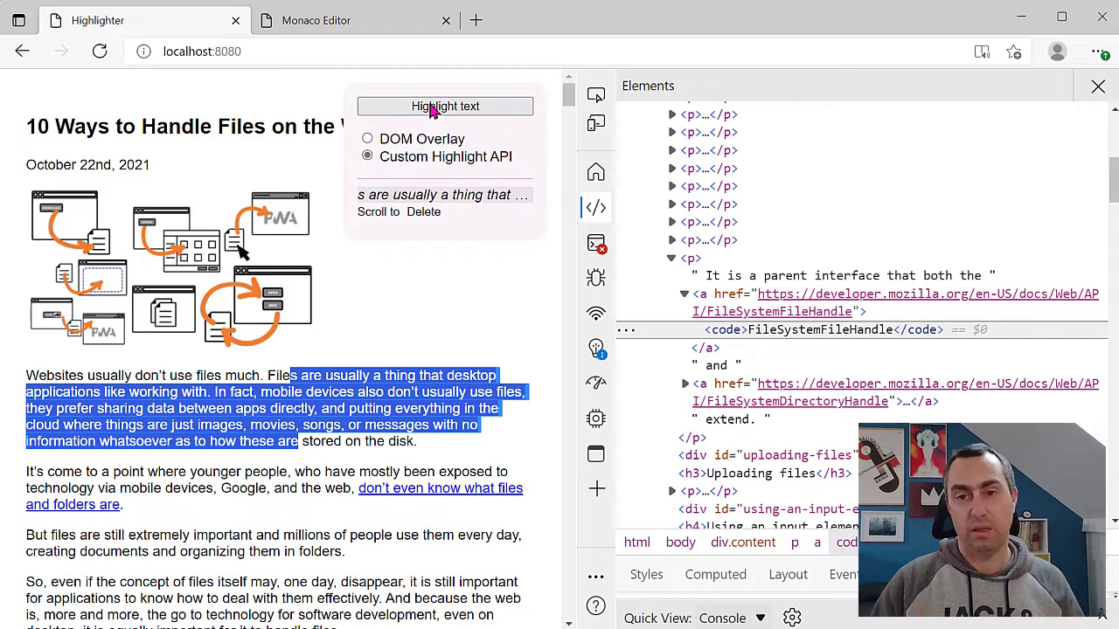
pyautogui.click(433, 290)
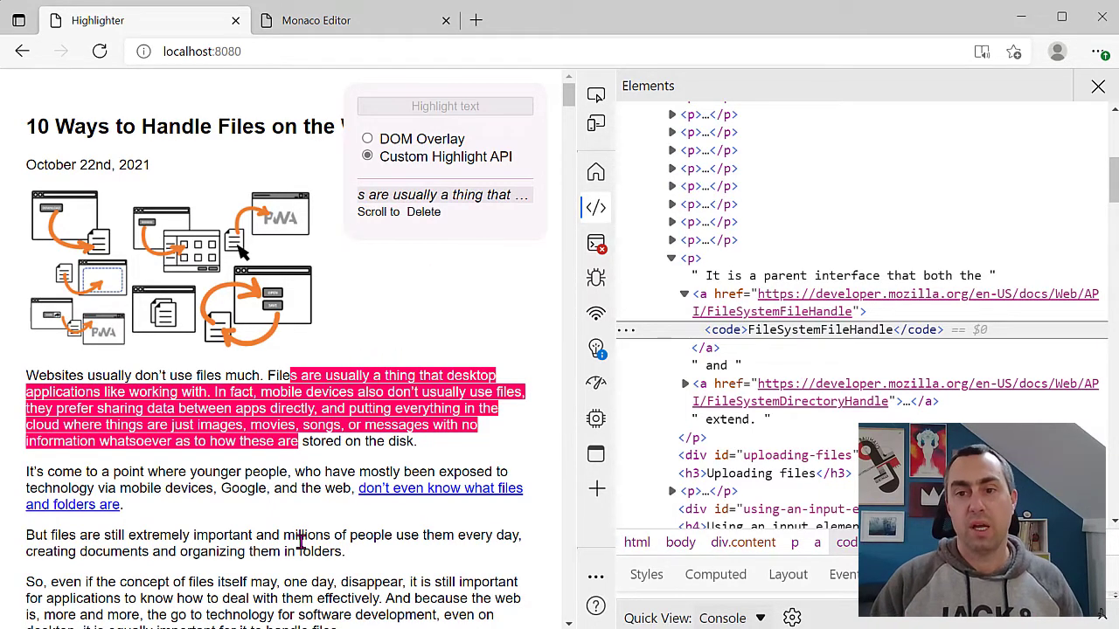
# Save a second highlight across the next two paragraphs and a third further down
pyautogui.moveTo(300, 541); pyautogui.dragTo(258, 490)
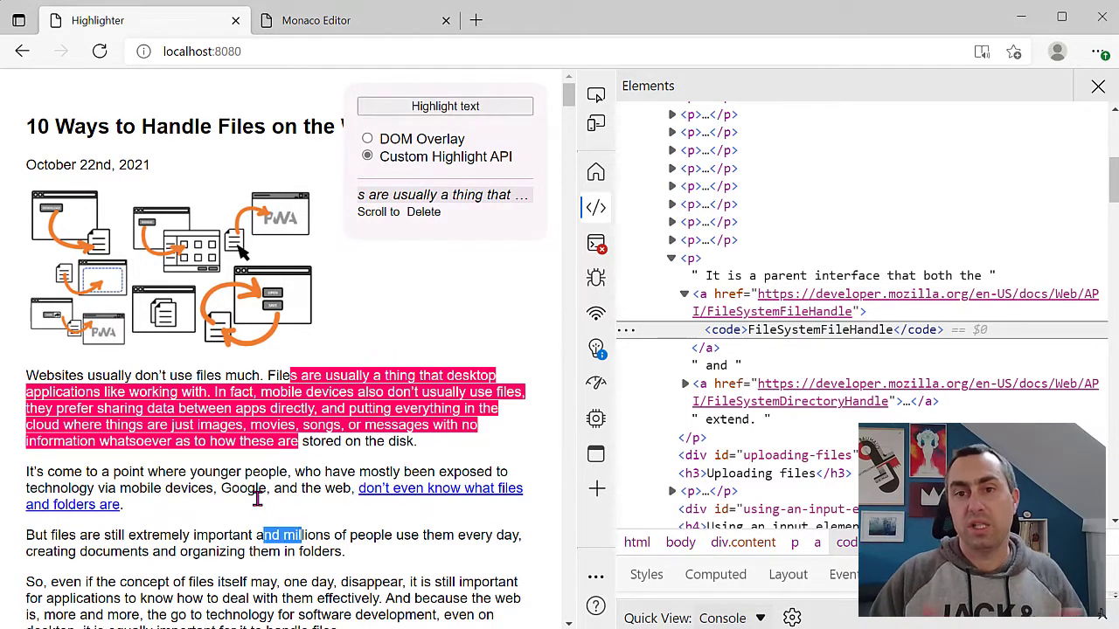
pyautogui.click(423, 112)
pyautogui.click(437, 564)
pyautogui.scroll(-1, 428, 546)
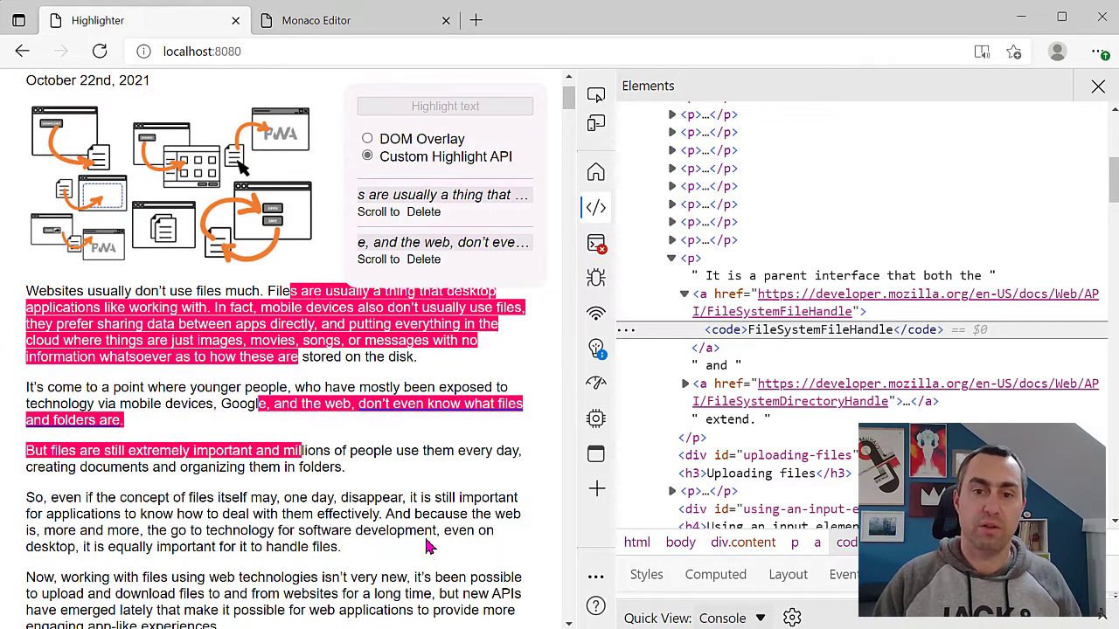
pyautogui.scroll(-1, 428, 546)
pyautogui.moveTo(250, 588); pyautogui.dragTo(229, 499)
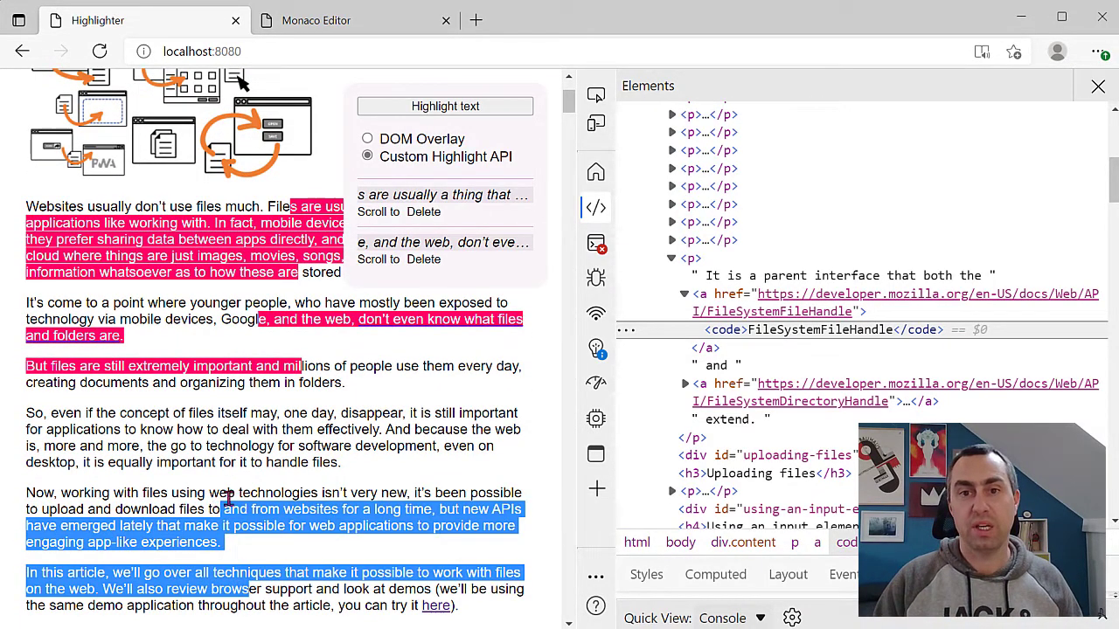
pyautogui.click(441, 112)
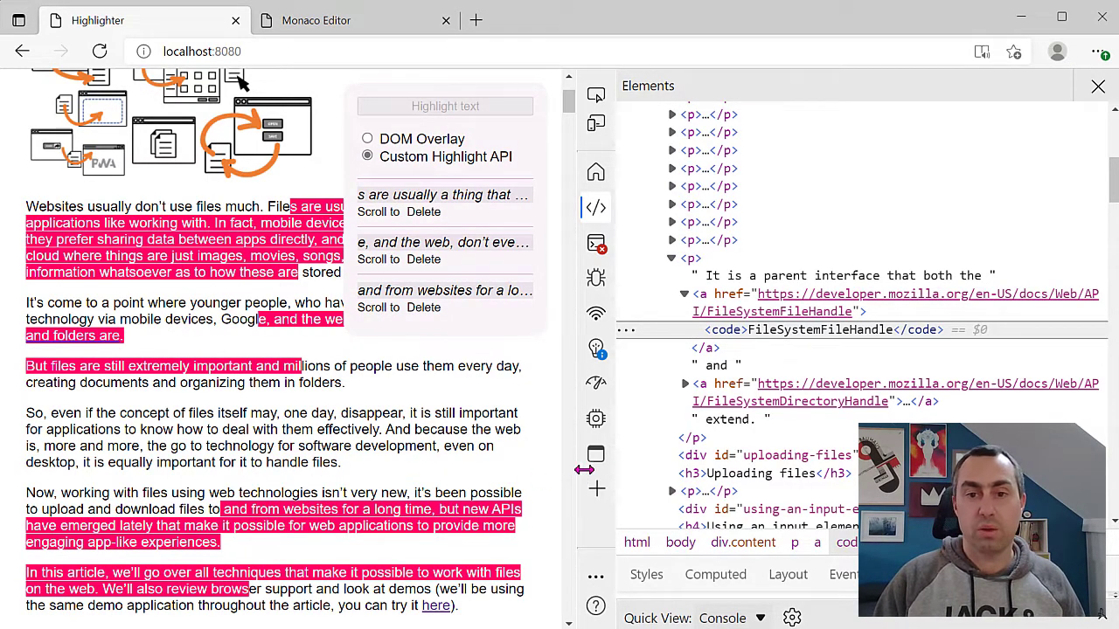
# Widen the article page and highlight the Uploading files list items
pyautogui.moveTo(584, 469)
pyautogui.mouseDown()
pyautogui.moveTo(878, 469)
pyautogui.moveTo(623, 457)
pyautogui.mouseUp()
pyautogui.scroll(-4, 306, 441)
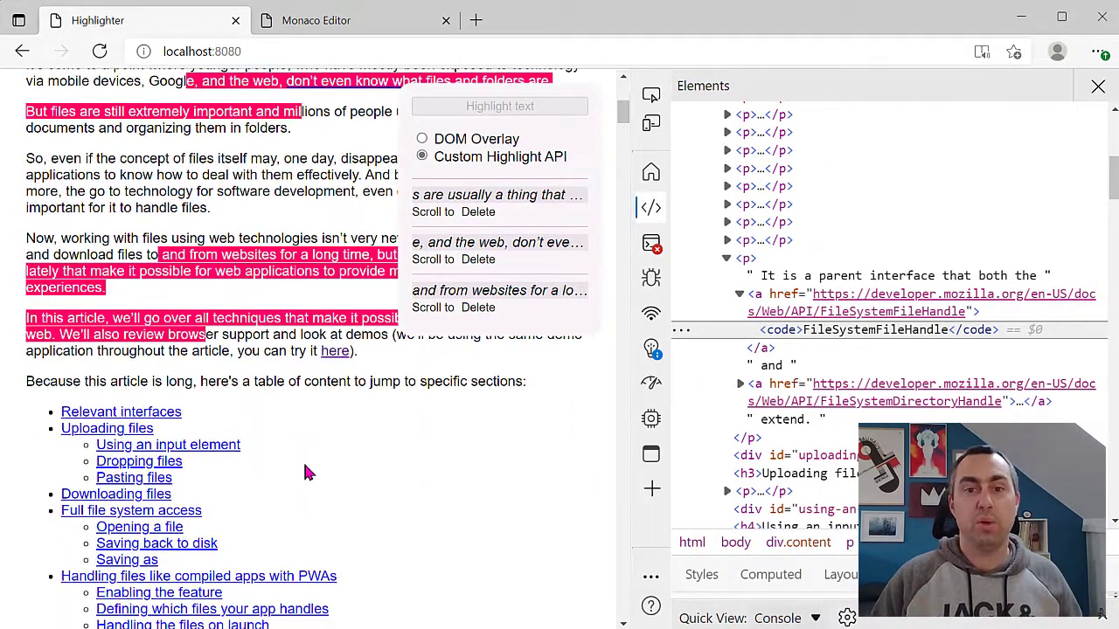
pyautogui.moveTo(305, 469); pyautogui.dragTo(231, 439)
pyautogui.click(503, 106)
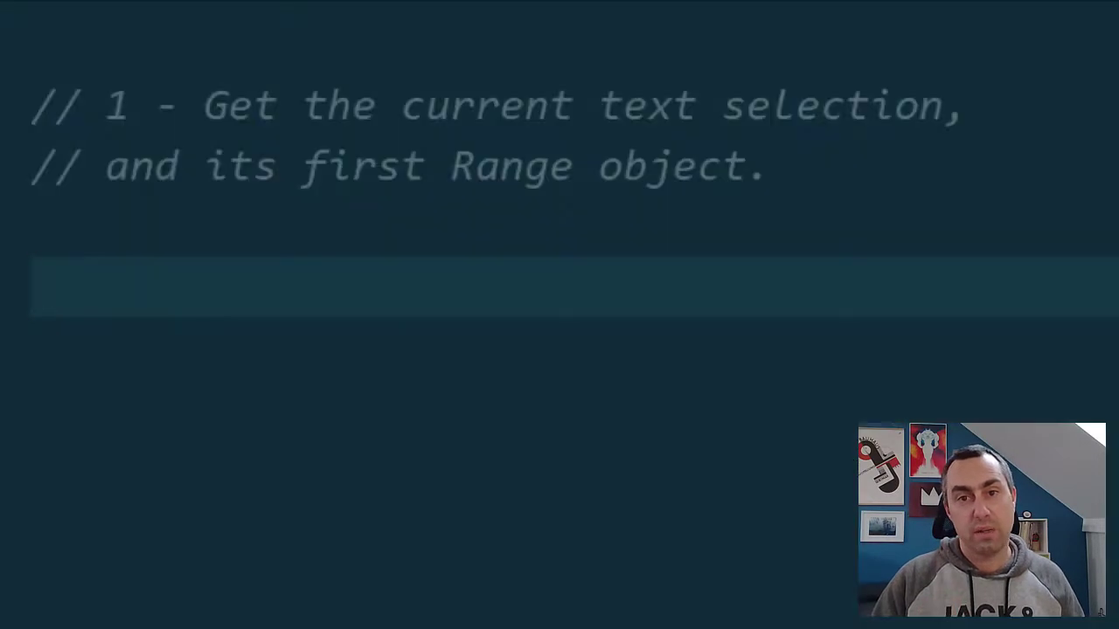
# Write code getting the selection range, adding ranges to a new Highlight, and registering 'my-custom-highlight'
pyautogui.write('const sel')
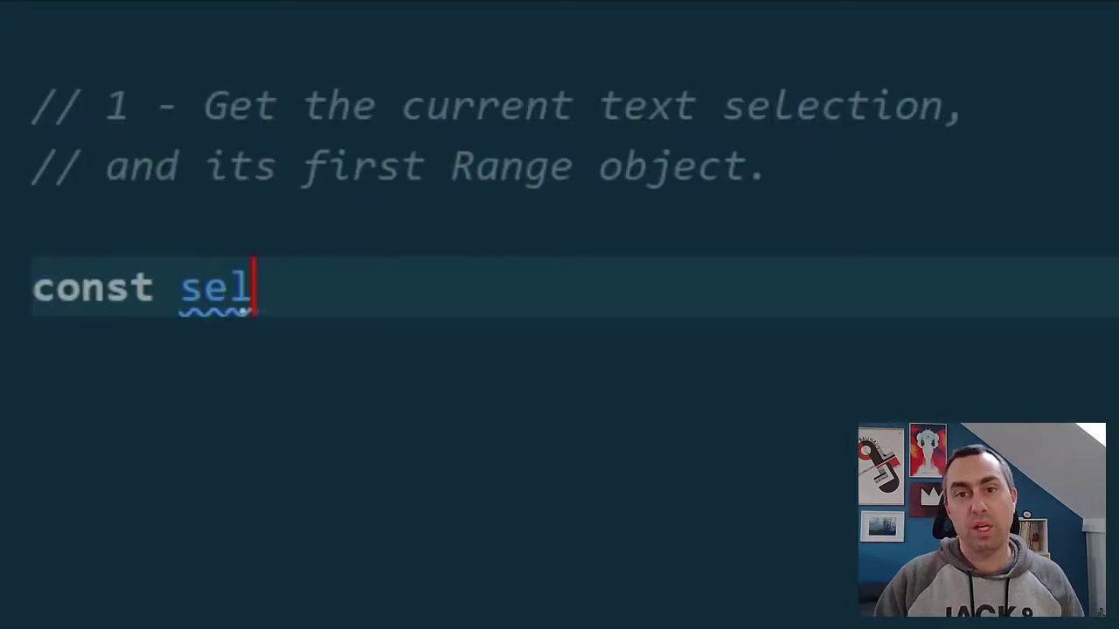
pyautogui.write('ection = document.getSele')
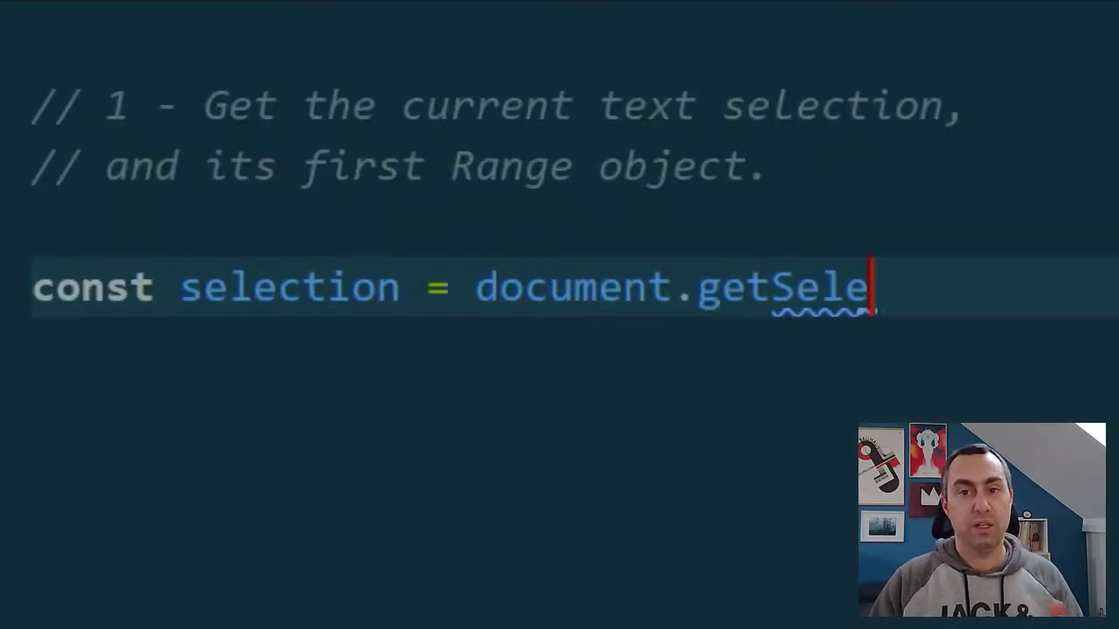
pyautogui.write('ction();')
pyautogui.press('Return')
pyautogui.write('const range = sel')
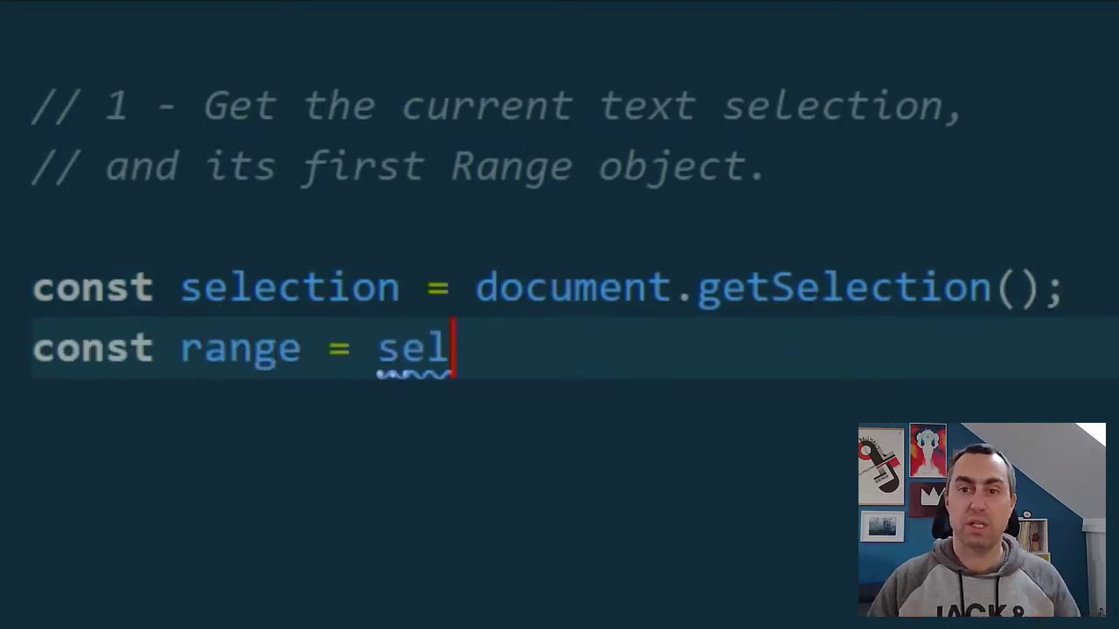
pyautogui.write('ector.getRangeAt(0);')
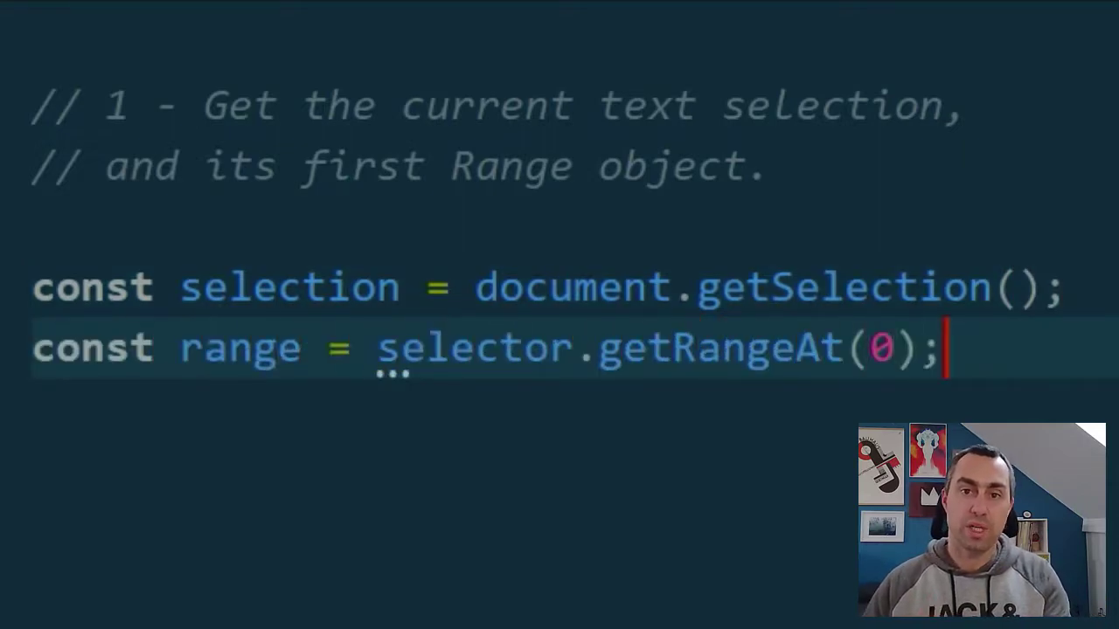
pyautogui.write(' high')
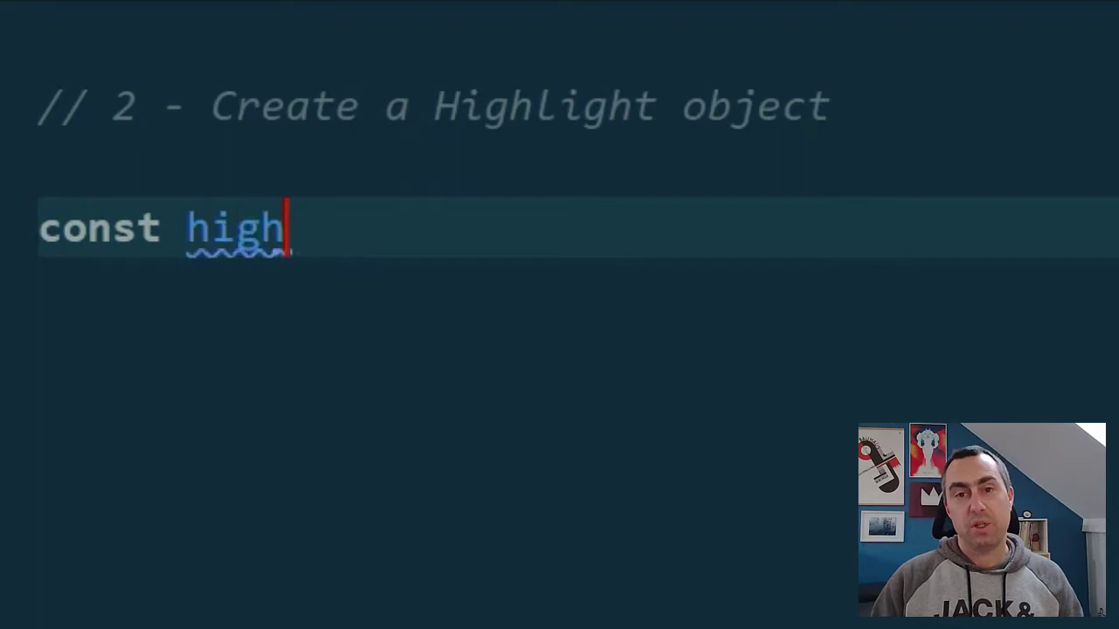
pyautogui.write('light = new Highlight(')
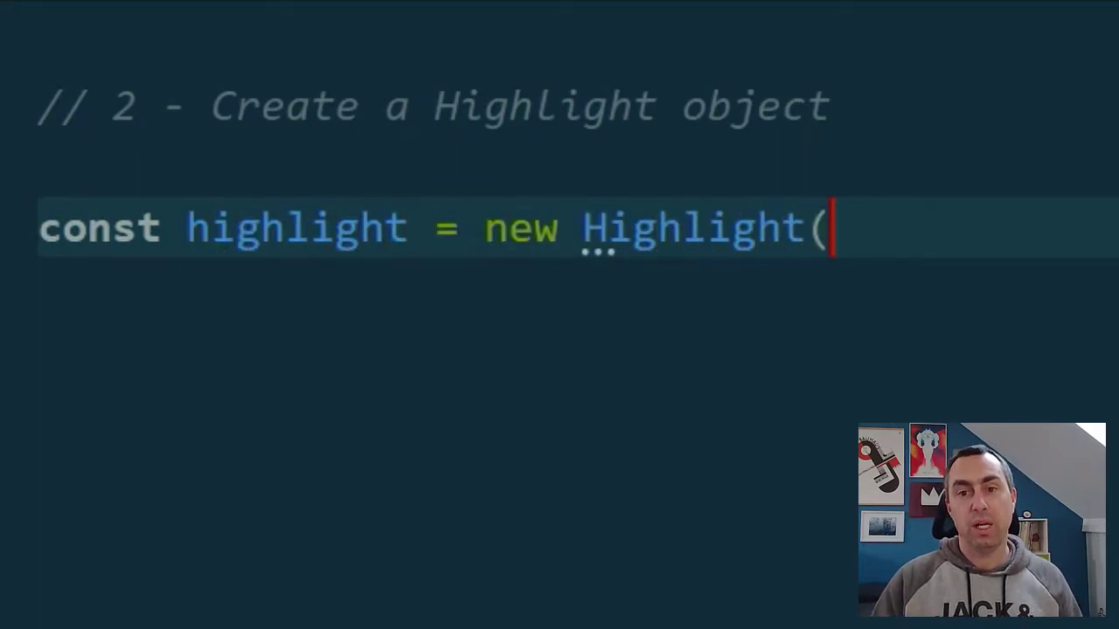
pyautogui.write(');')
pyautogui.press('Return')
pyautogui.write('highlight.add(aRan')
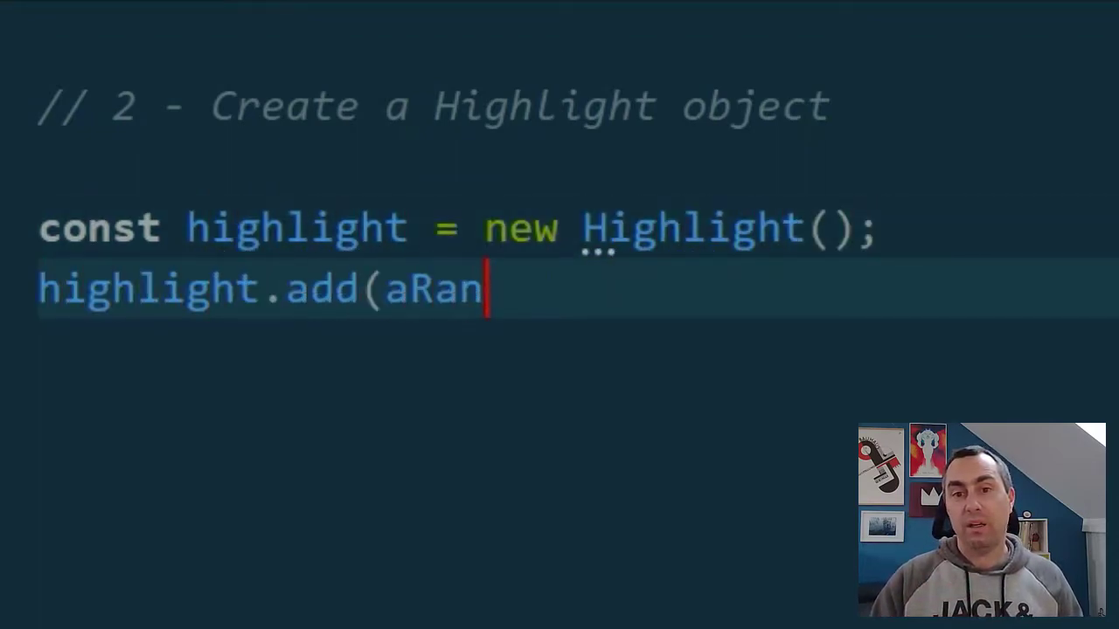
pyautogui.write('ge);')
pyautogui.press('Return')
pyautogui.write('highlight.add(an')
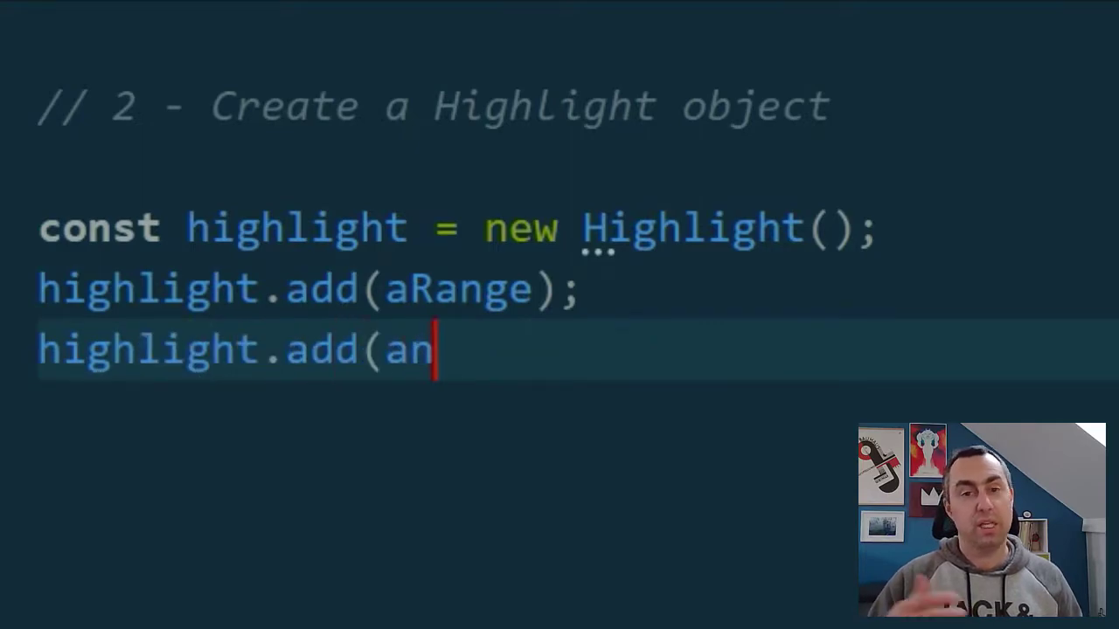
pyautogui.write('otherRange);')
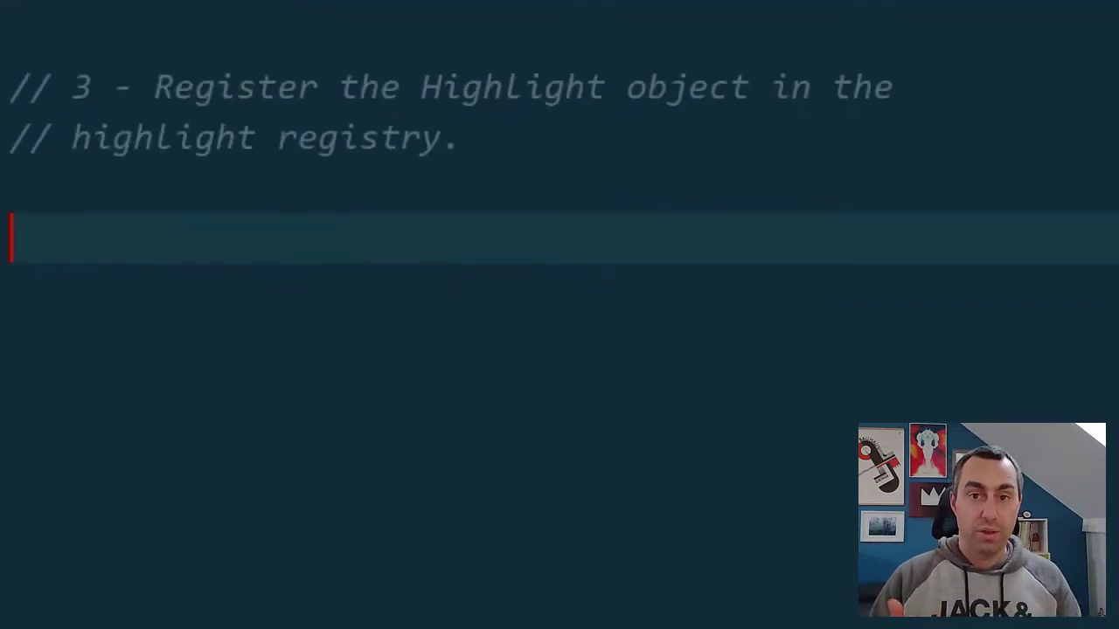
pyautogui.write("CSS.highlights.set('")
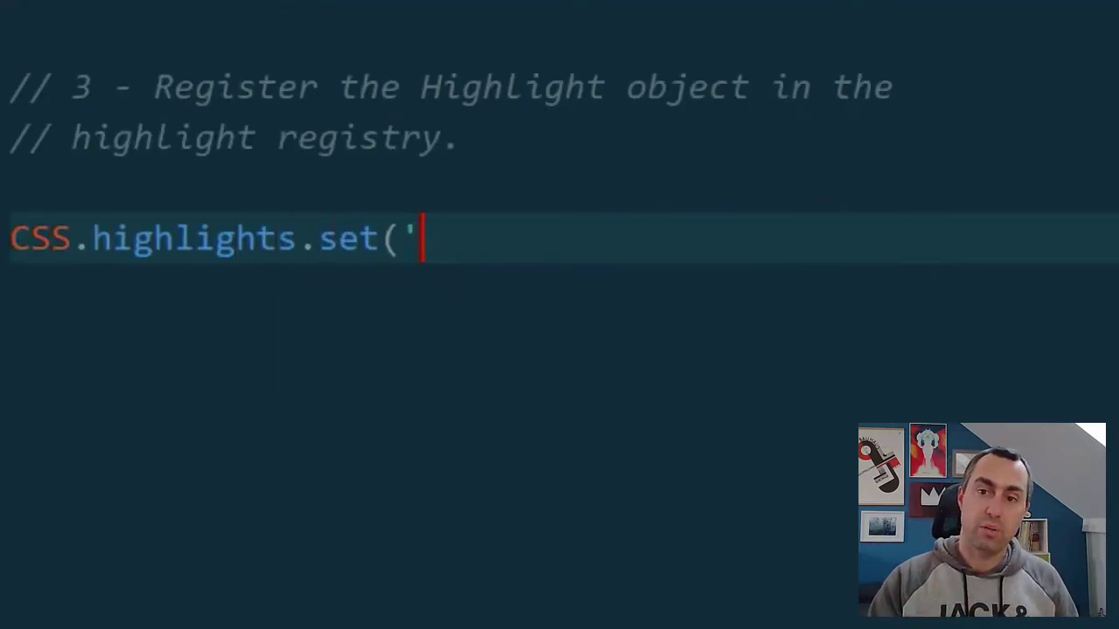
pyautogui.write("my-custom-highlight', ")
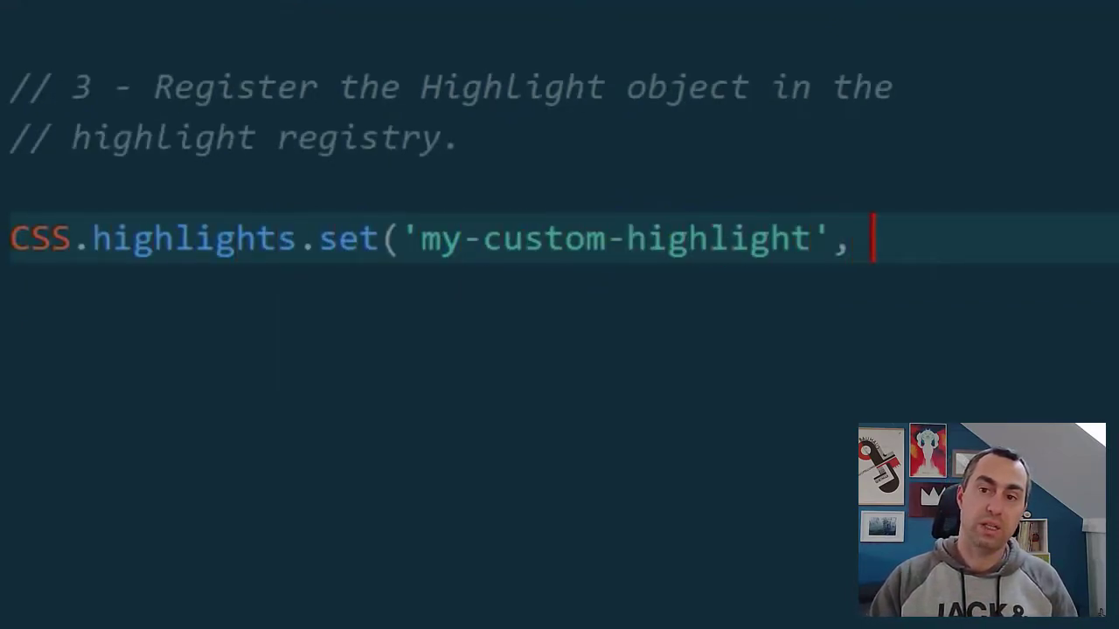
pyautogui.write('highlight);')
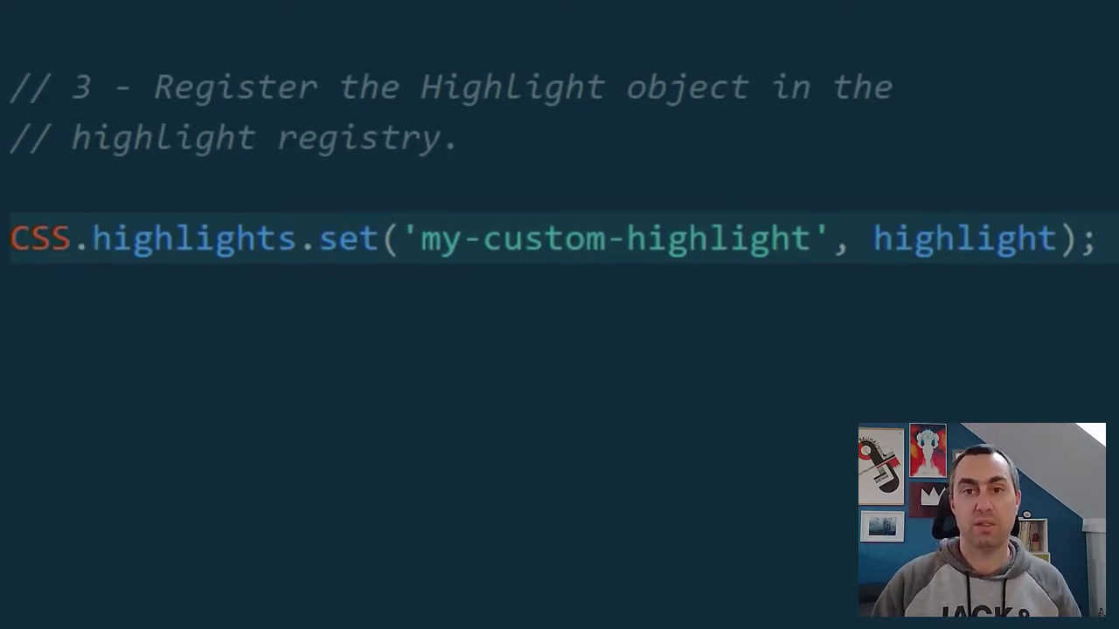
# Add a ::highlight(my-custom-highlight) rule with background-color #f06 and color white
pyautogui.write(':highlight(')
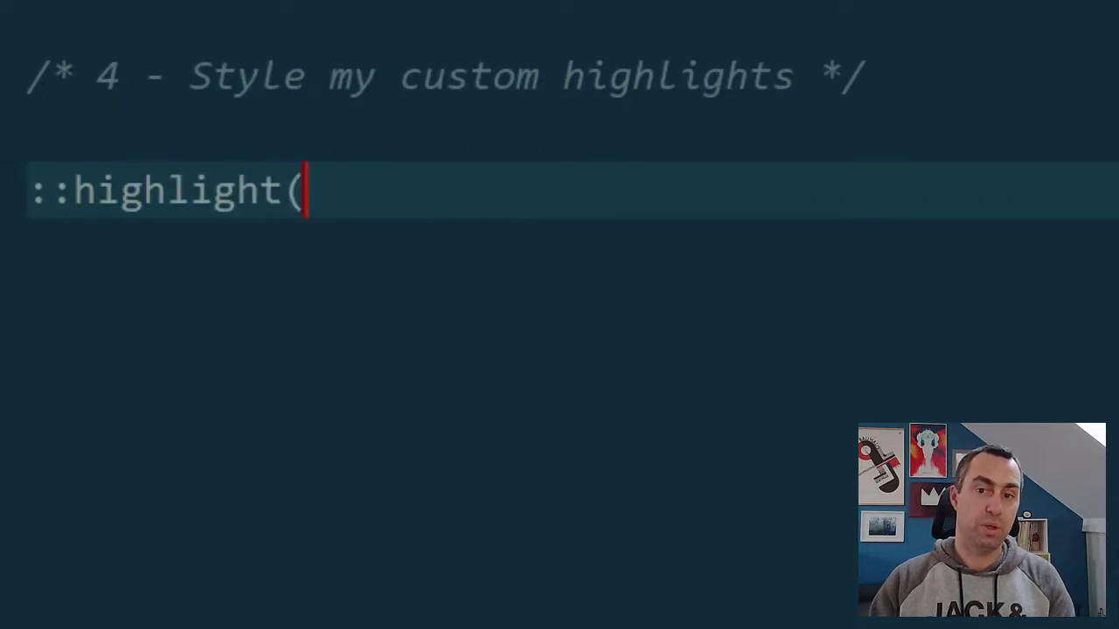
pyautogui.write('my-custom-highlight) {')
pyautogui.press('Return')
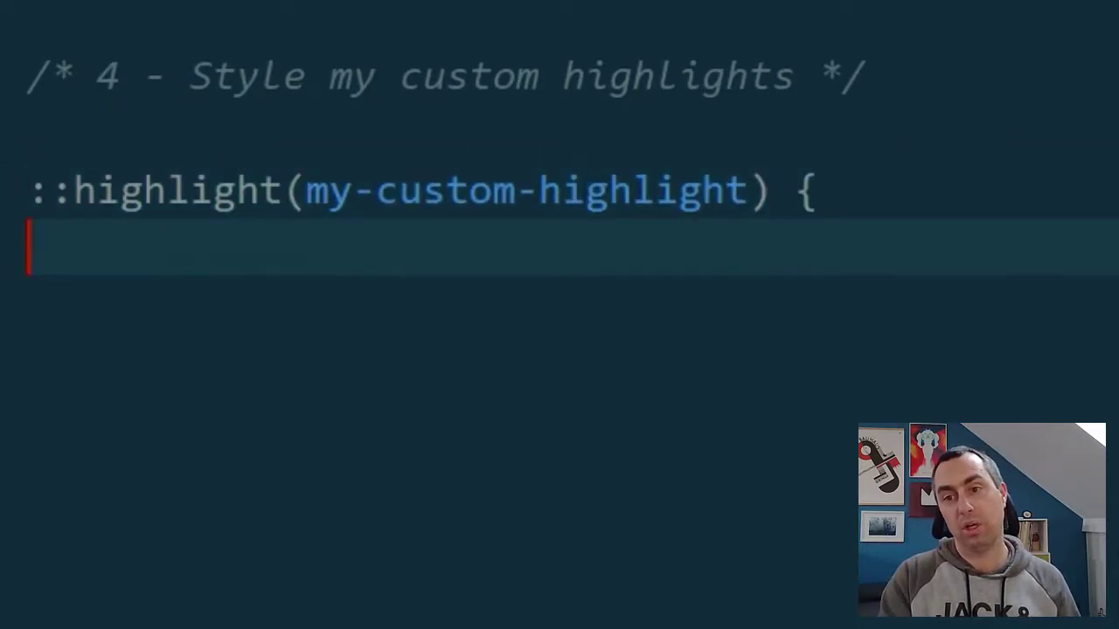
pyautogui.write('background-color: #f')
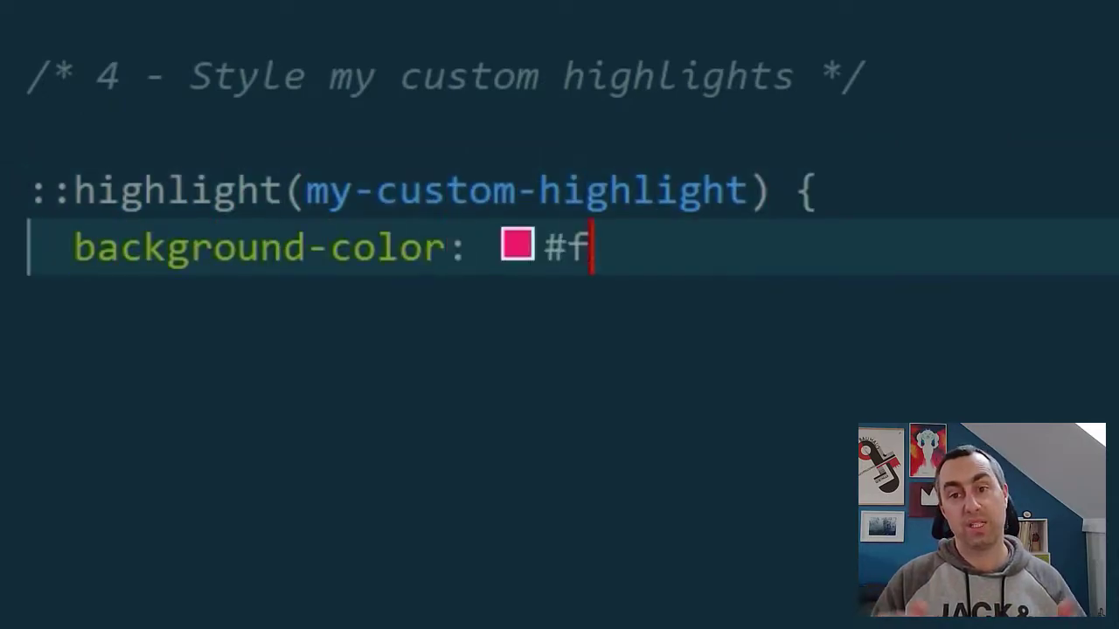
pyautogui.write('06;')
pyautogui.press('Return')
pyautogui.write('color: white;')
pyautogui.press('Return')
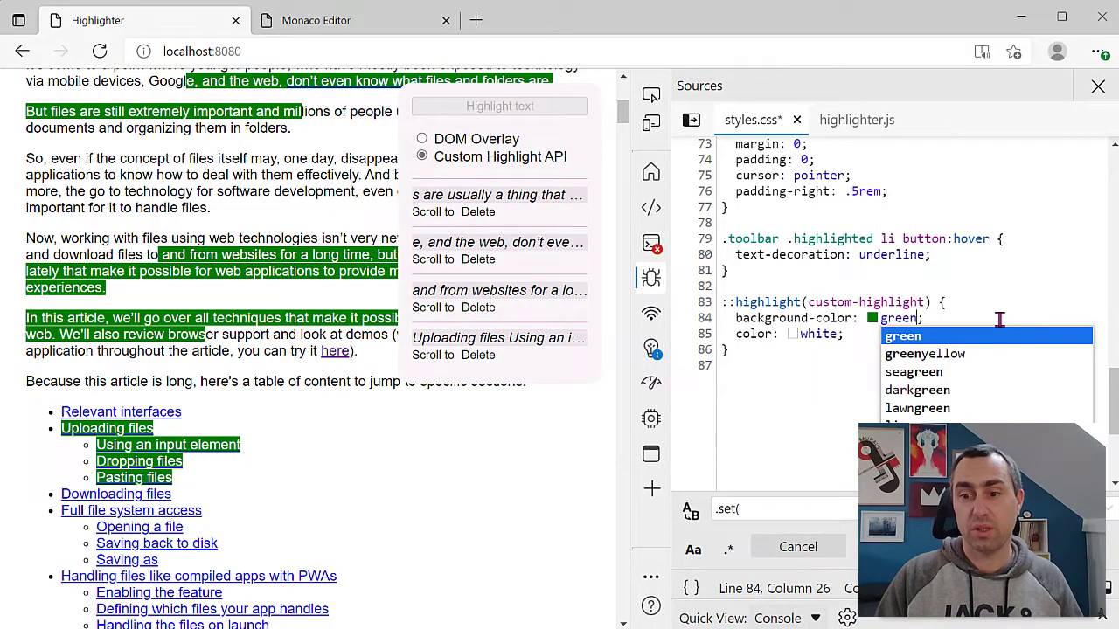
# Change the ::highlight(custom-highlight) background-color from greenyellow to red in styles.css
pyautogui.press('Down')
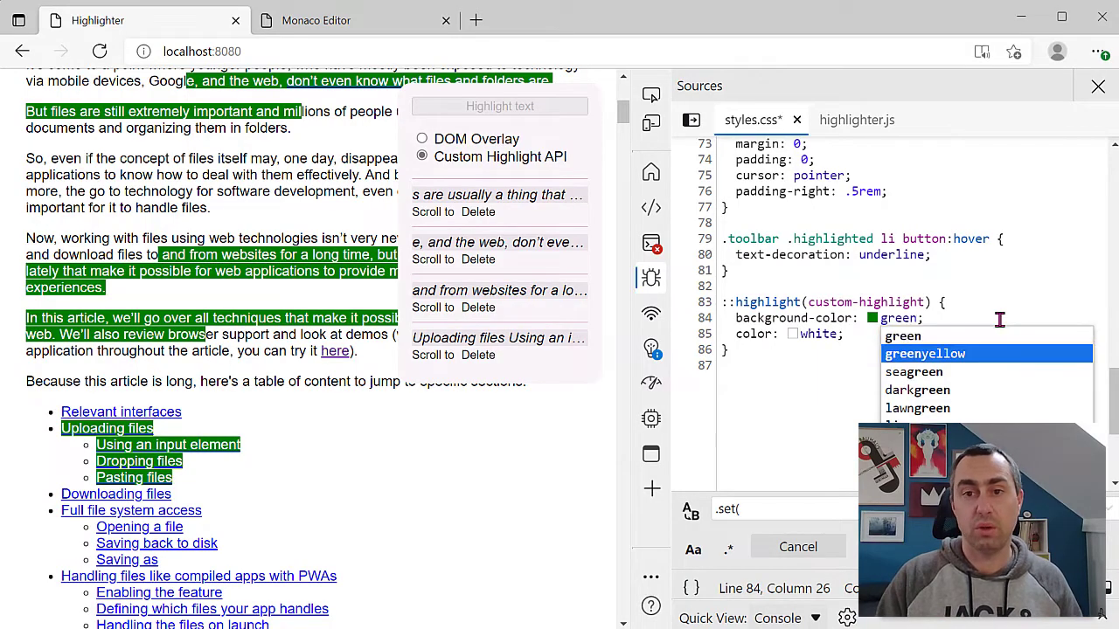
pyautogui.press('Return')
pyautogui.hotkey('ctrl', 'shift', 'Left')
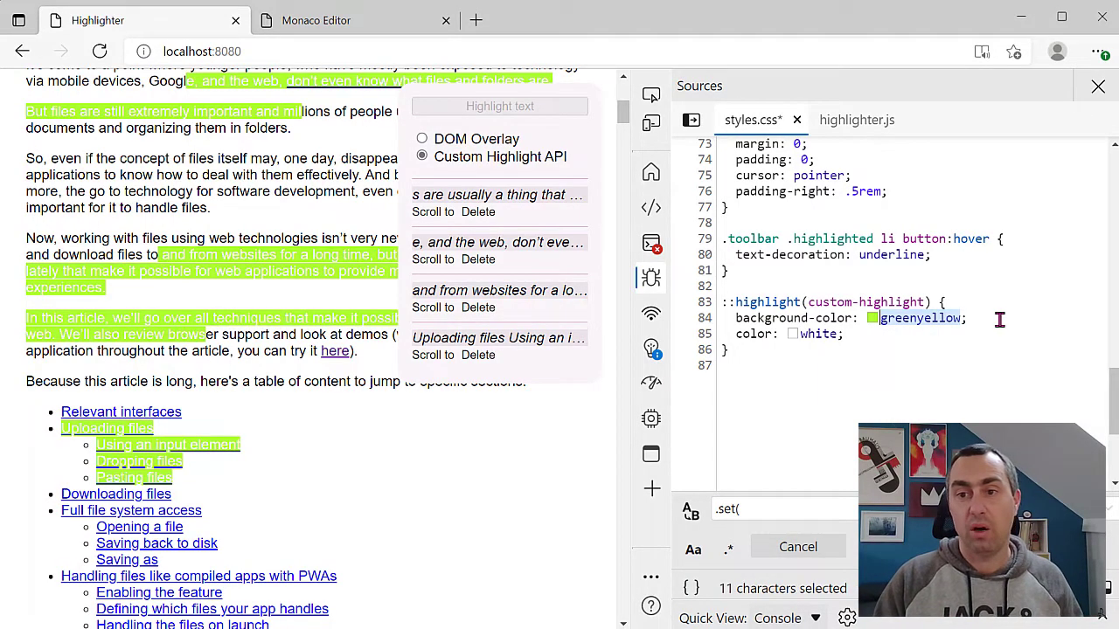
pyautogui.write('red')
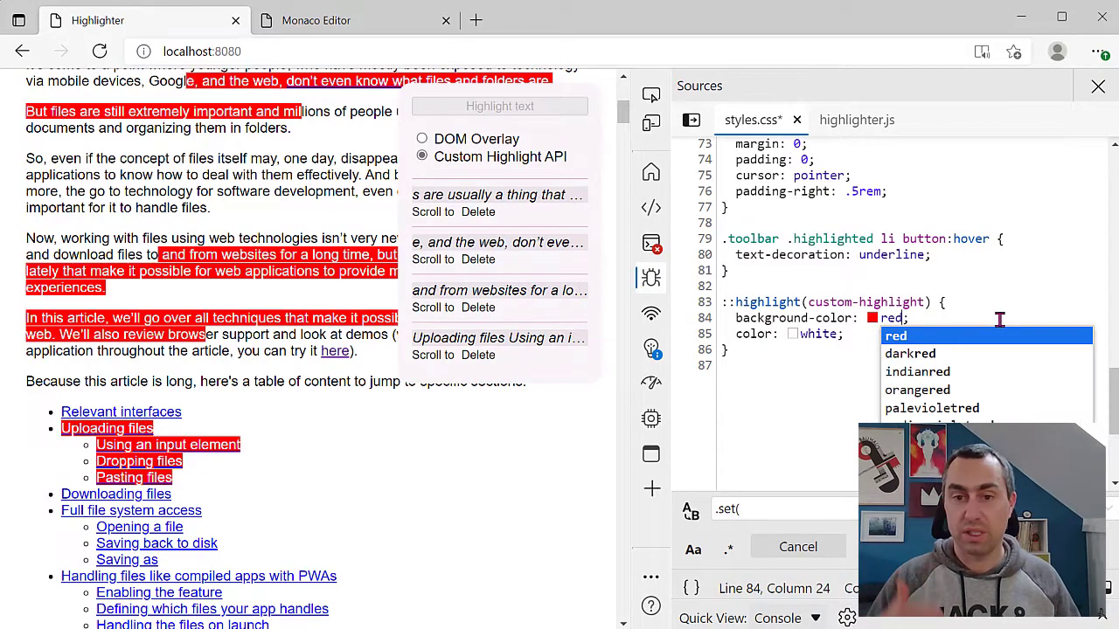
pyautogui.click(983, 284)
# Highlight the later table-of-contents entries in red
pyautogui.scroll(-3, 450, 525)
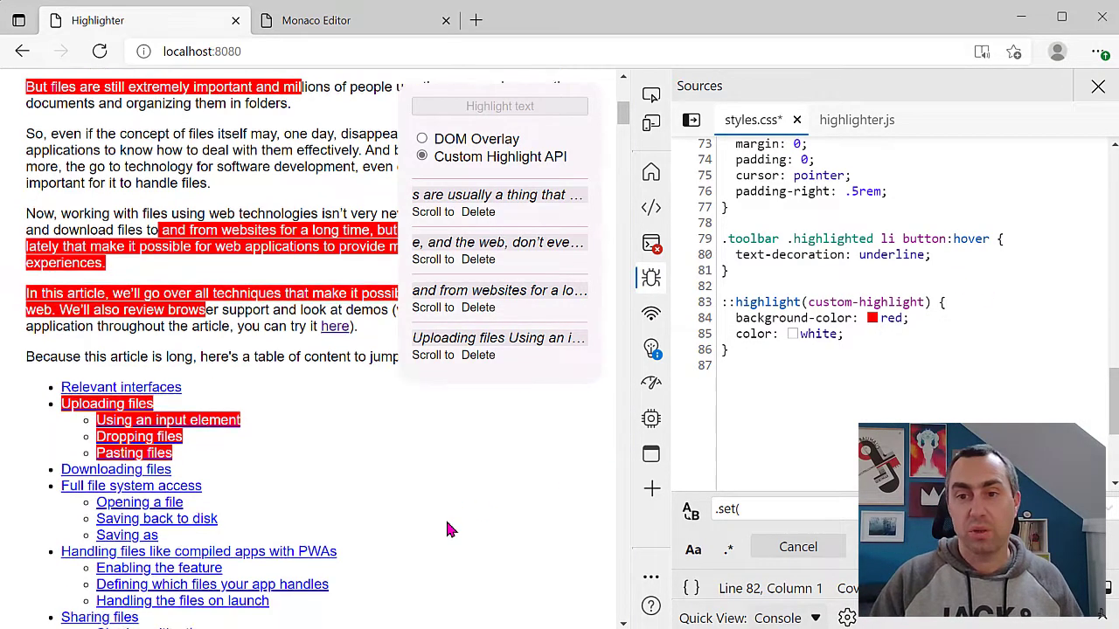
pyautogui.scroll(5, 446, 528)
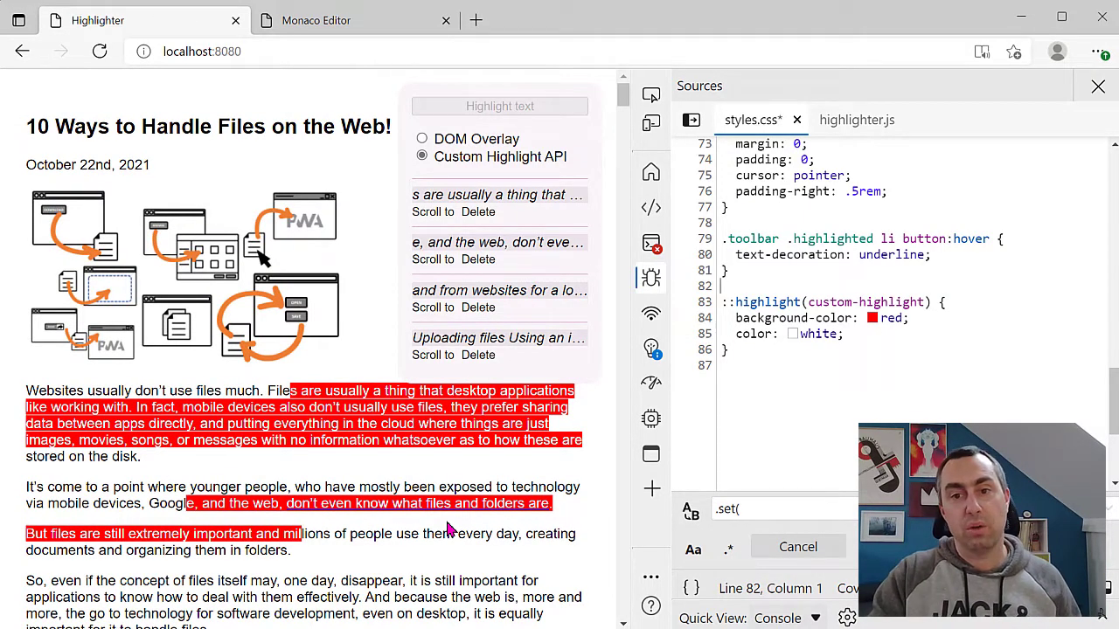
pyautogui.scroll(-7, 450, 530)
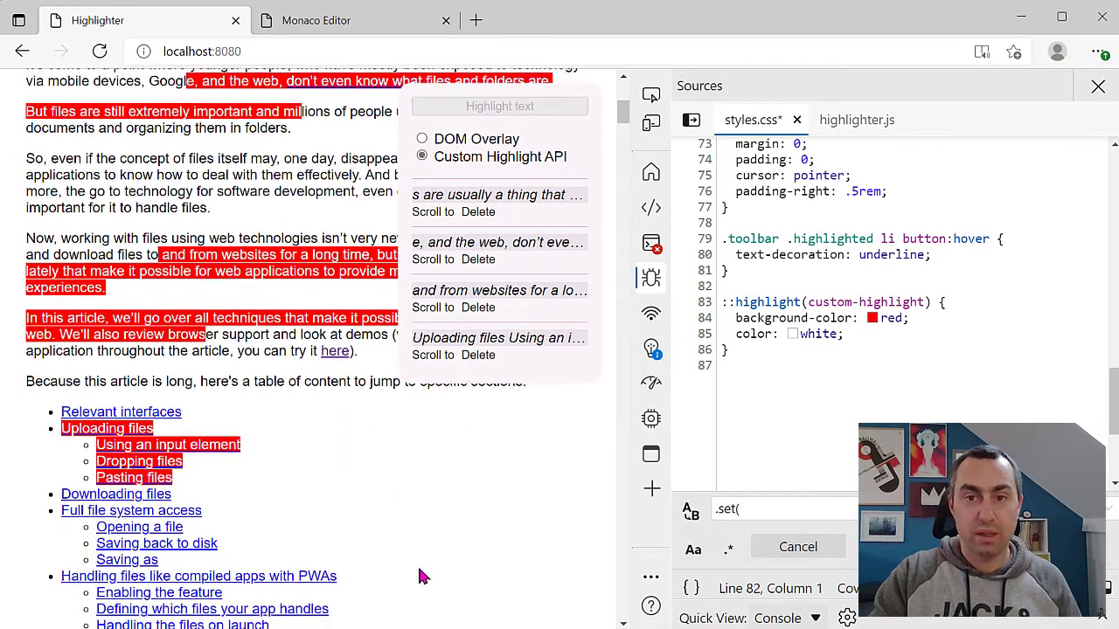
pyautogui.moveTo(188, 542); pyautogui.dragTo(339, 437)
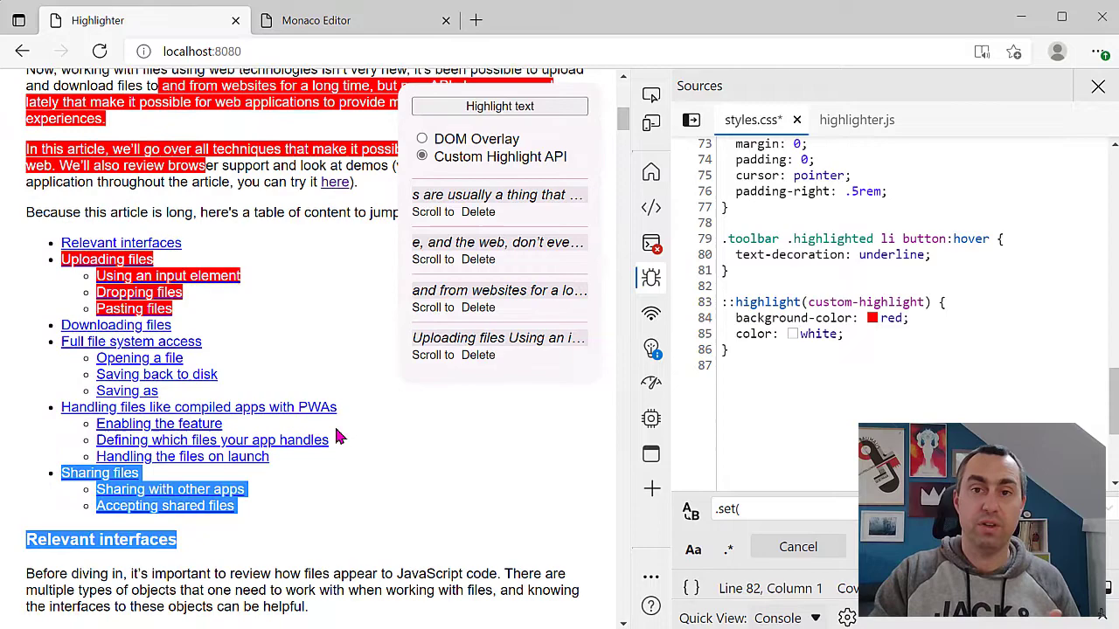
pyautogui.click(497, 105)
pyautogui.click(436, 565)
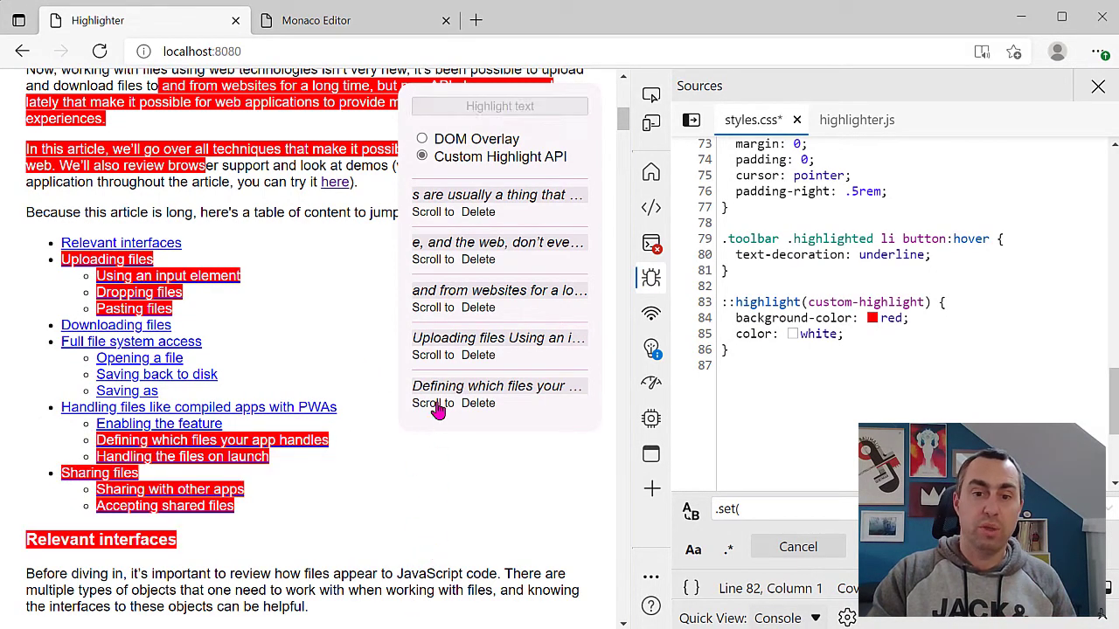
# Jump the article to each highlighted passage, ending at Defining which files your app handles
pyautogui.click(431, 260)
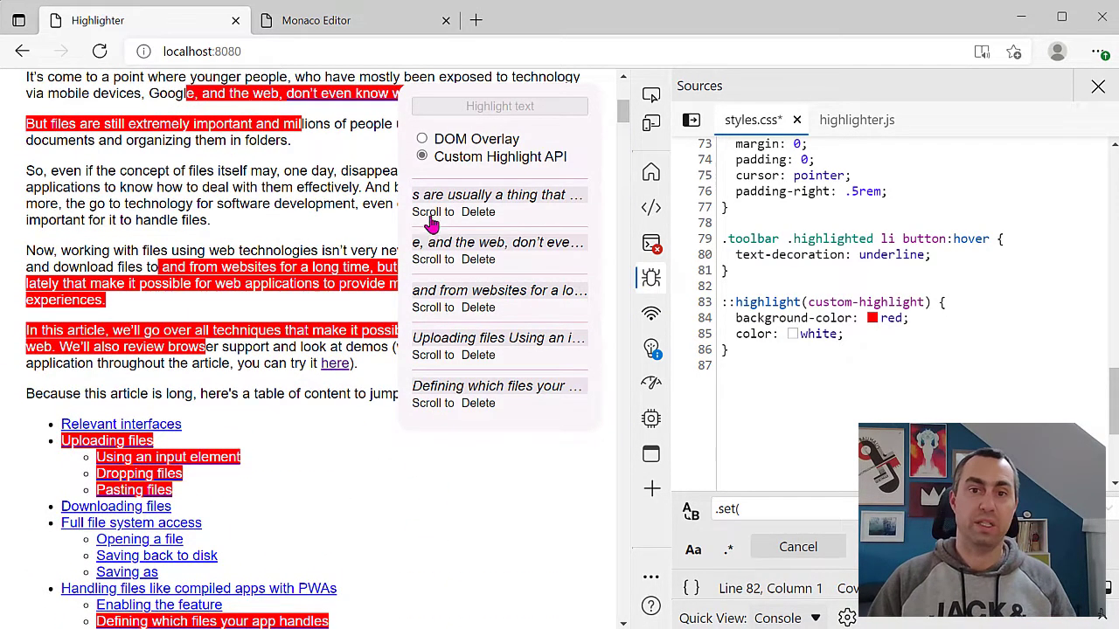
pyautogui.click(431, 216)
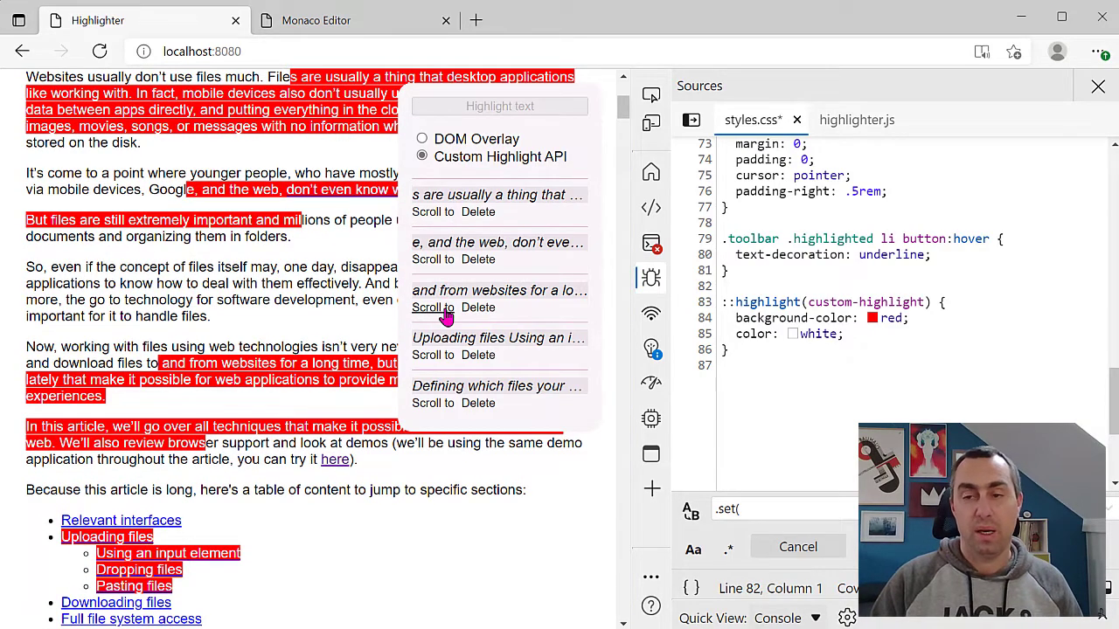
pyautogui.click(435, 308)
pyautogui.click(434, 403)
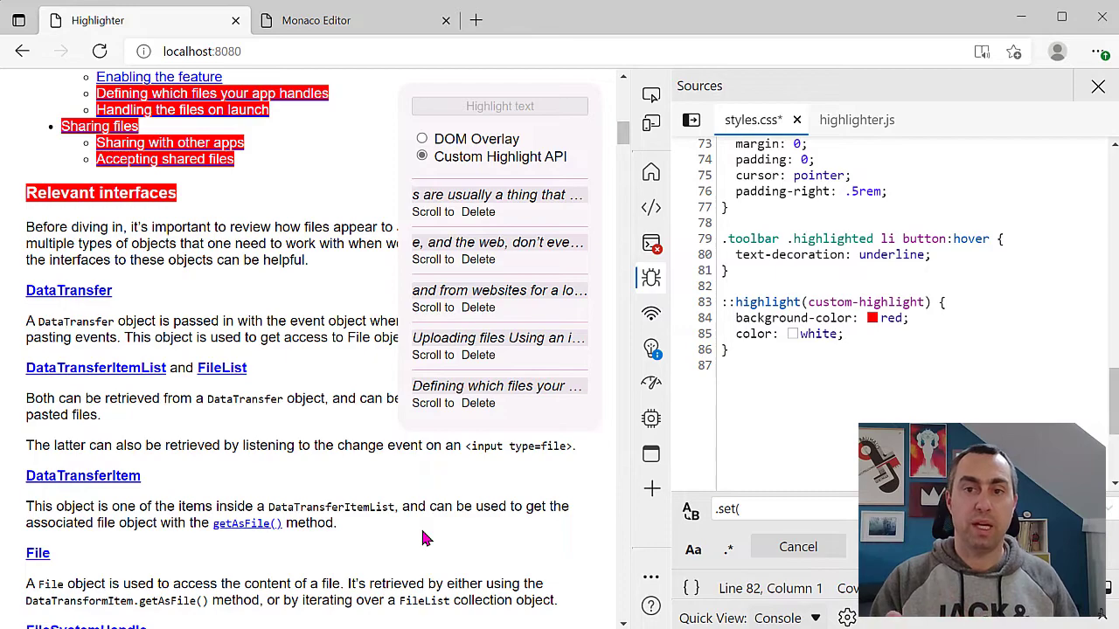
# Open about:flags in a new tab and search the flags for 'experimental web'
pyautogui.hotkey('ctrl', 't')
pyautogui.write('a')
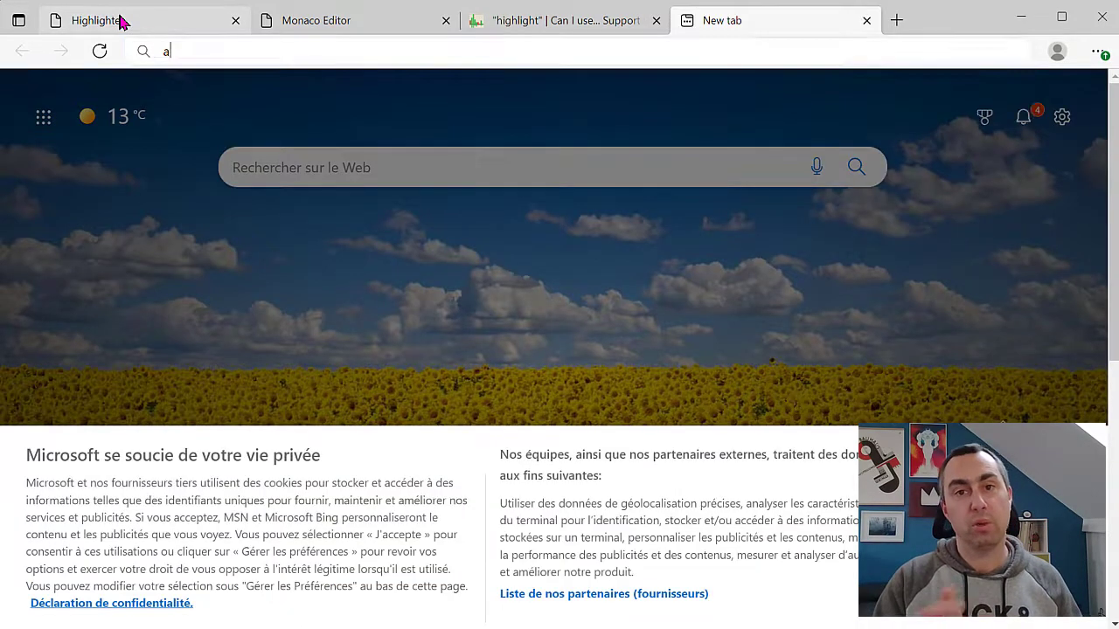
pyautogui.write('bout:flags')
pyautogui.press('Return')
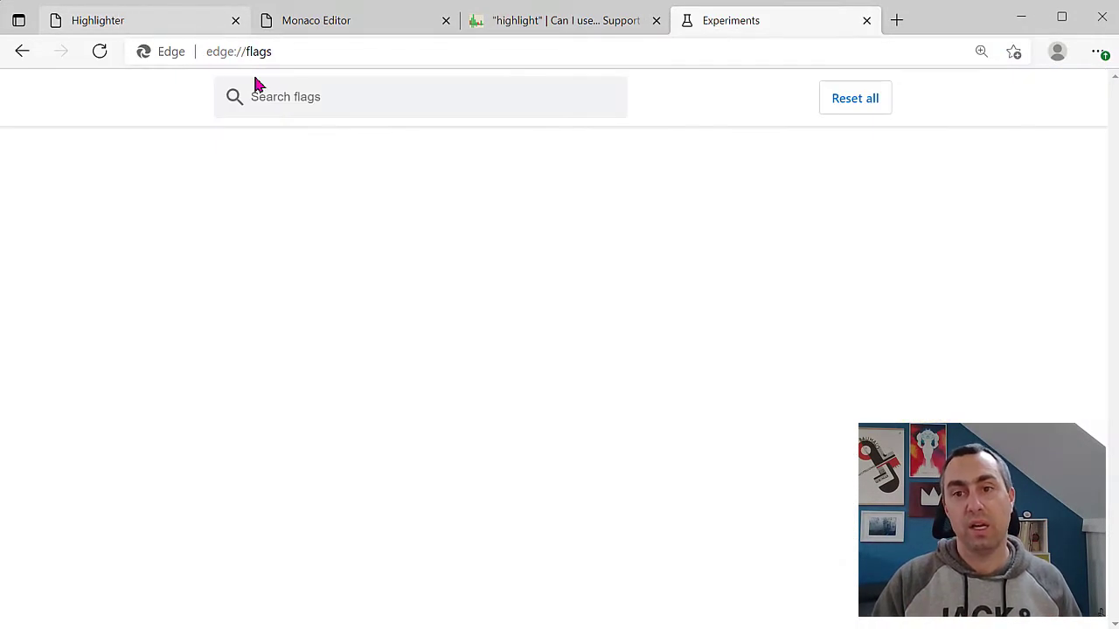
pyautogui.write('experim')
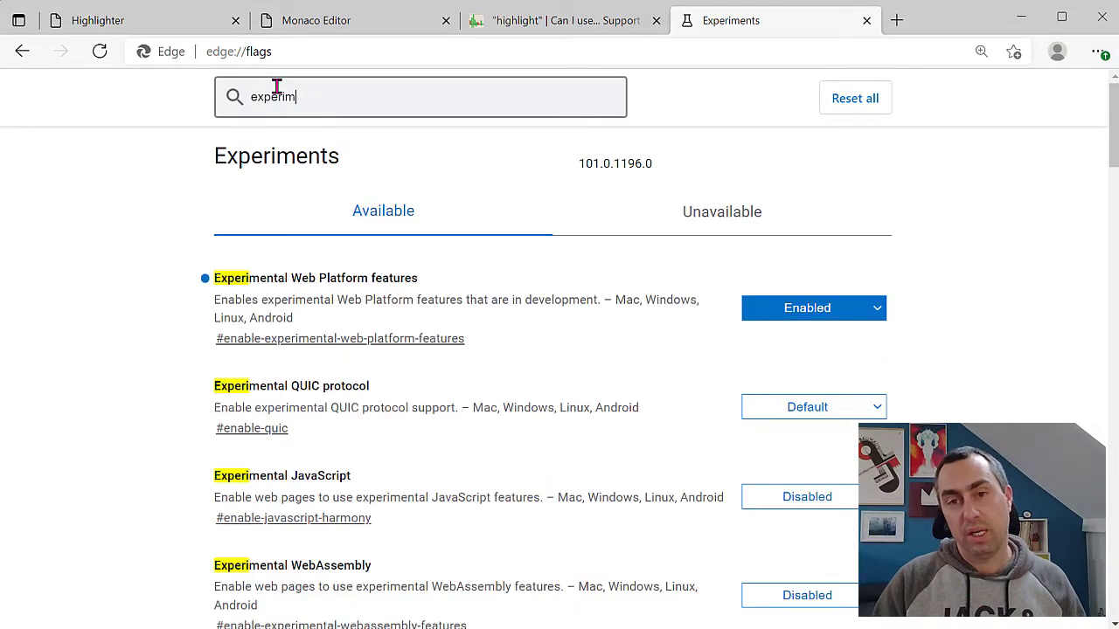
pyautogui.write('ental; we')
pyautogui.press('BackSpace')
pyautogui.press('BackSpace')
pyautogui.press('BackSpace')
pyautogui.press('BackSpace')
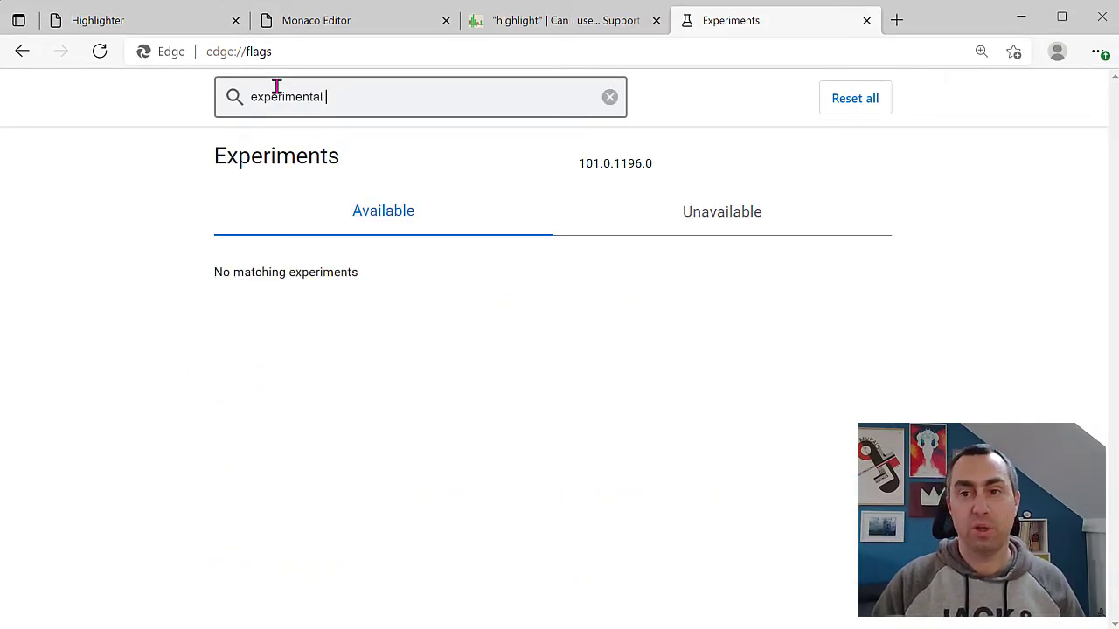
pyautogui.write('web')
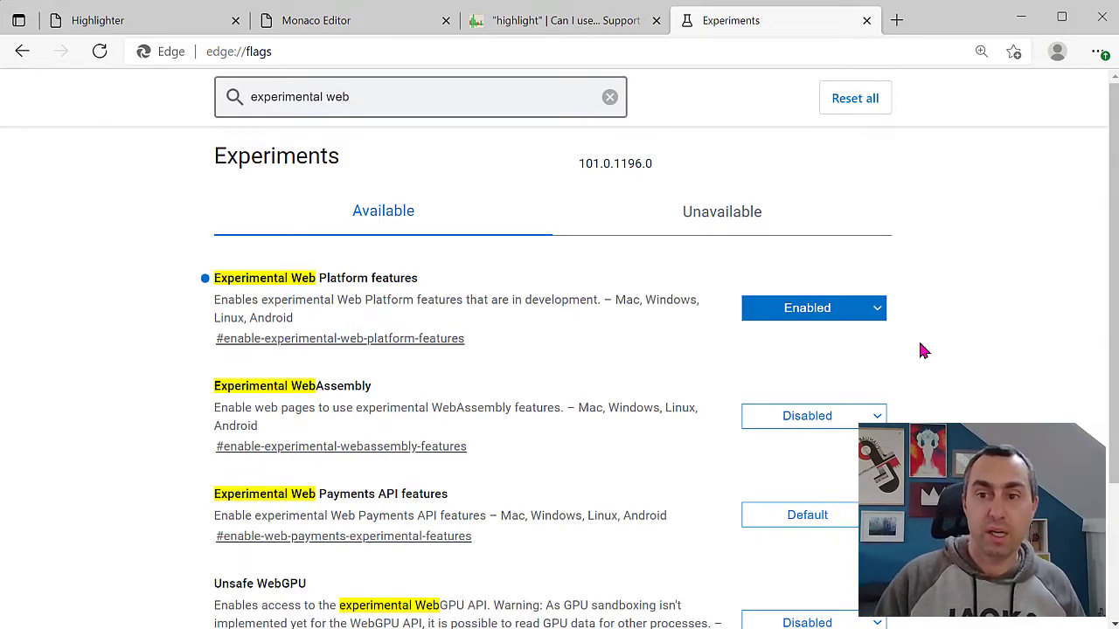
# Open webwewant.fyi in a new tab and go to its WANTS list
pyautogui.hotkey('ctrl', 't')
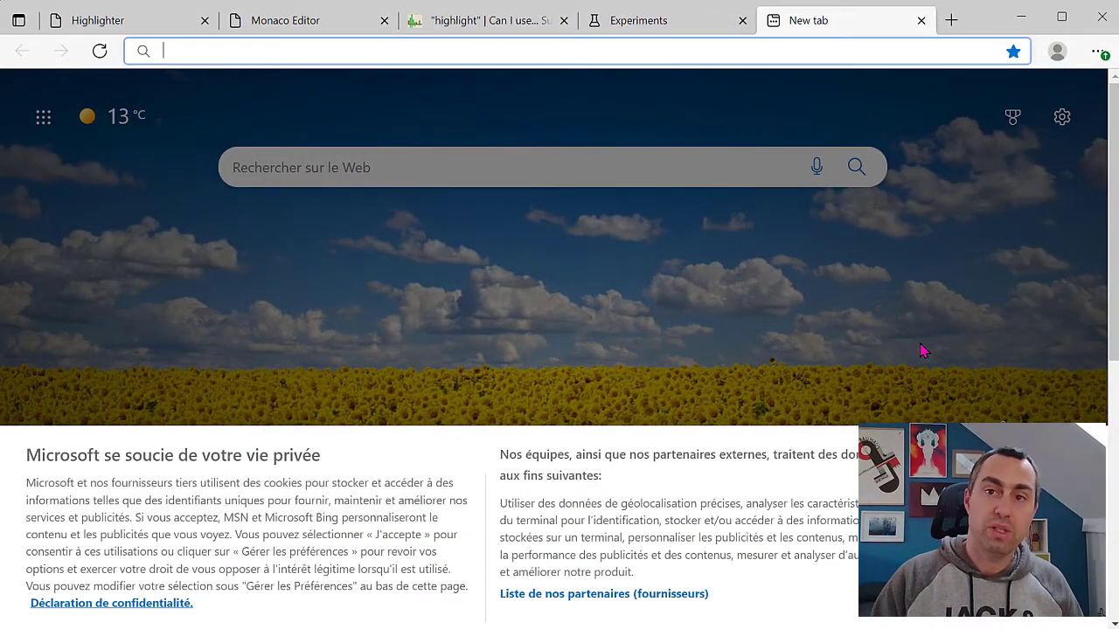
pyautogui.write('webwewa')
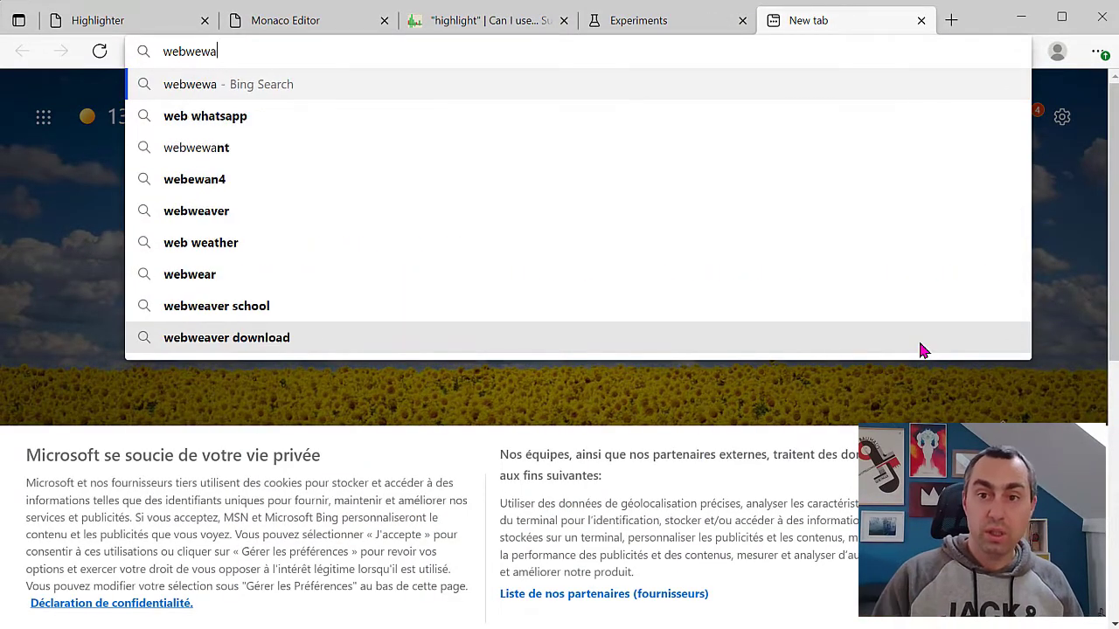
pyautogui.write('nt.fyi')
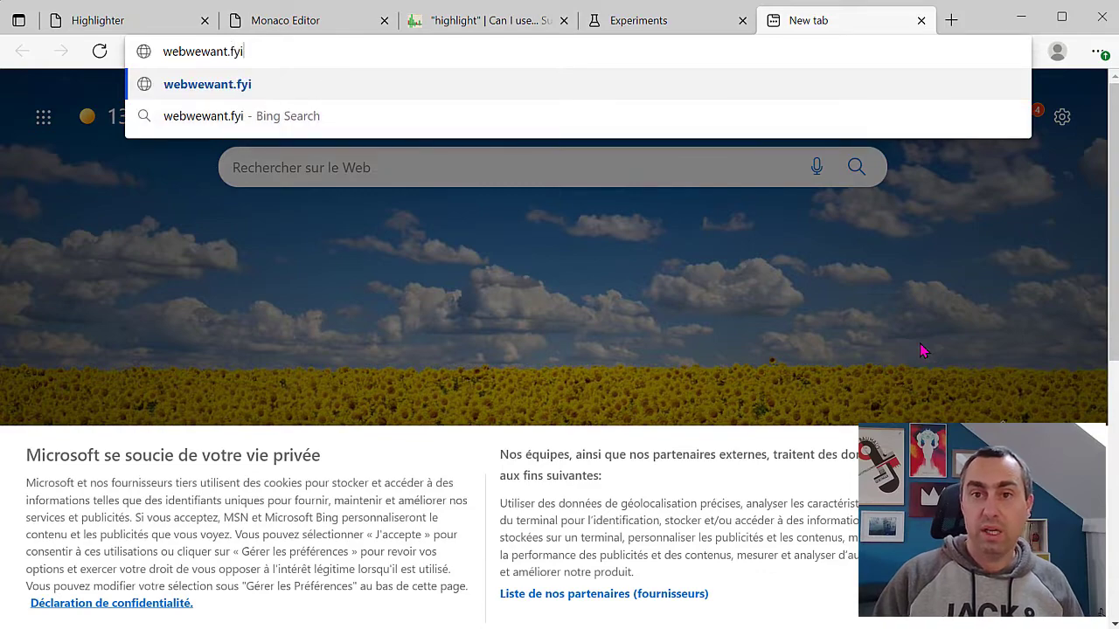
pyautogui.press('Return')
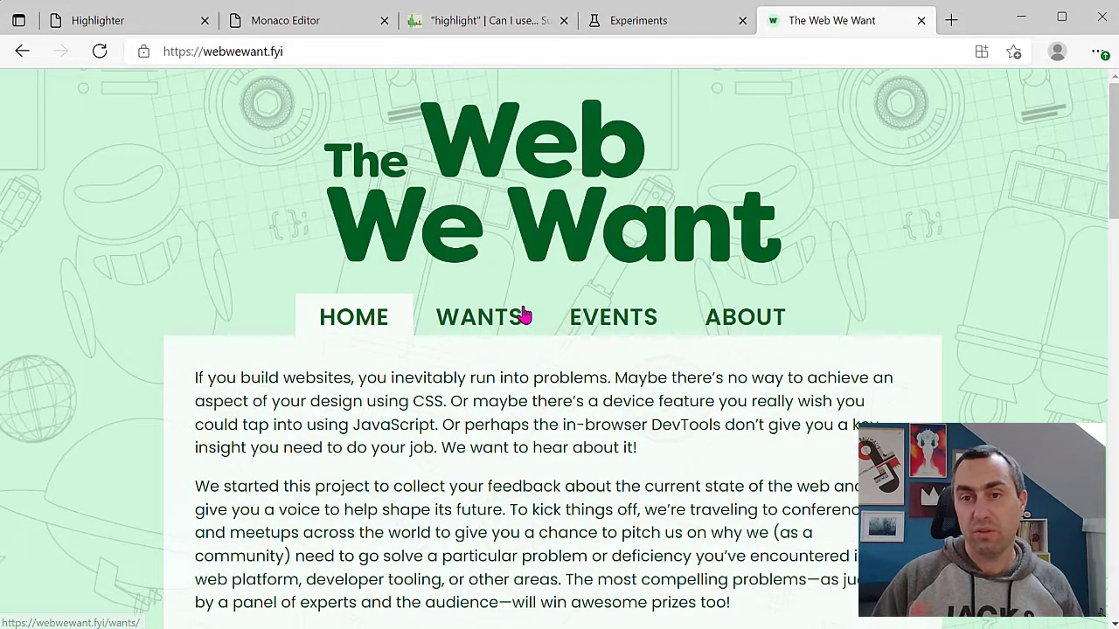
pyautogui.click(505, 326)
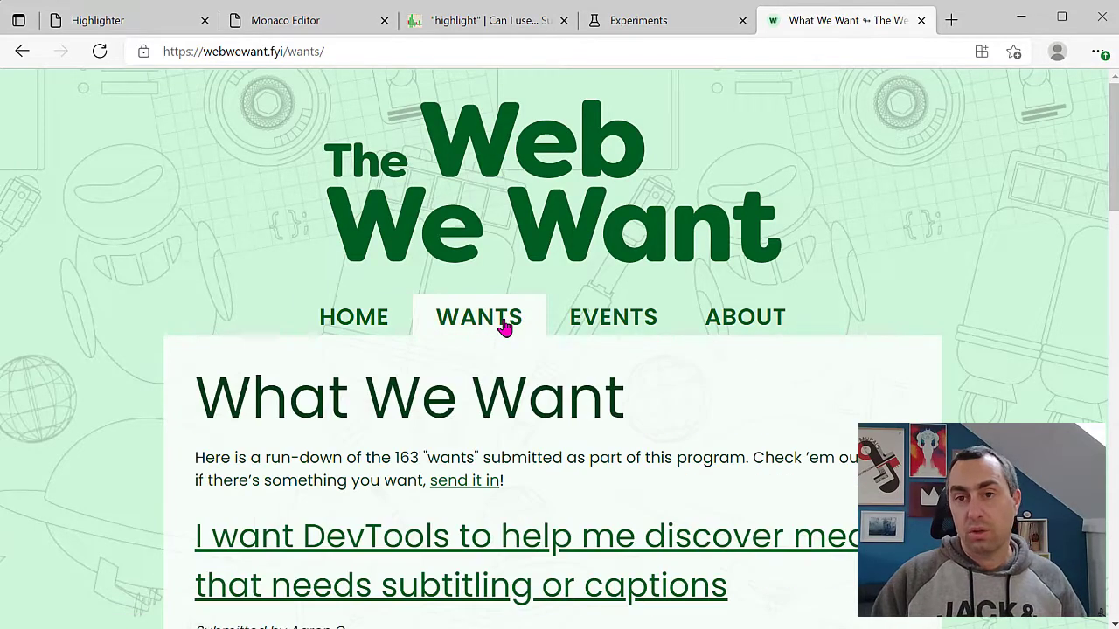
# Scroll down through the list of submitted wants
pyautogui.scroll(-1, 1040, 323)
pyautogui.scroll(-2, 1040, 323)
pyautogui.scroll(-3, 1040, 324)
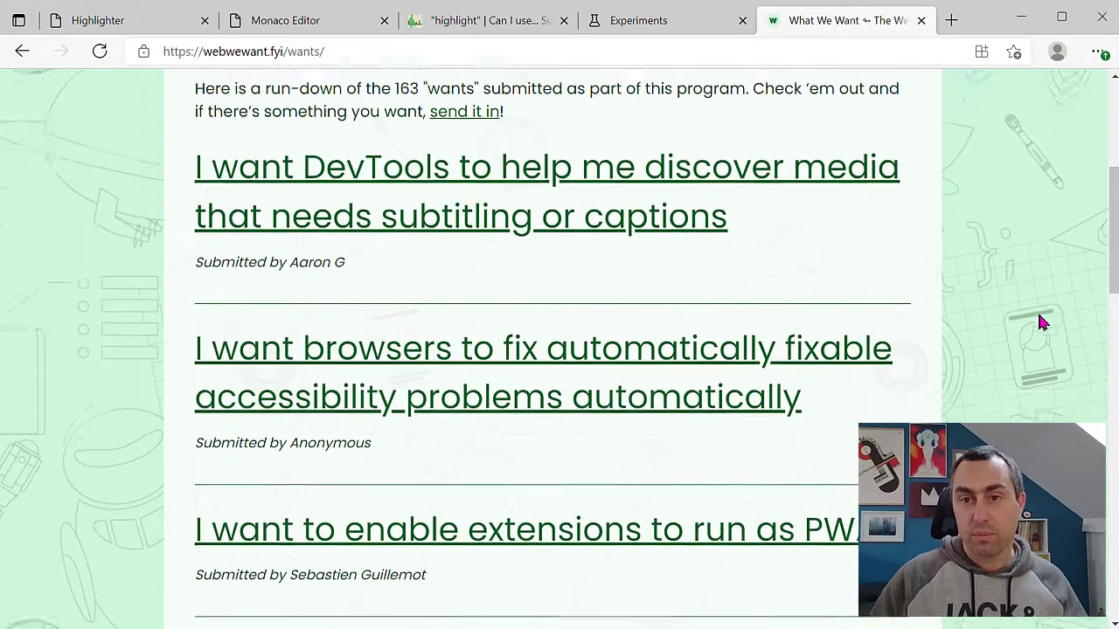
pyautogui.scroll(-2, 1040, 324)
pyautogui.scroll(-3, 1040, 324)
pyautogui.scroll(-2, 1040, 322)
pyautogui.scroll(-1, 1040, 321)
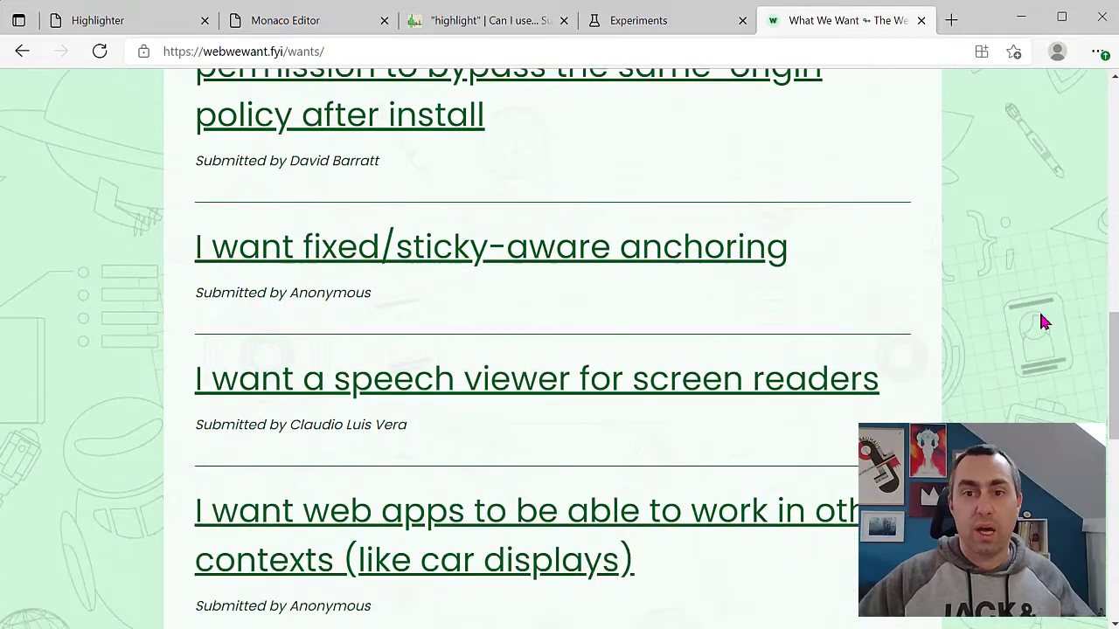
pyautogui.scroll(-2, 1040, 322)
pyautogui.scroll(-1, 1040, 322)
pyautogui.scroll(-1, 1040, 321)
pyautogui.scroll(-2, 1040, 320)
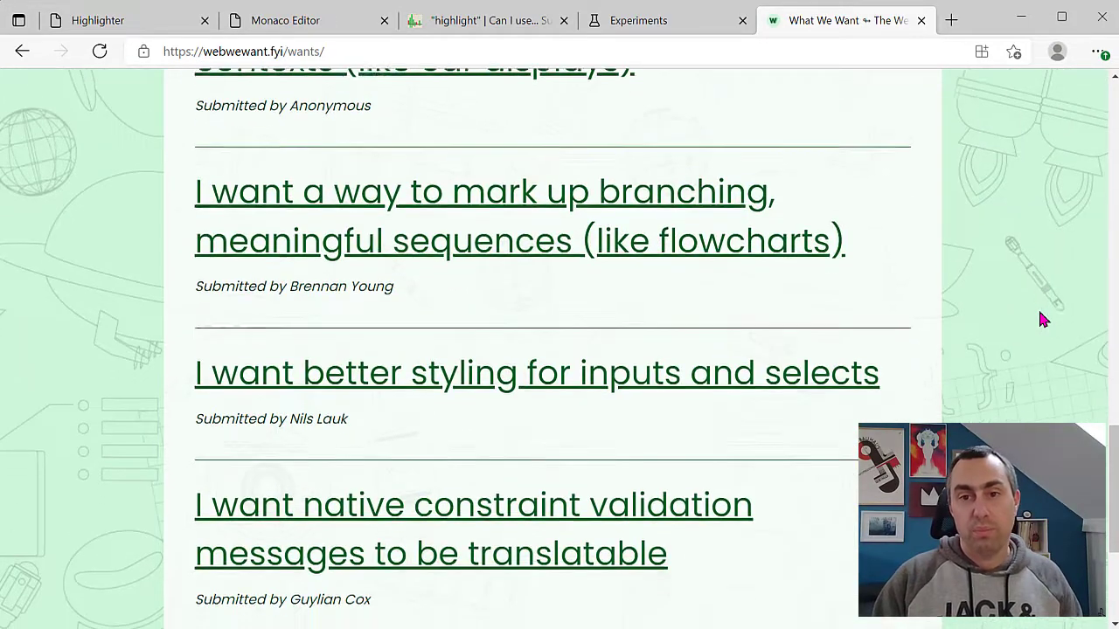
pyautogui.scroll(-2, 1040, 321)
pyautogui.scroll(-1, 1040, 321)
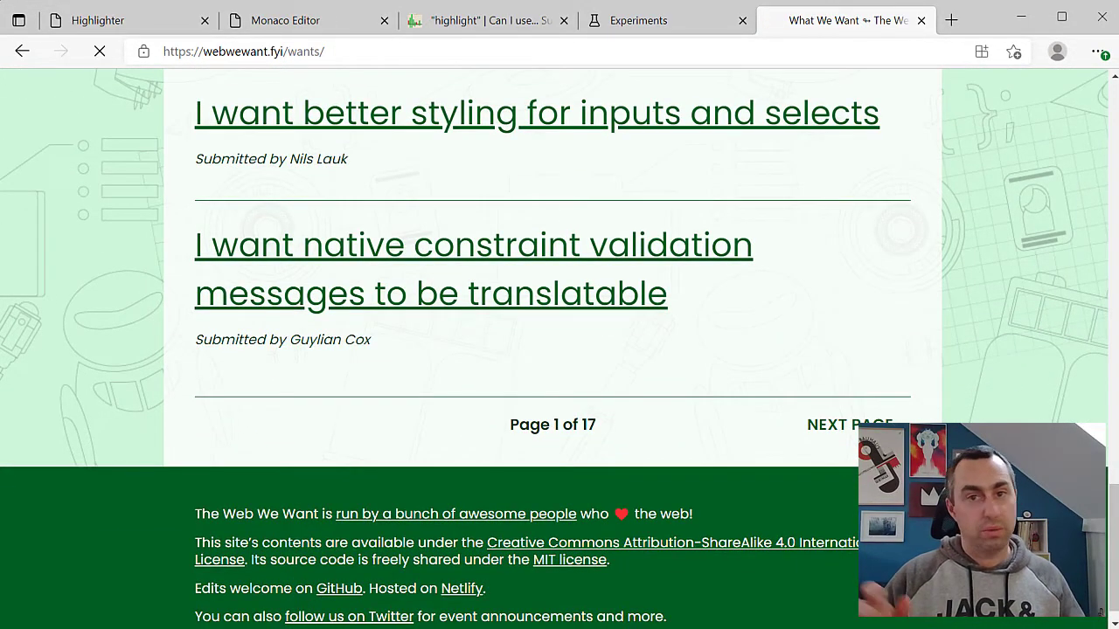
pyautogui.scroll(-1, 970, 389)
pyautogui.scroll(-2, 970, 389)
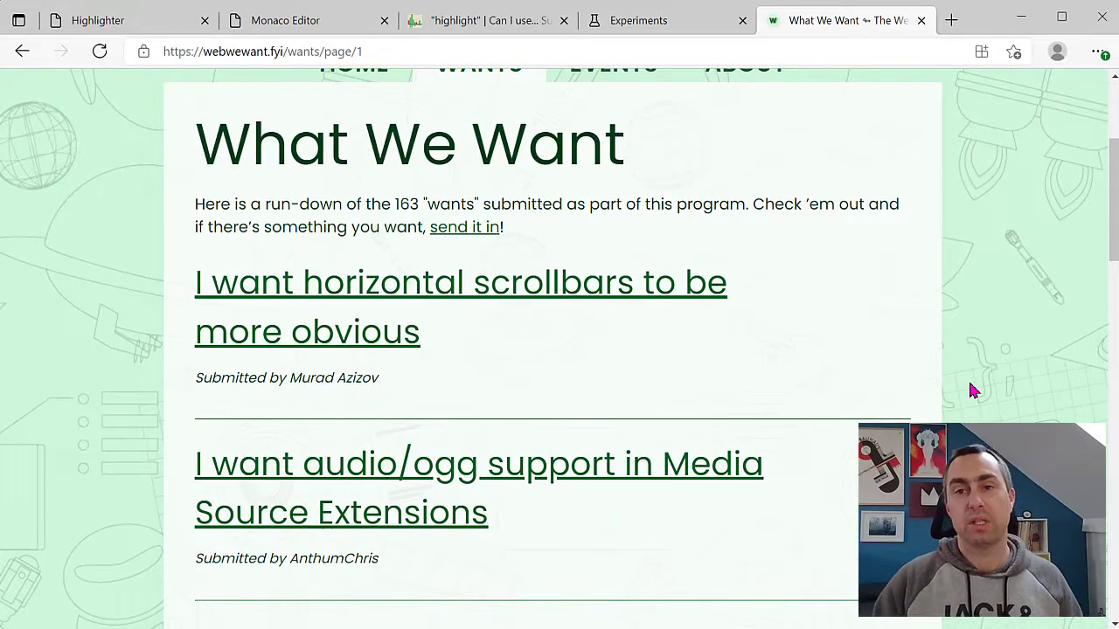
pyautogui.scroll(-3, 971, 389)
pyautogui.scroll(-2, 973, 389)
pyautogui.scroll(-1, 973, 389)
pyautogui.scroll(-2, 973, 389)
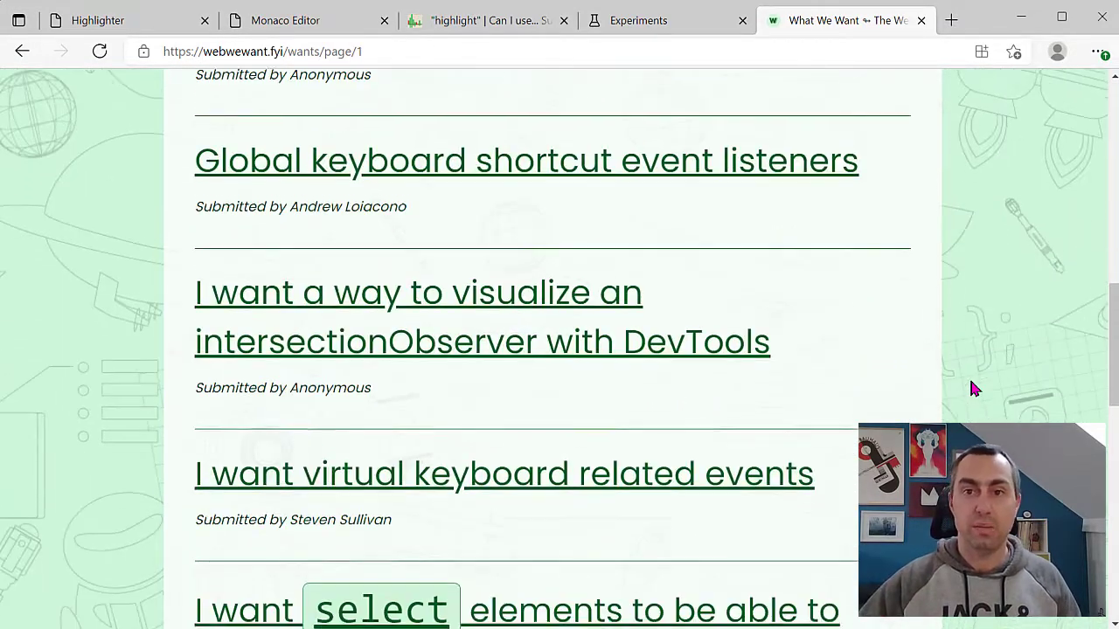
pyautogui.scroll(-1, 973, 389)
pyautogui.scroll(-3, 975, 389)
pyautogui.scroll(-1, 975, 389)
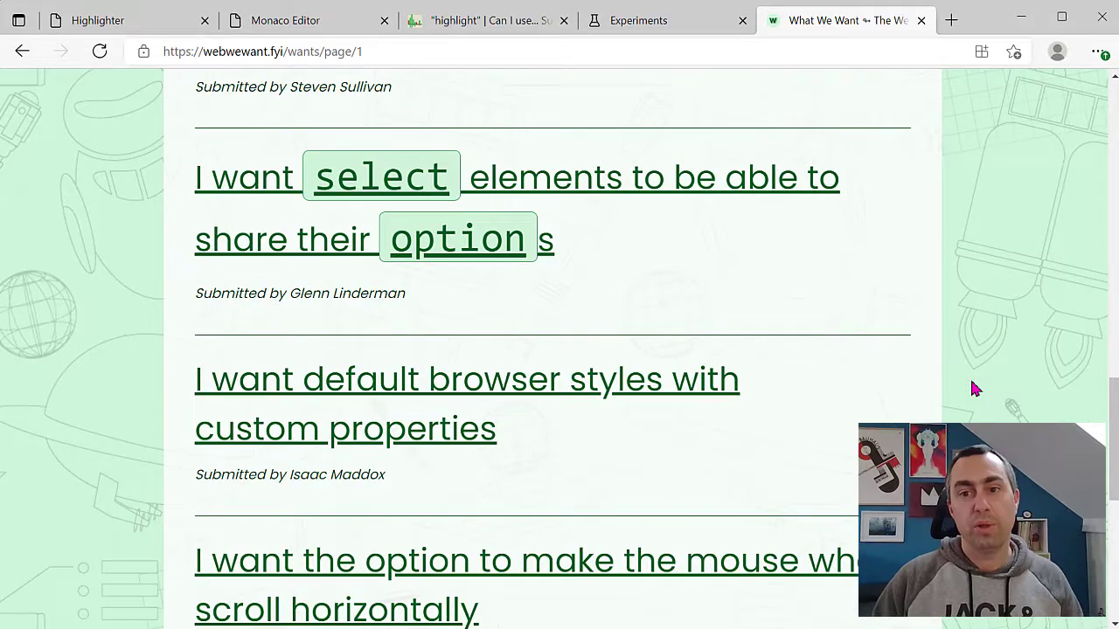
pyautogui.scroll(-1, 974, 389)
pyautogui.scroll(-1, 975, 389)
pyautogui.scroll(-1, 974, 389)
pyautogui.scroll(-1, 974, 389)
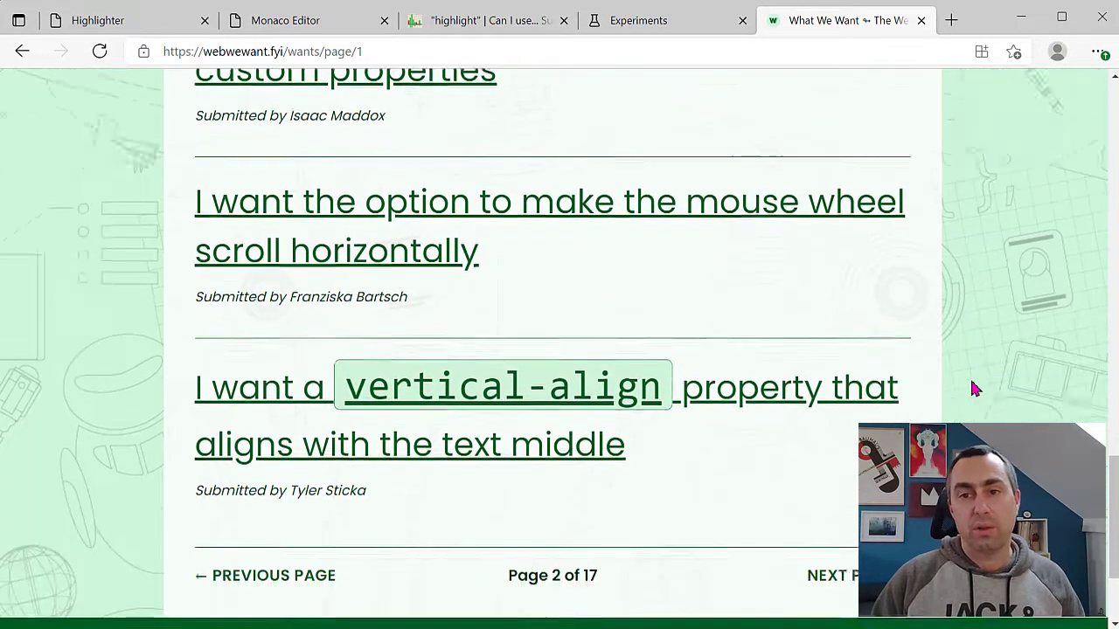
pyautogui.scroll(-1, 974, 389)
pyautogui.scroll(-1, 975, 388)
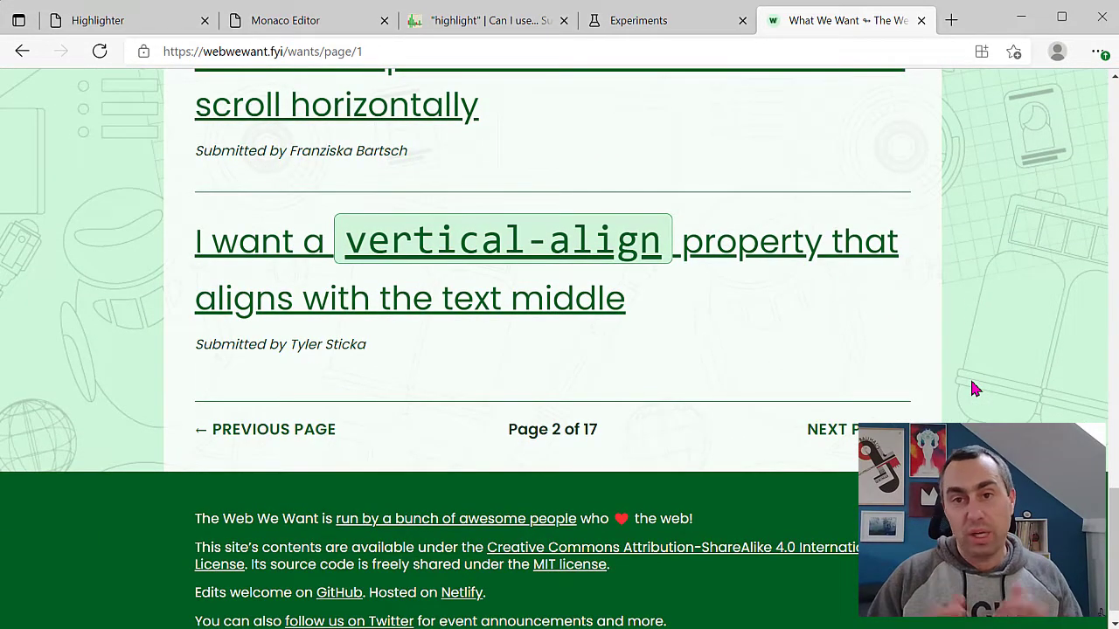